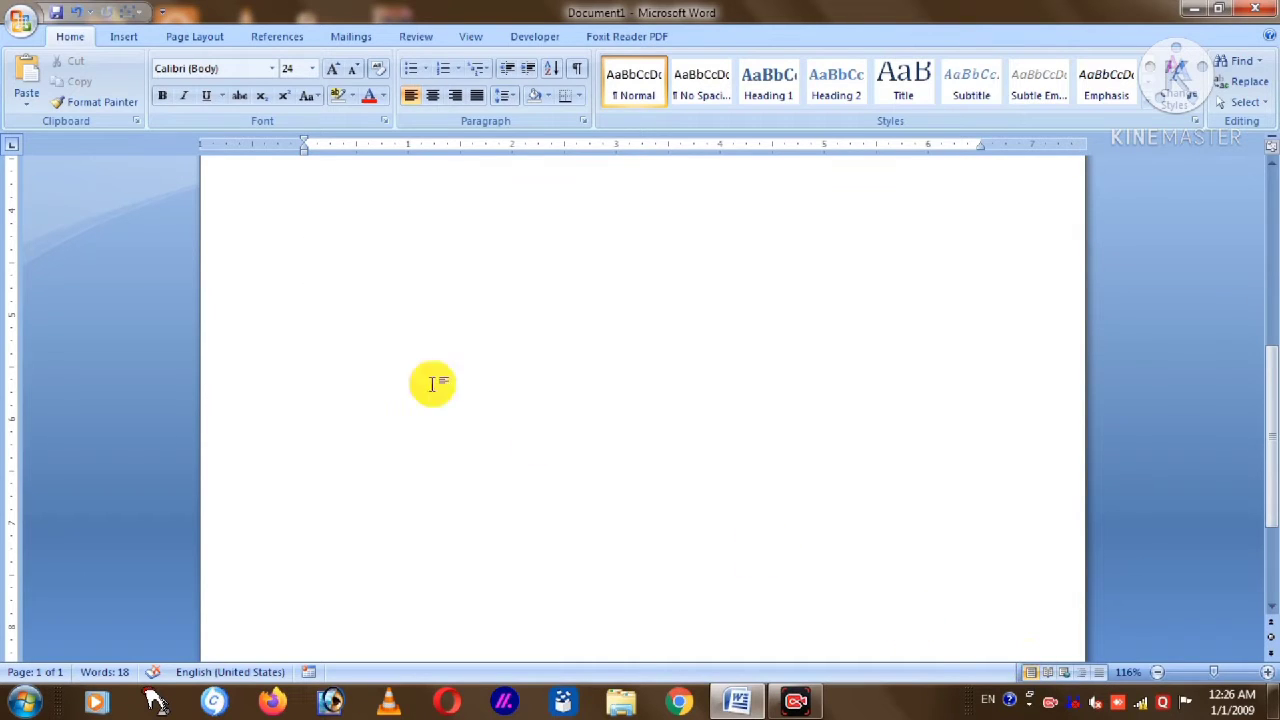
click(125, 37)
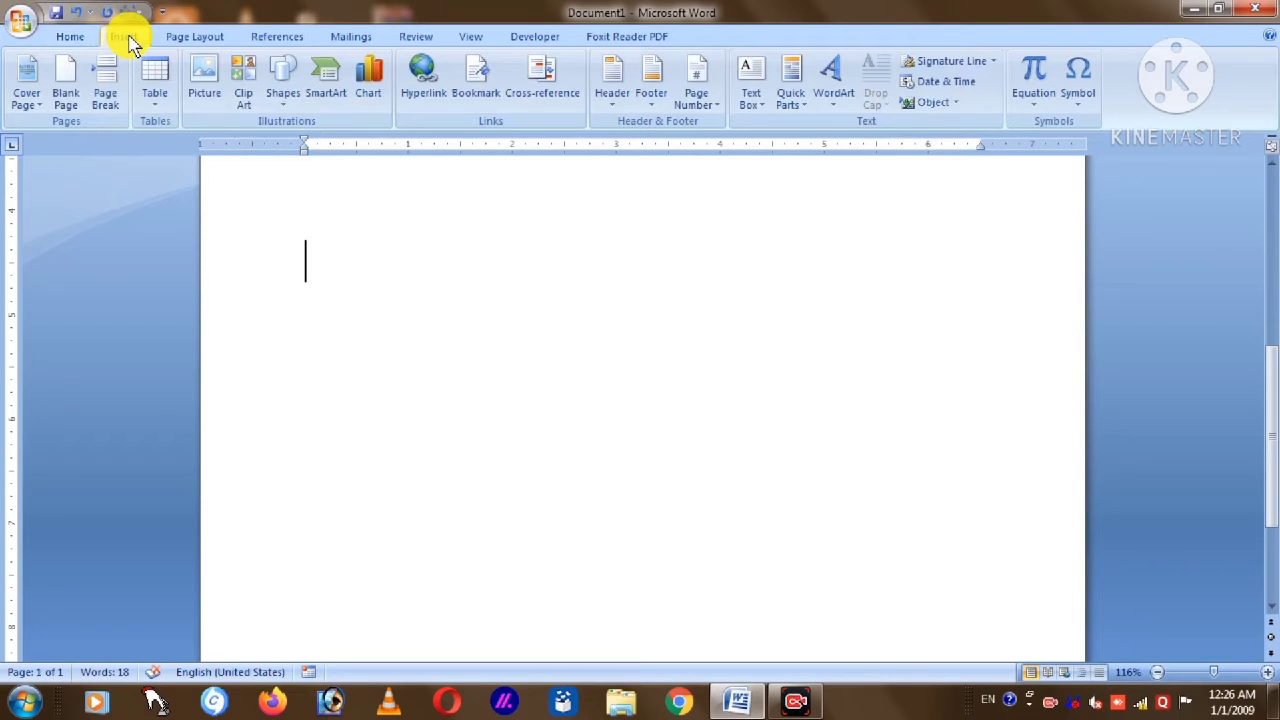
click(155, 80)
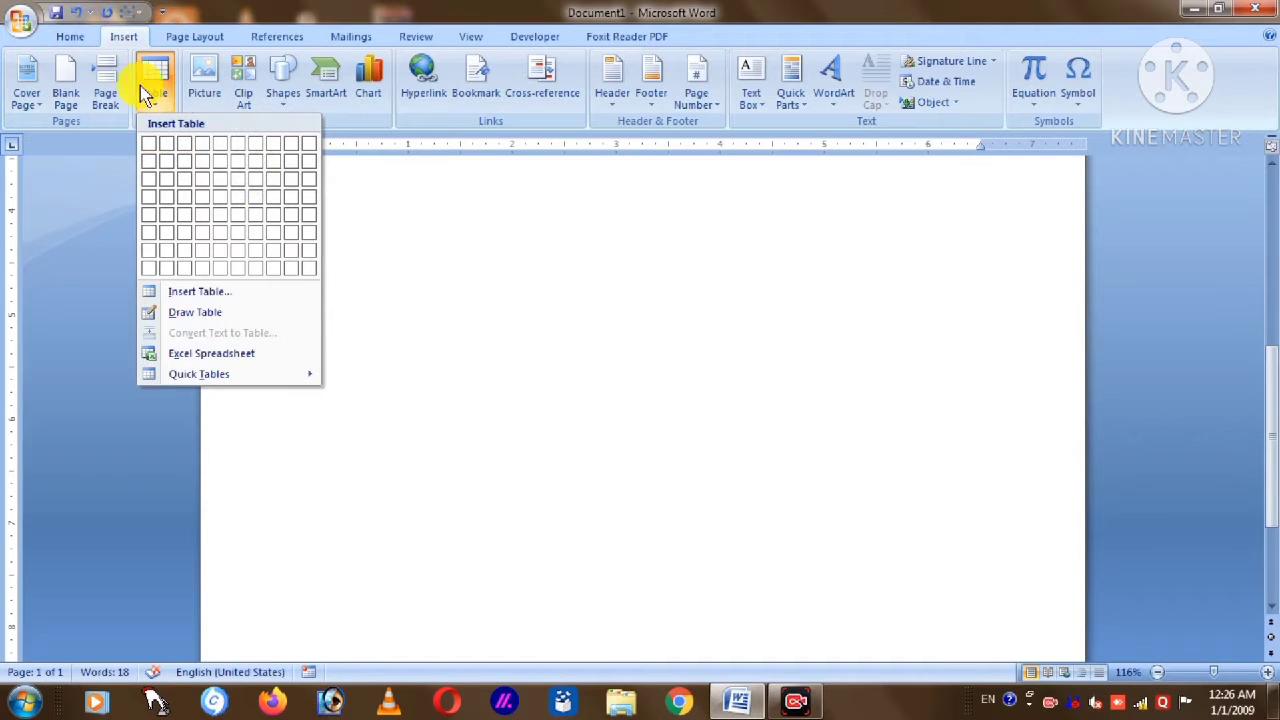
click(348, 210)
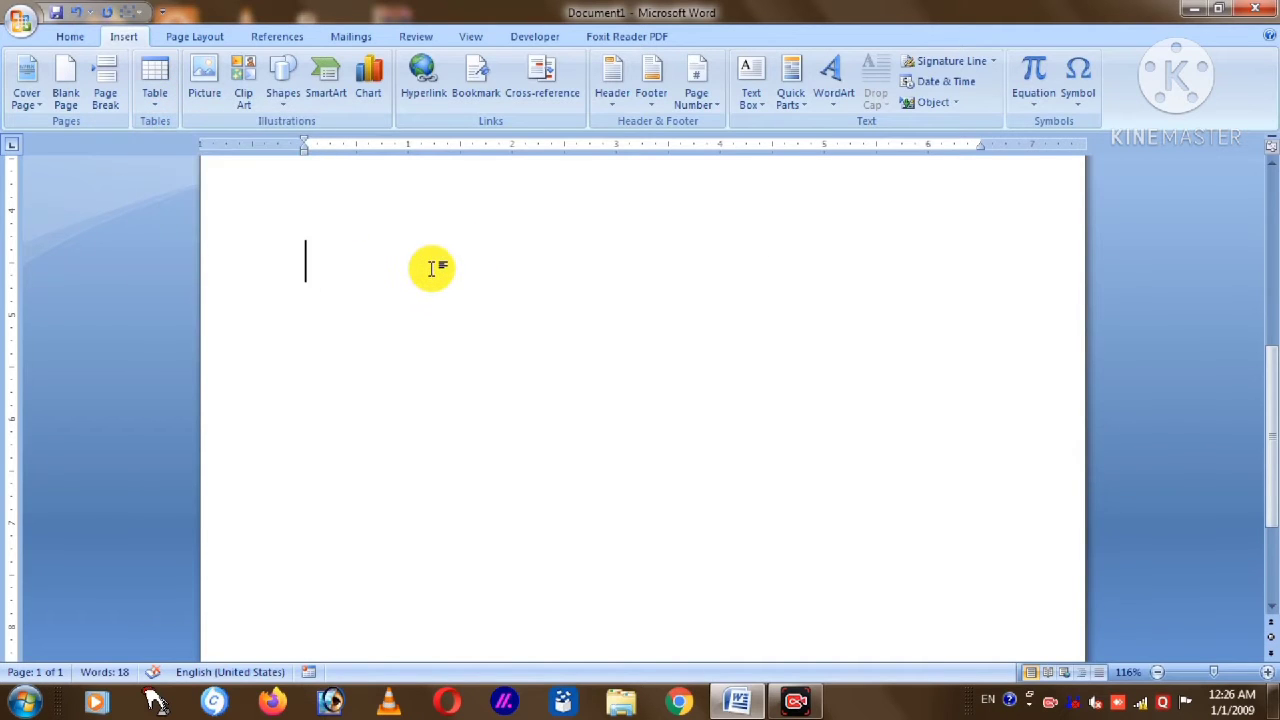
- Create a one-row, four-column table from a line of plus signs and hyphens, with cells of uneven width
text(+)
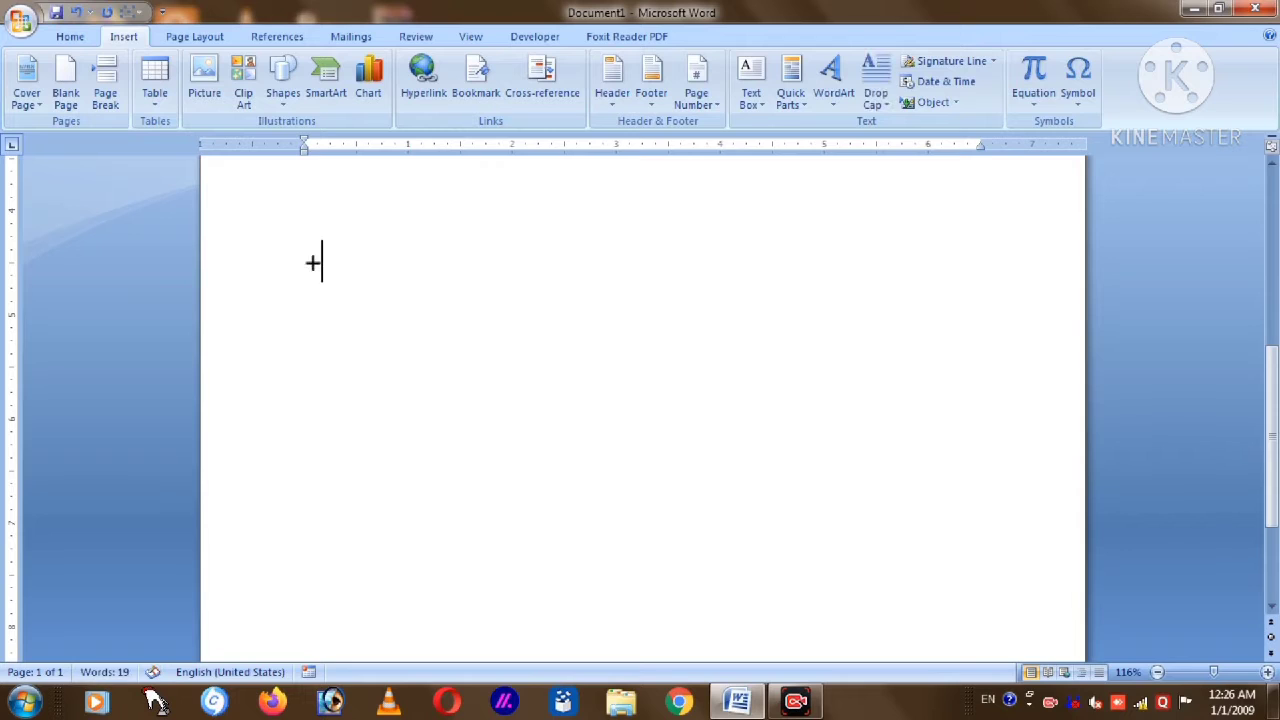
text(--------------+-------+++)
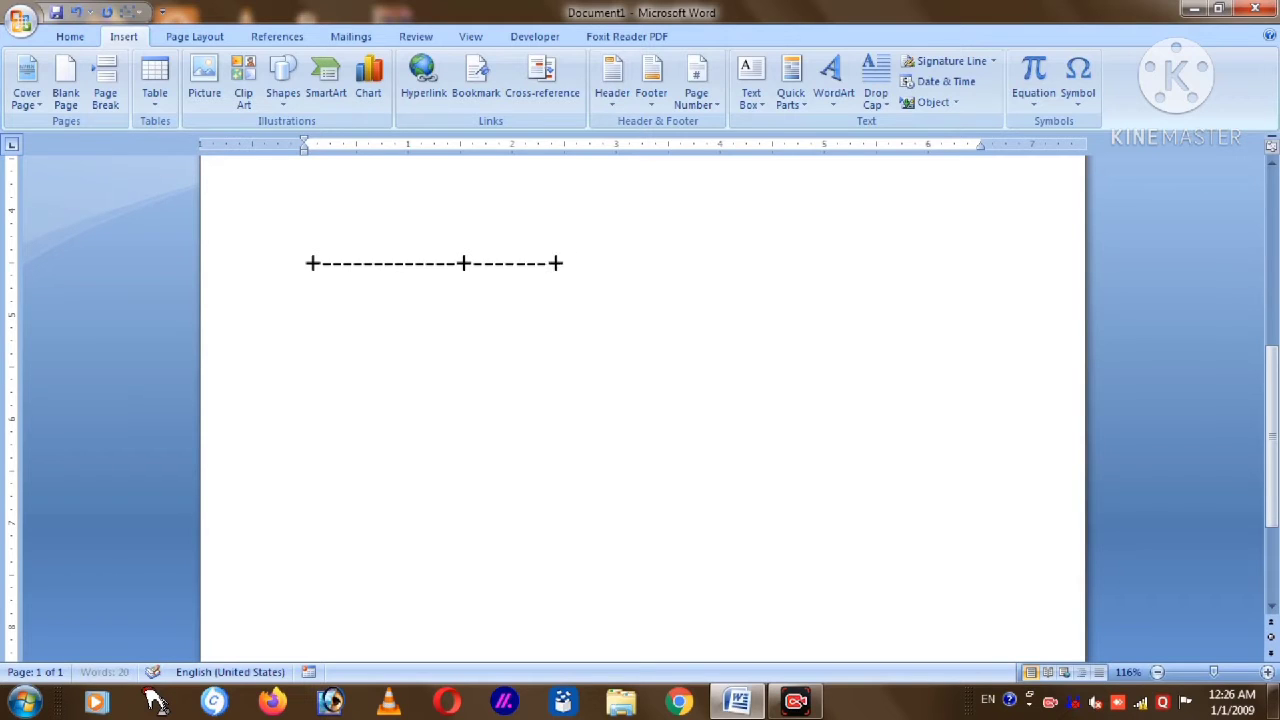
key(BackSpace)
key(BackSpace)
text(-----+-----+)
key(BackSpace)
text(-----+--------+)
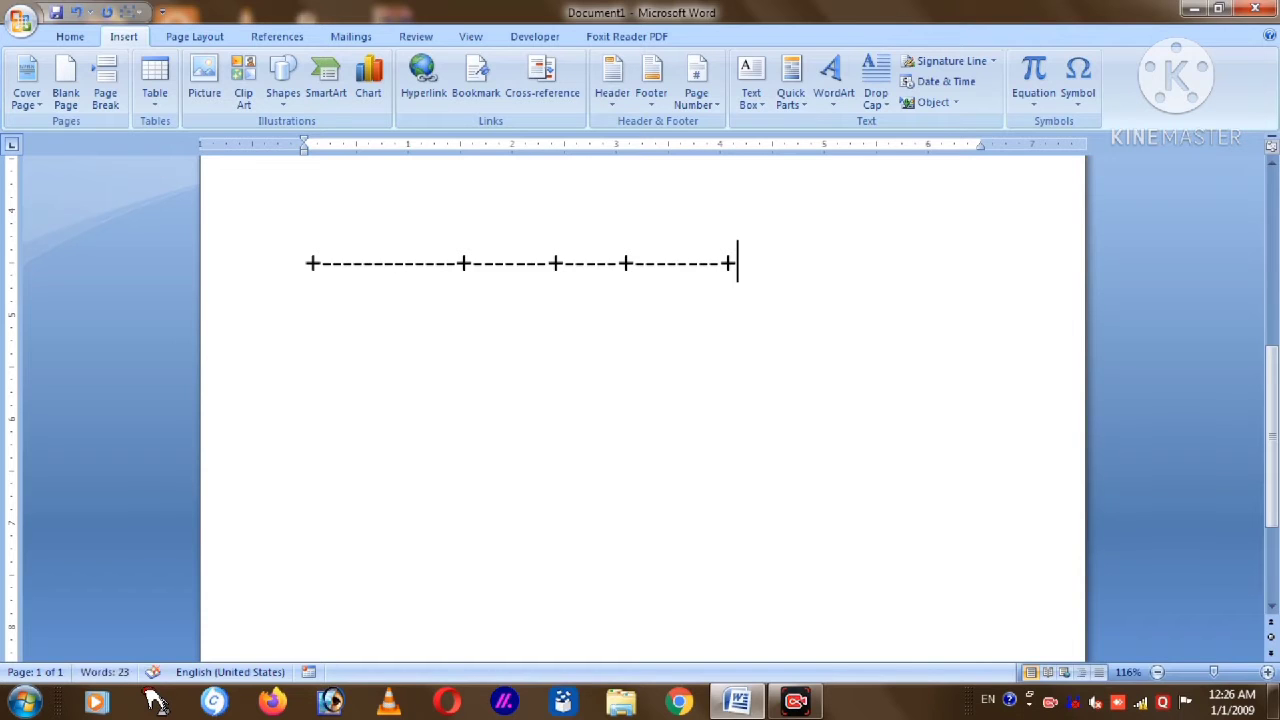
key(Return)
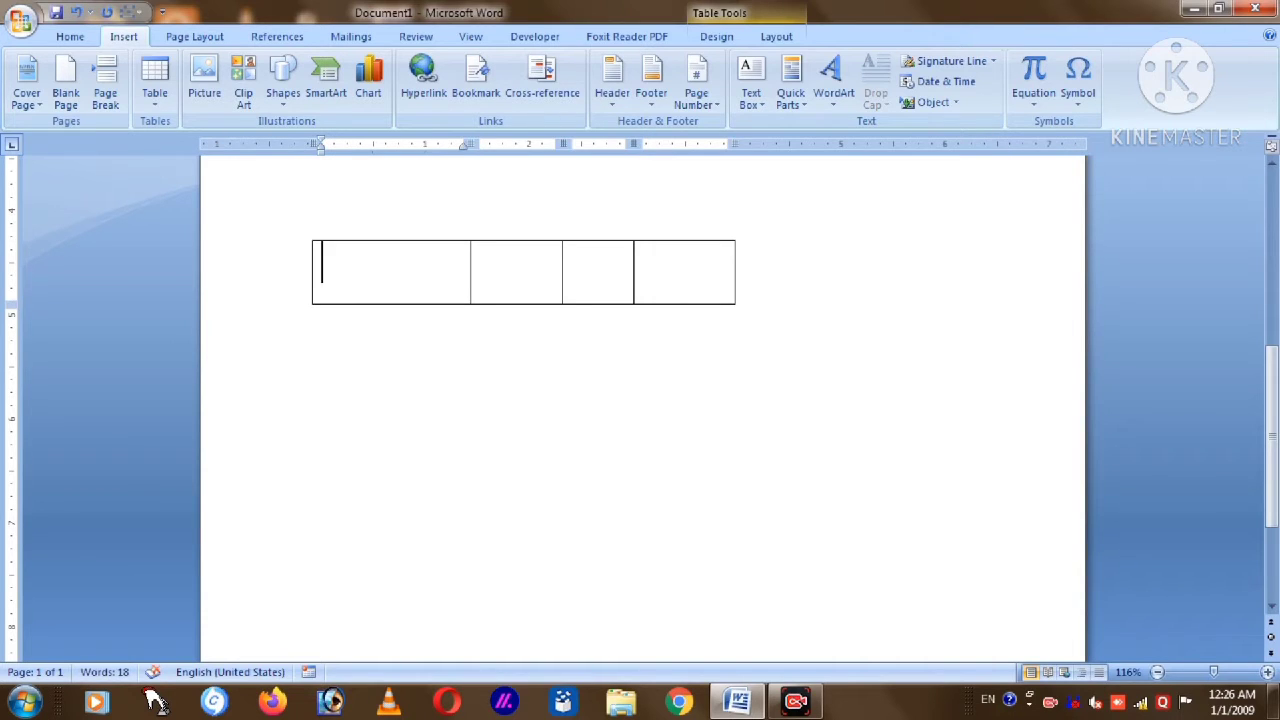
- Fill the new table's first row with Dflkjdkj, Kjdsfj;, Ljsd and ;ajf;
click(440, 280)
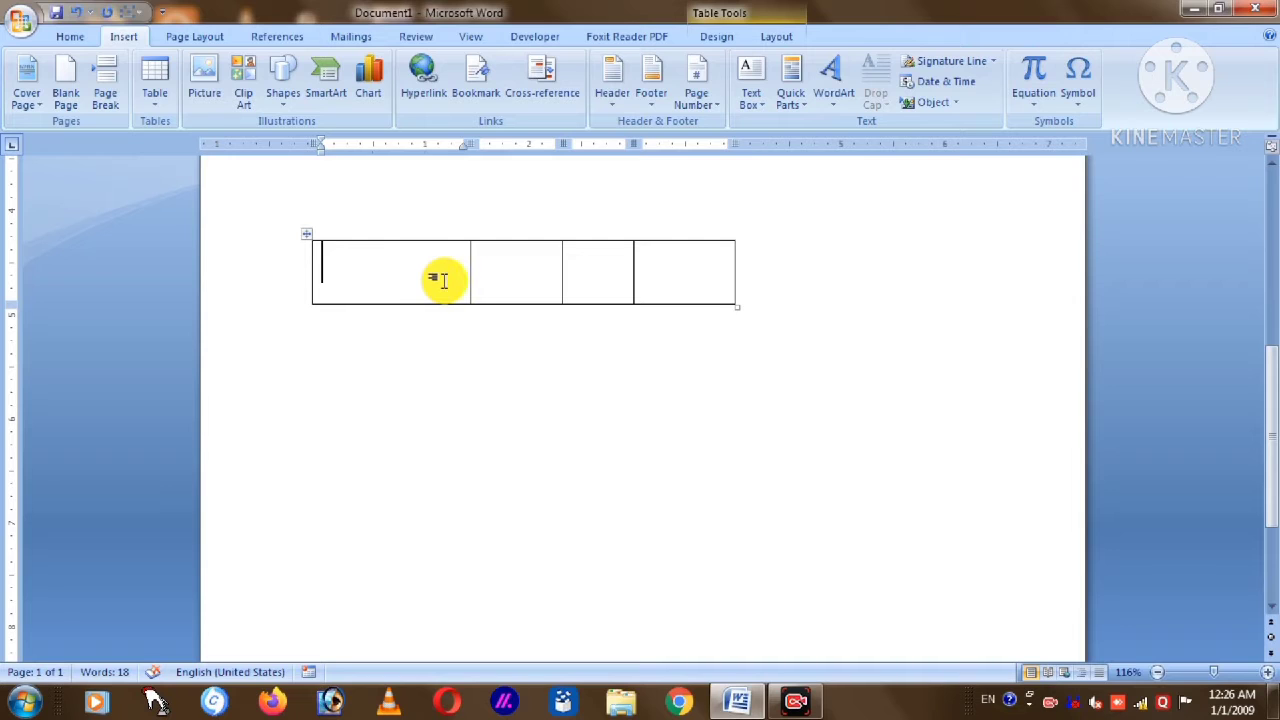
text(dflkjdkj)
key(Tab)
text(kjdsfj)
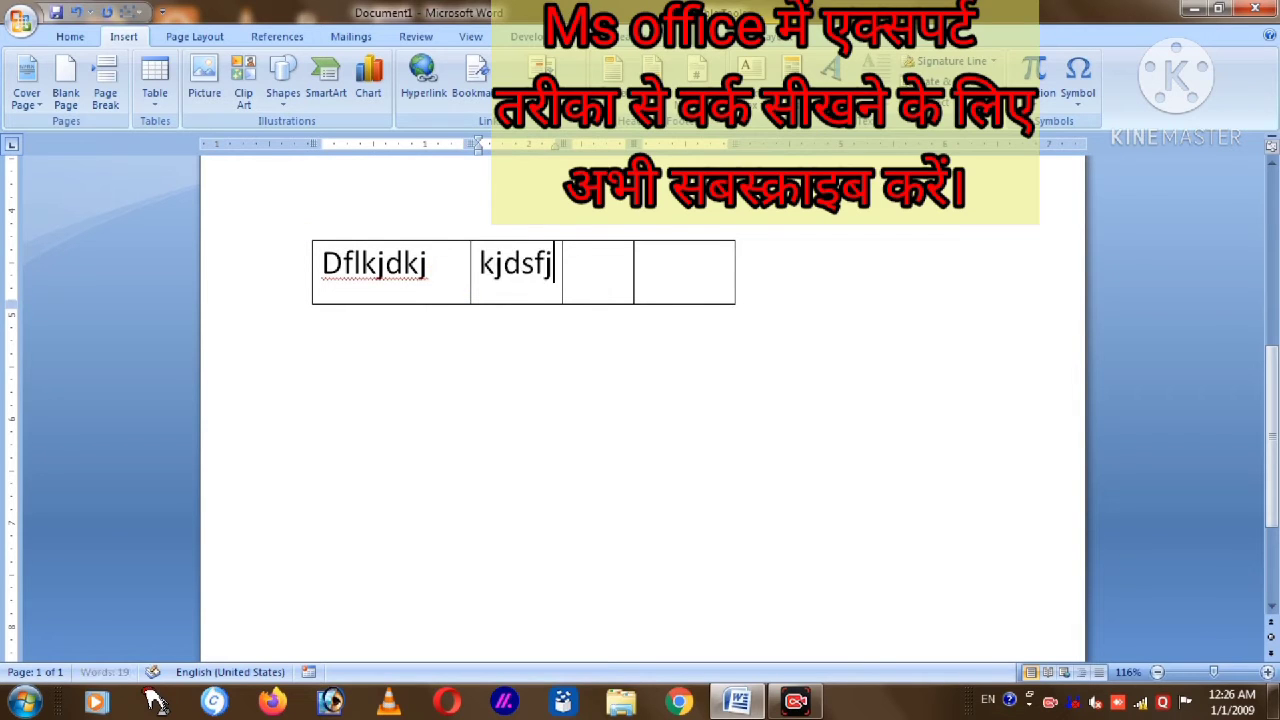
text(;)
key(Tab)
text(ljsd)
key(Tab)
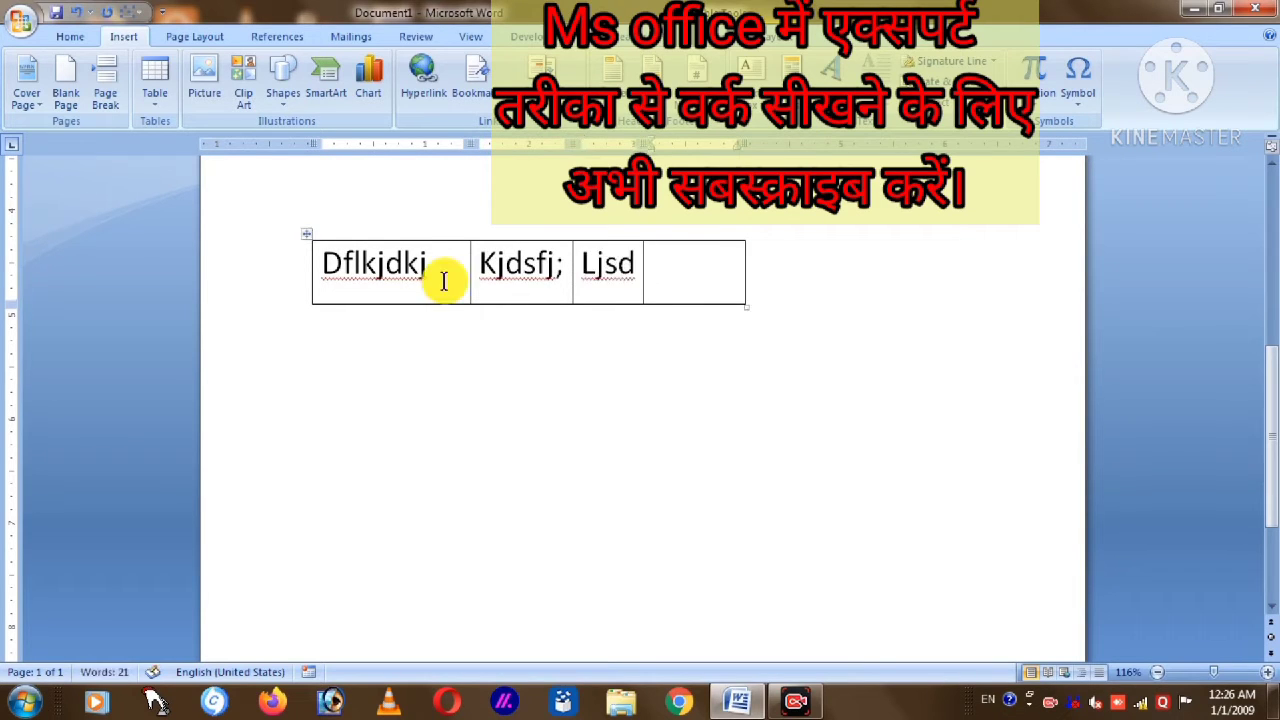
text(;ajf;)
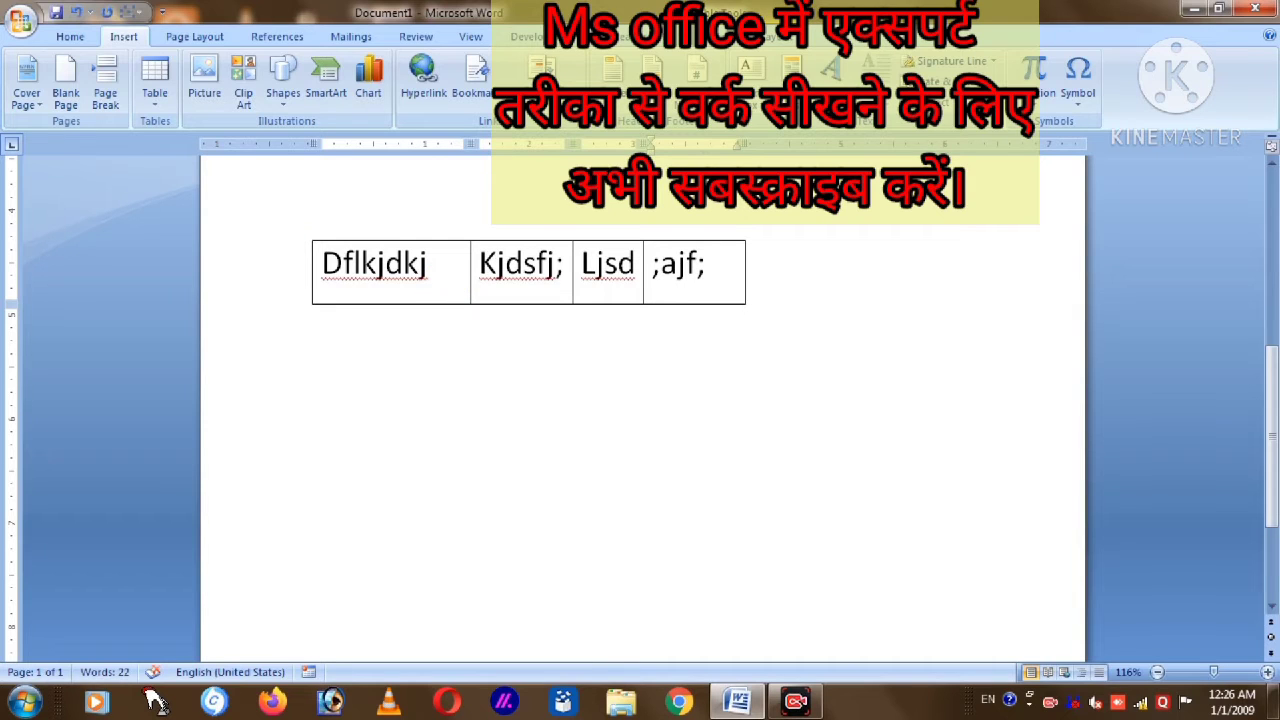
- Add a second row with Lksdjf;sdfkj, Kkjd;lk, Lkjljfsa and a last cell holding the lines Lj;la, L;gfkjg;fllfgkj and F;lgj
key(Tab)
text(lksdjf;sdfkj)
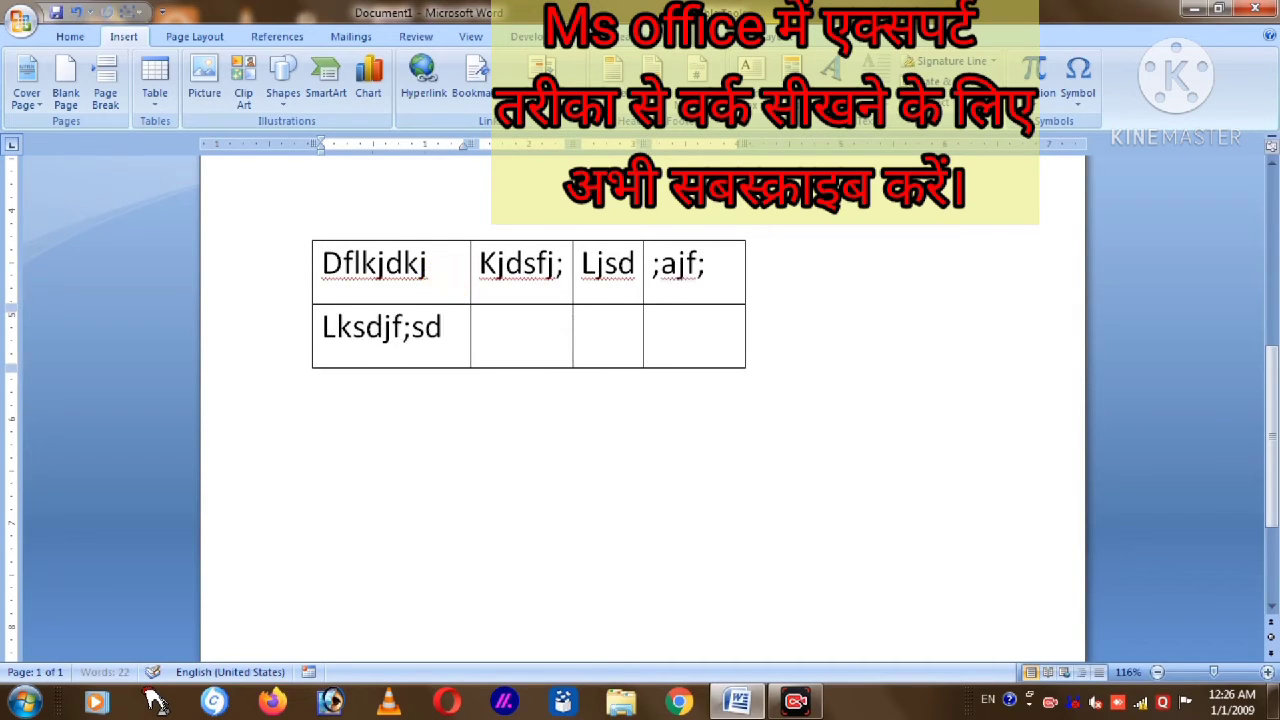
key(Tab)
text(kkjd;lk)
key(Tab)
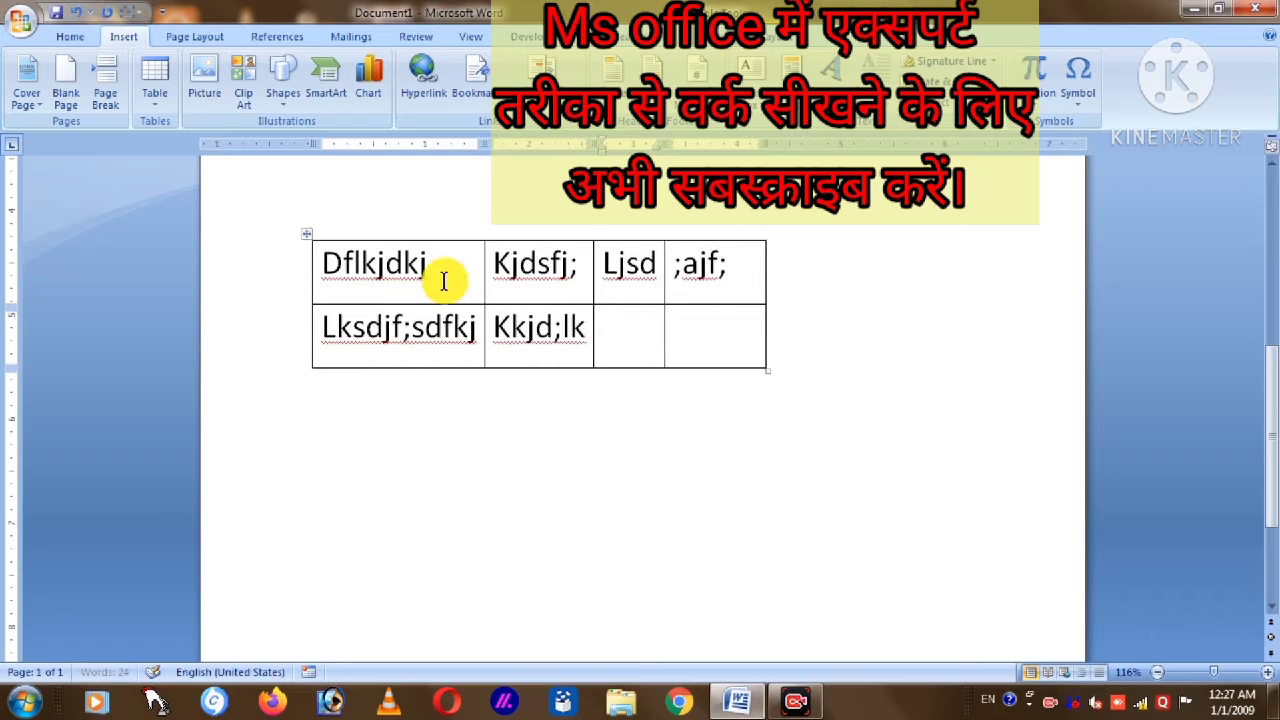
text(lkjljfsa)
key(Tab)
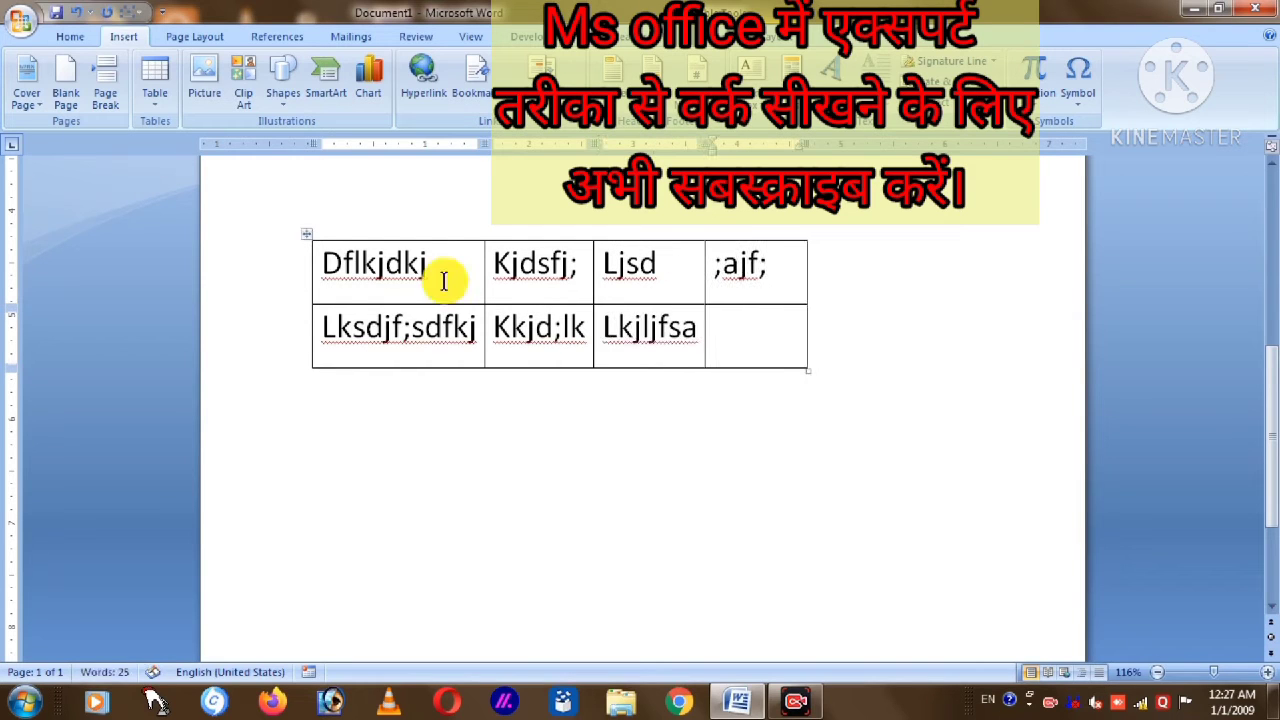
text(lj;la)
key(Return)
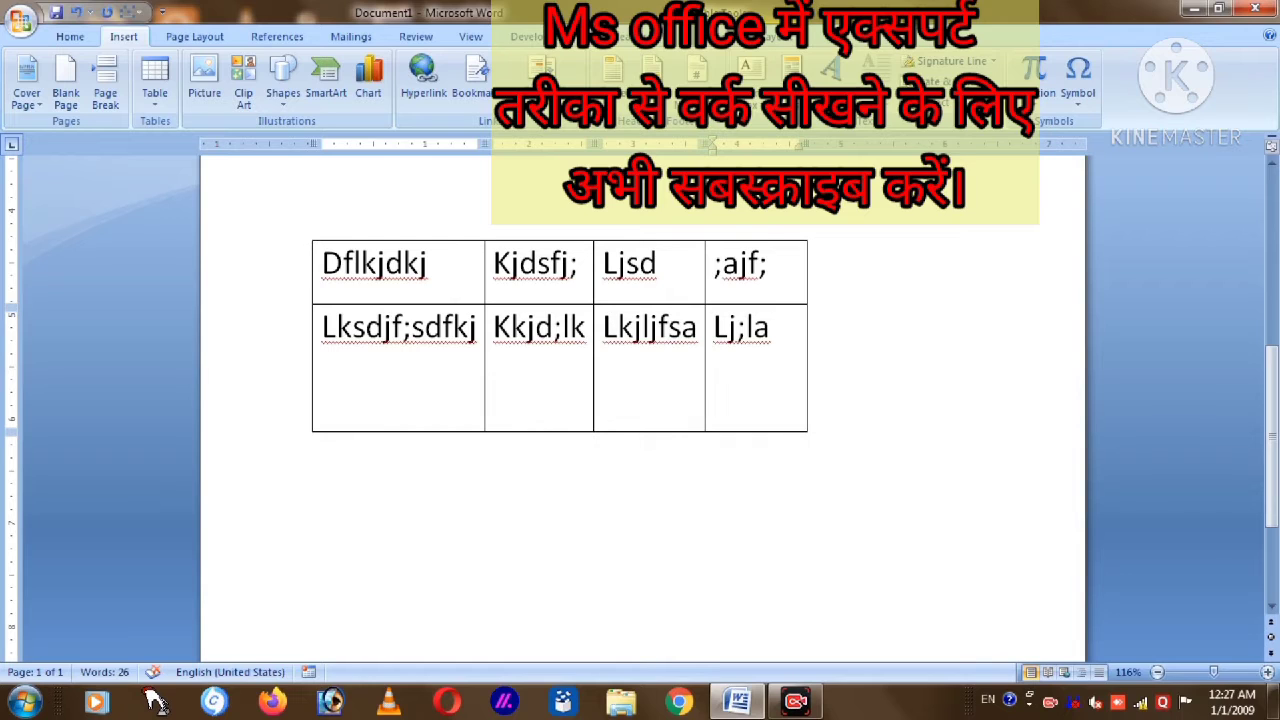
text(l;gfkjg;fllfgkj)
key(Return)
text(f;lgj)
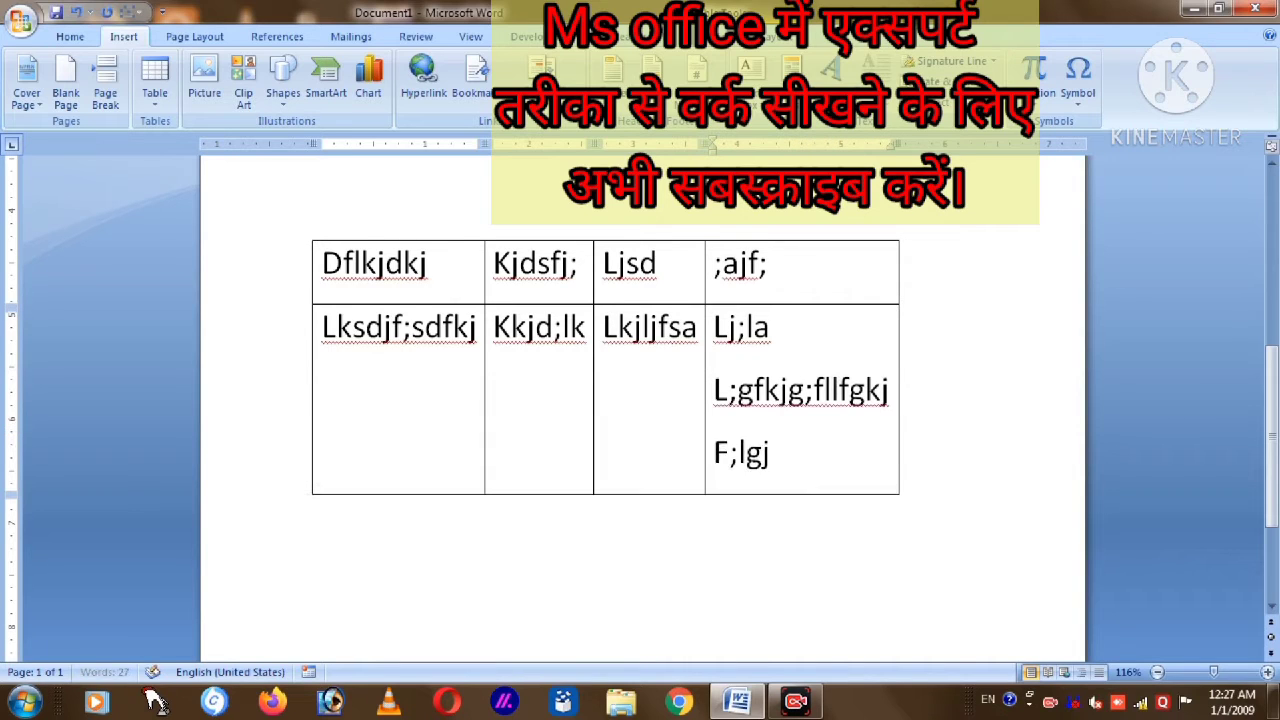
- Add a third row with Kgjdf;gjl, ;ljk;lsj, Ljsd;j above Fd, and L;fgjk;, followed by an empty fourth row
key(Tab)
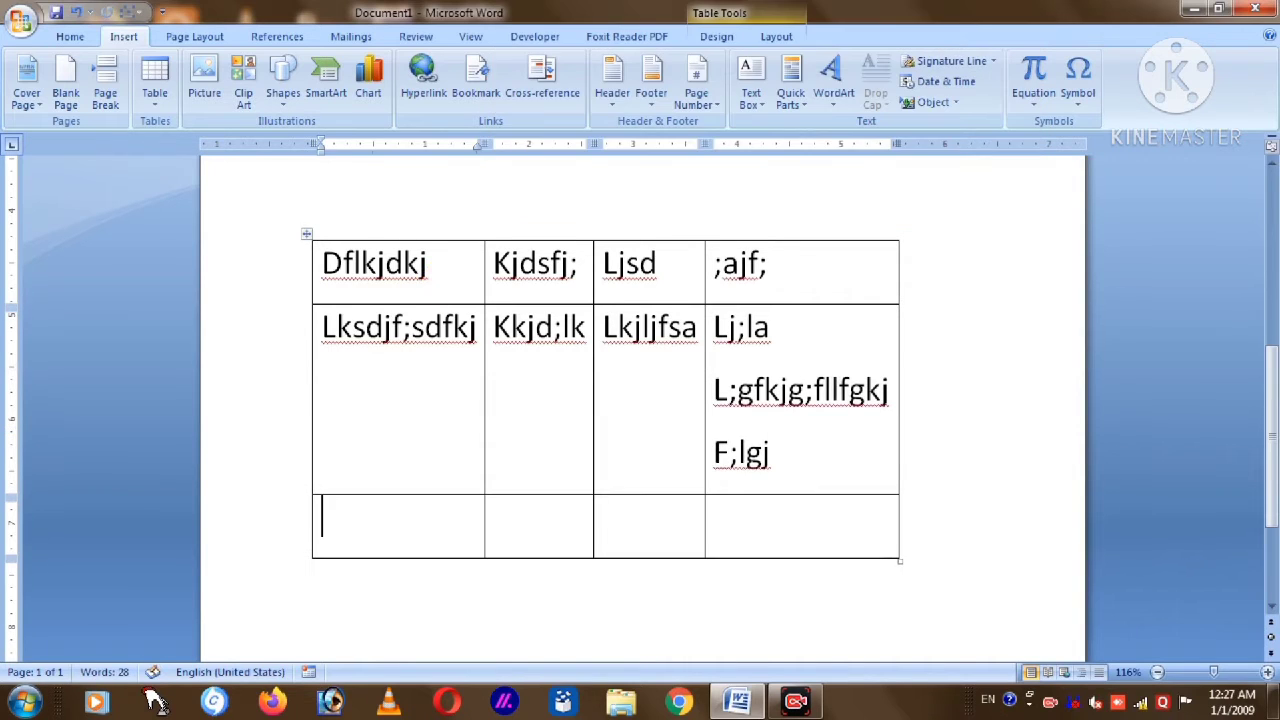
text(kgjdf;gjl)
key(Tab)
text(;ljk;lsj)
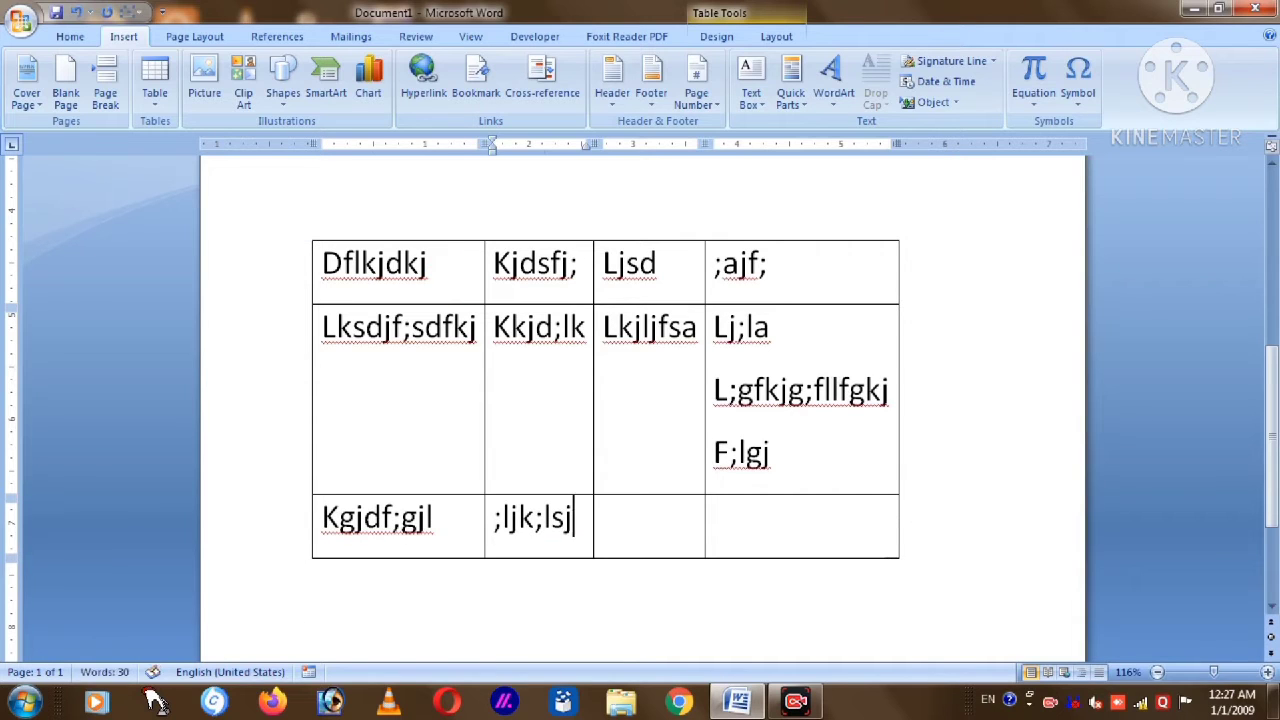
key(Return)
key(Tab)
text(ljsd;j)
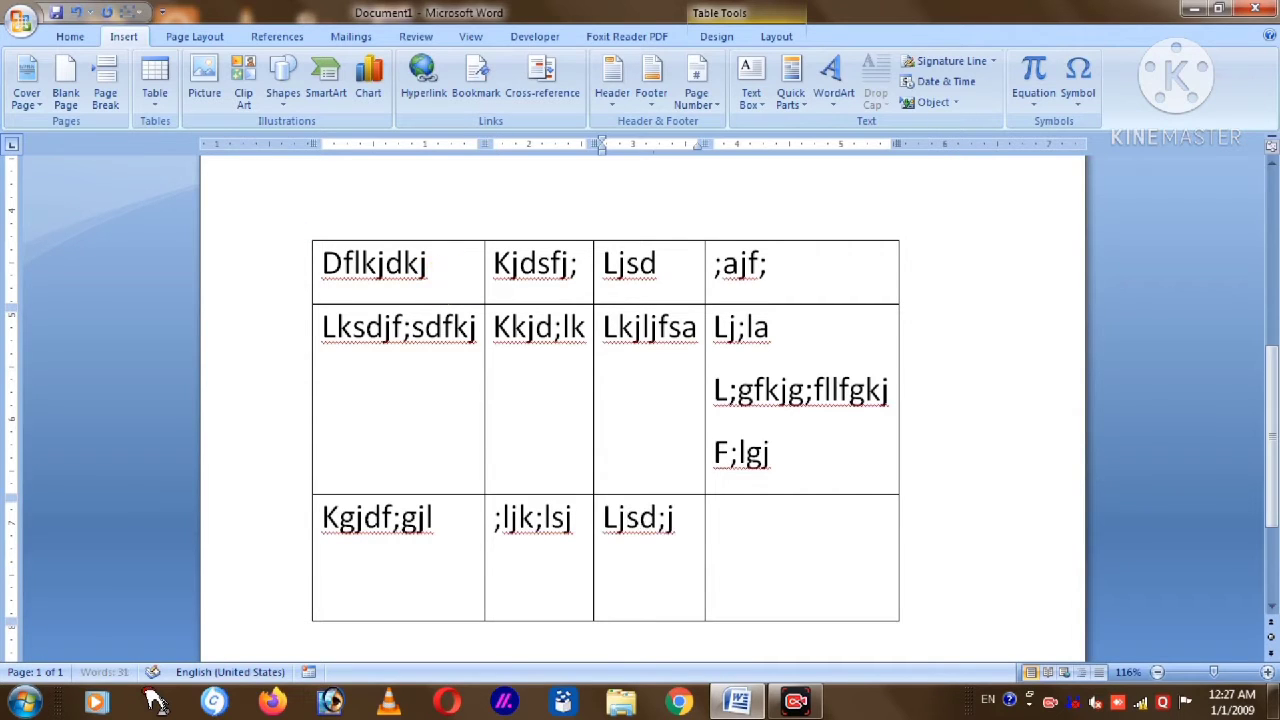
key(Return)
text(fd)
key(Tab)
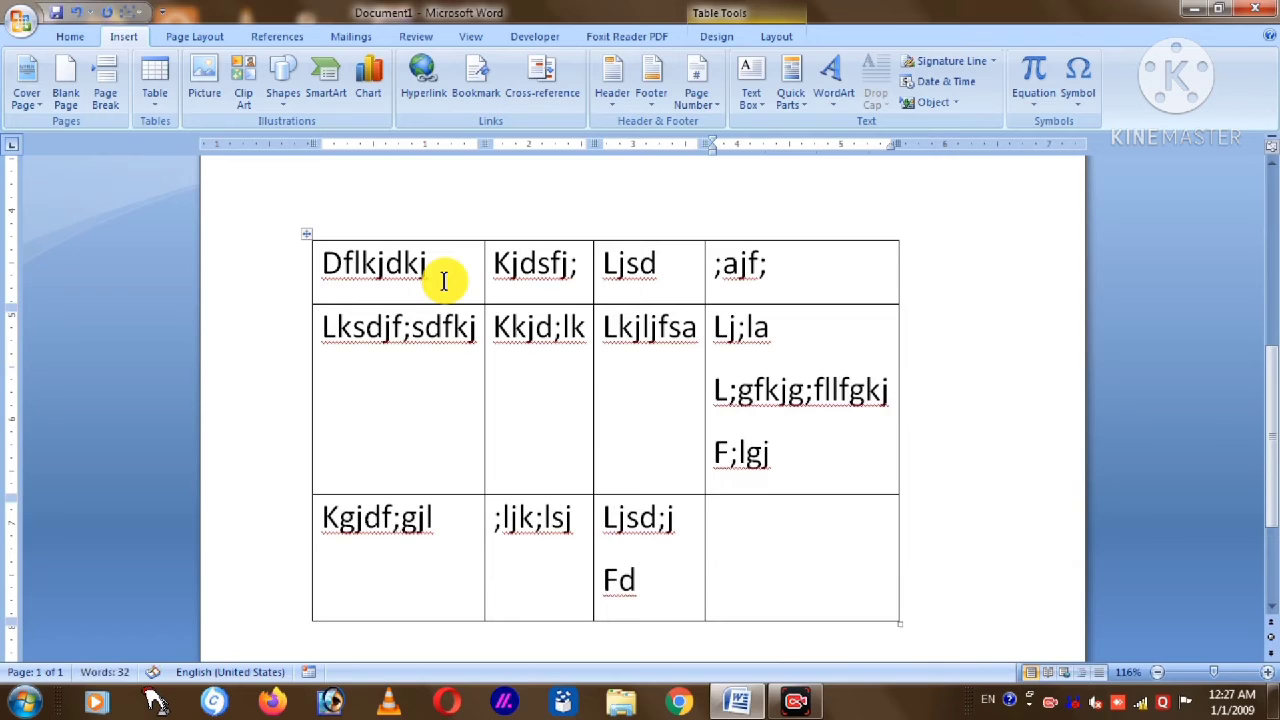
text(l;fgjk;)
key(Tab)
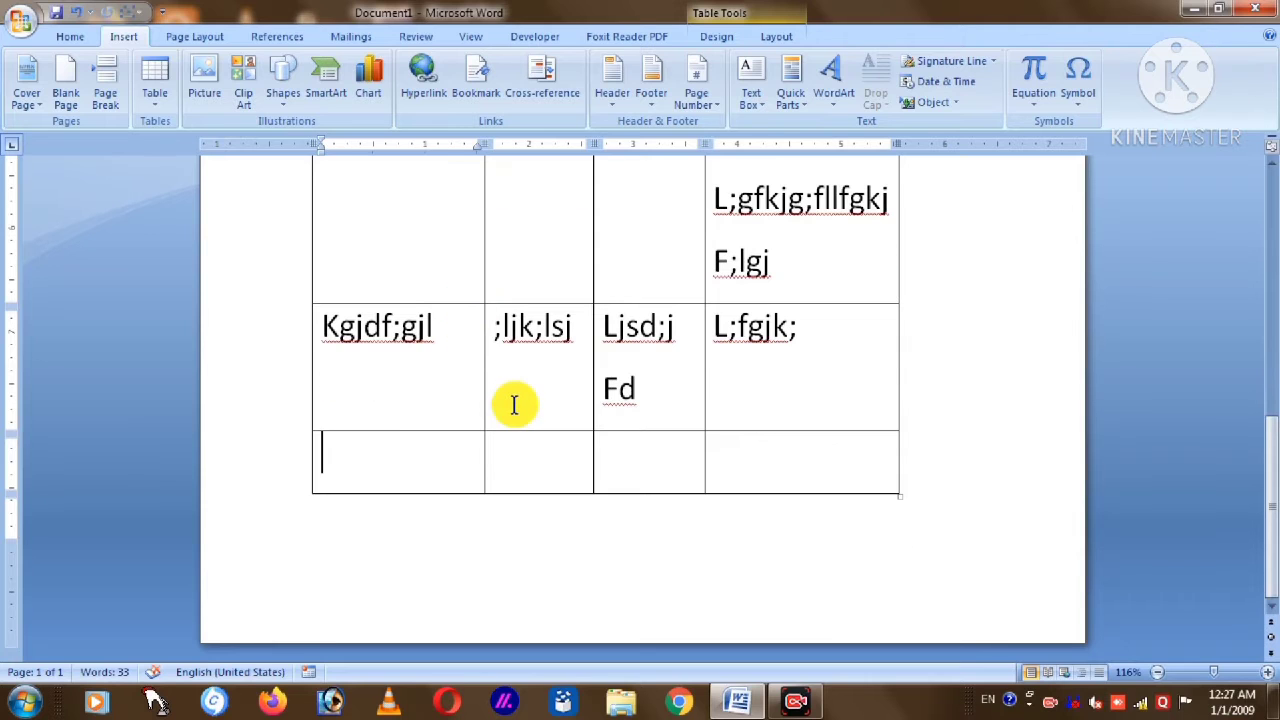
- Insert an empty field in the first student's Total cell of the marks table
scroll(514, 404, up, 6)
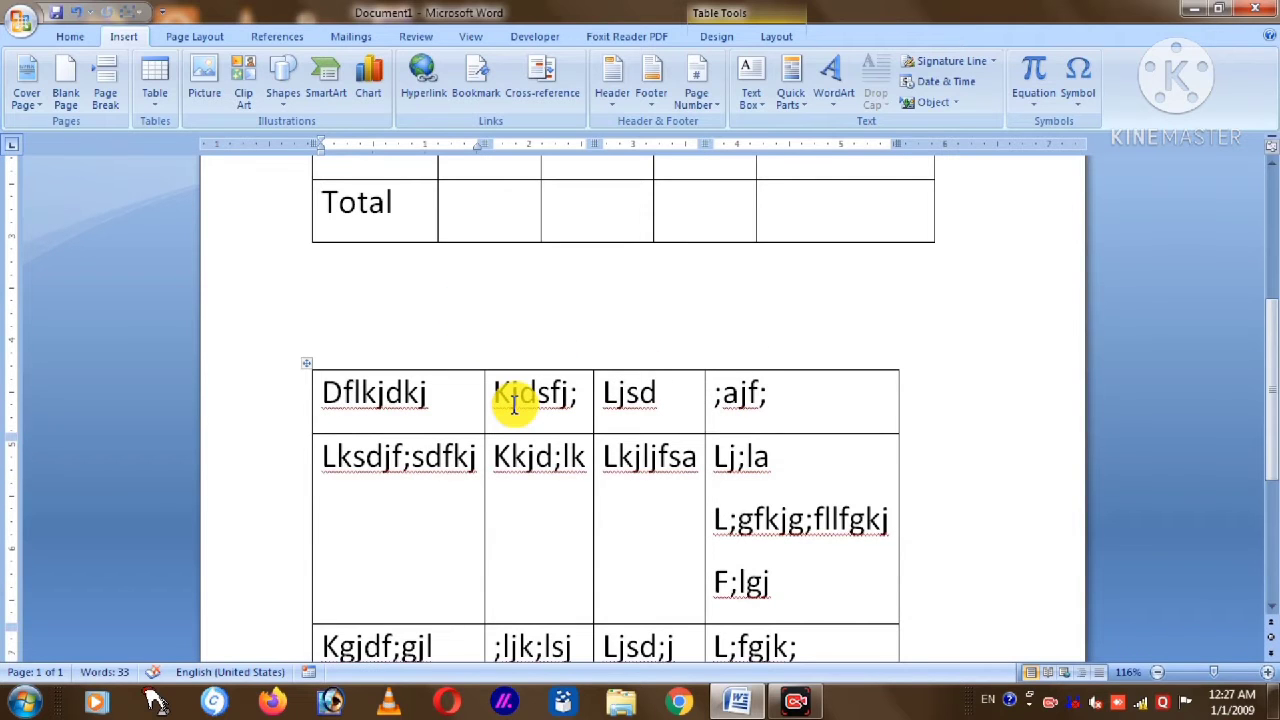
scroll(514, 404, up, 5)
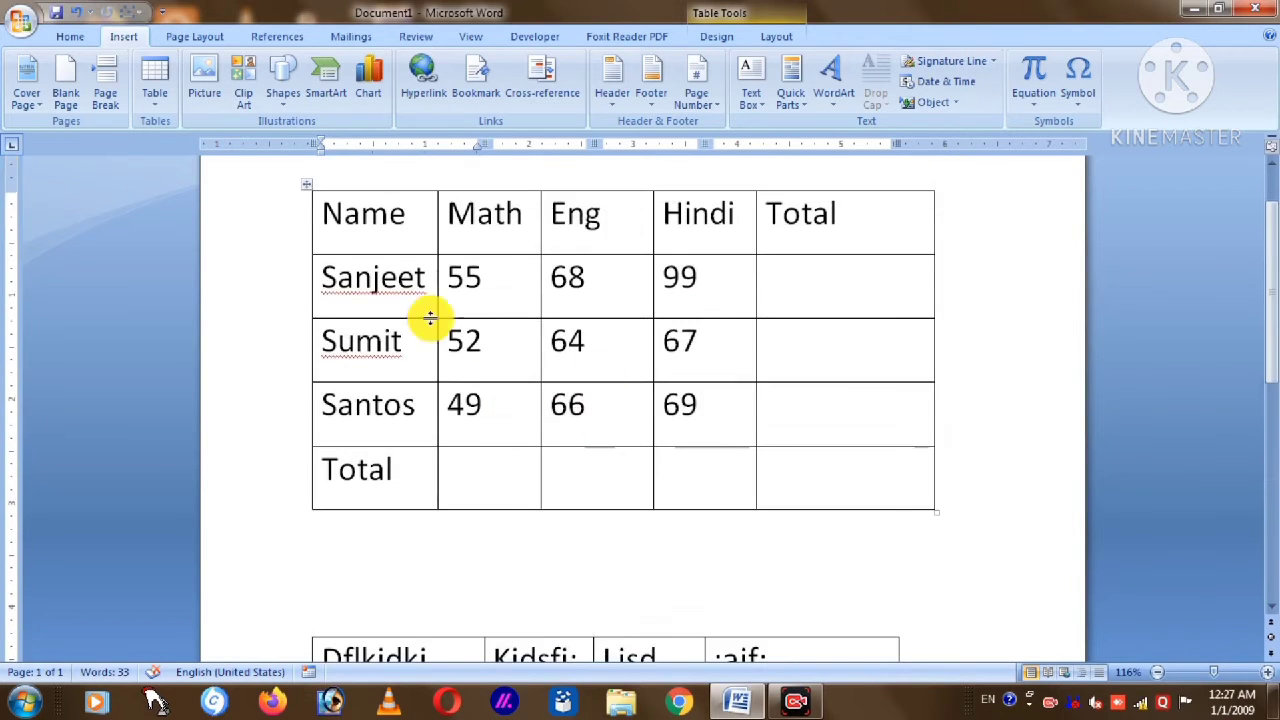
scroll(544, 347, up, 1)
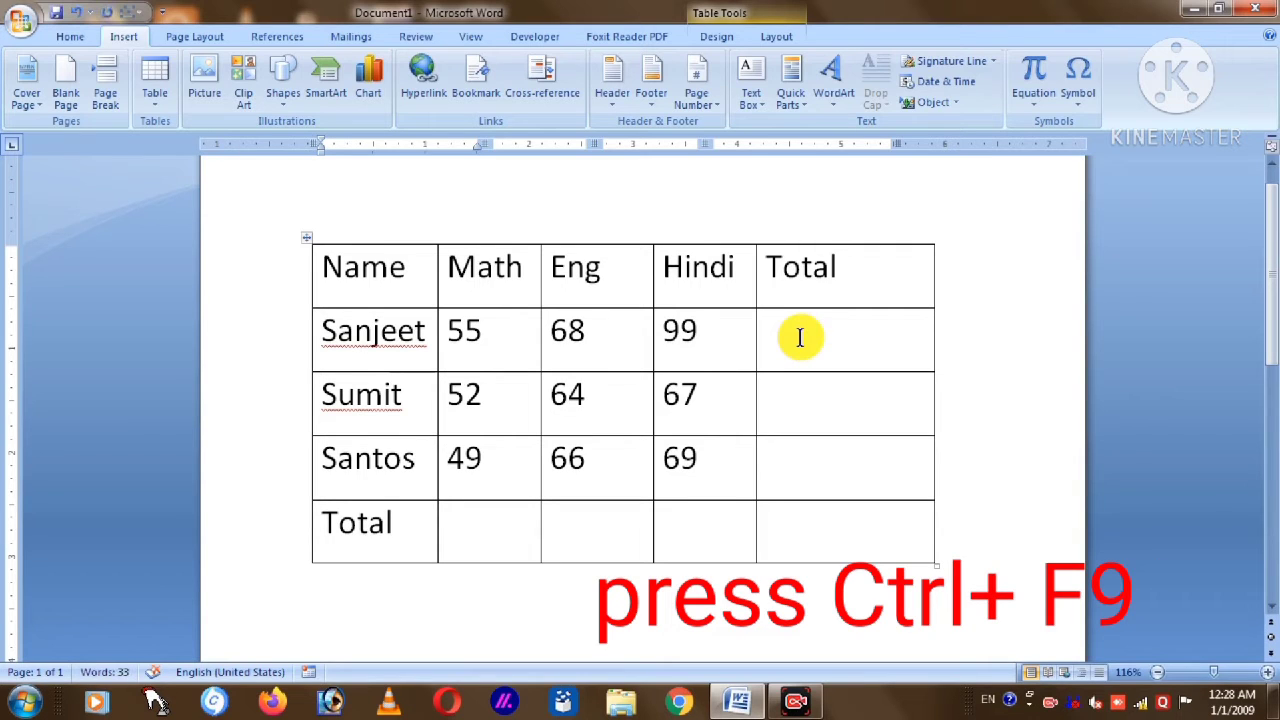
click(800, 337)
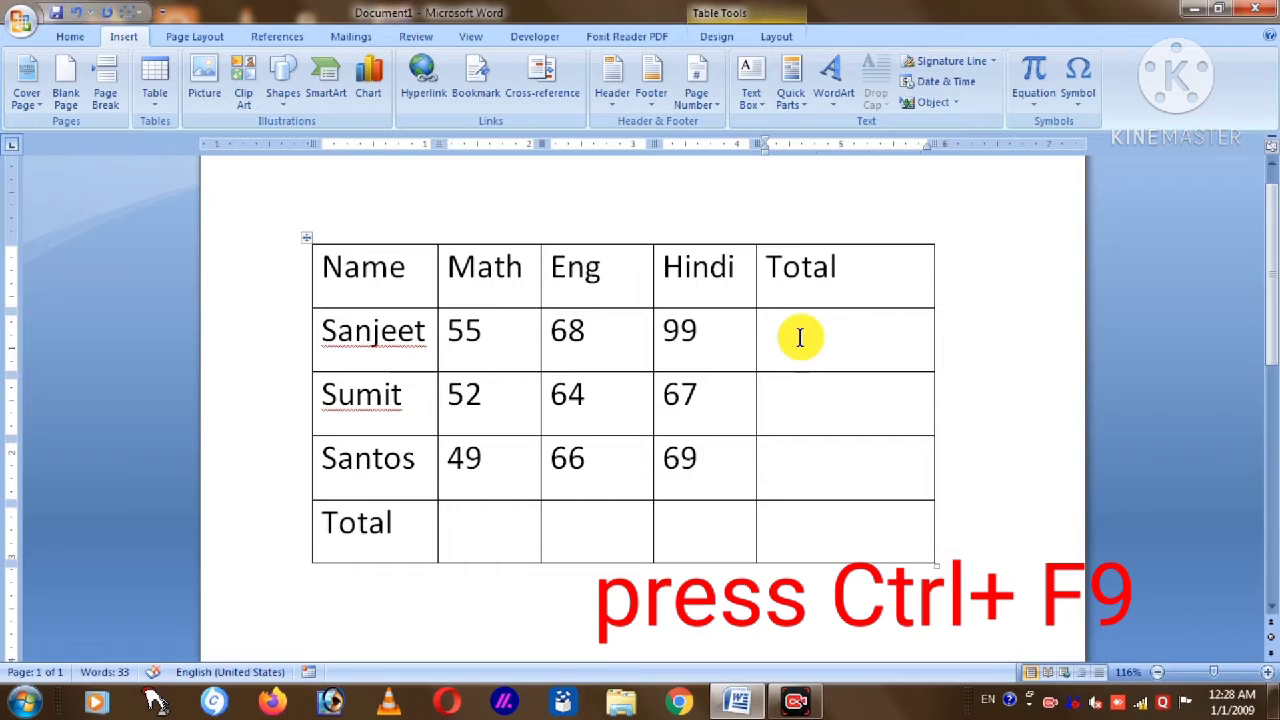
key(ctrl+F9)
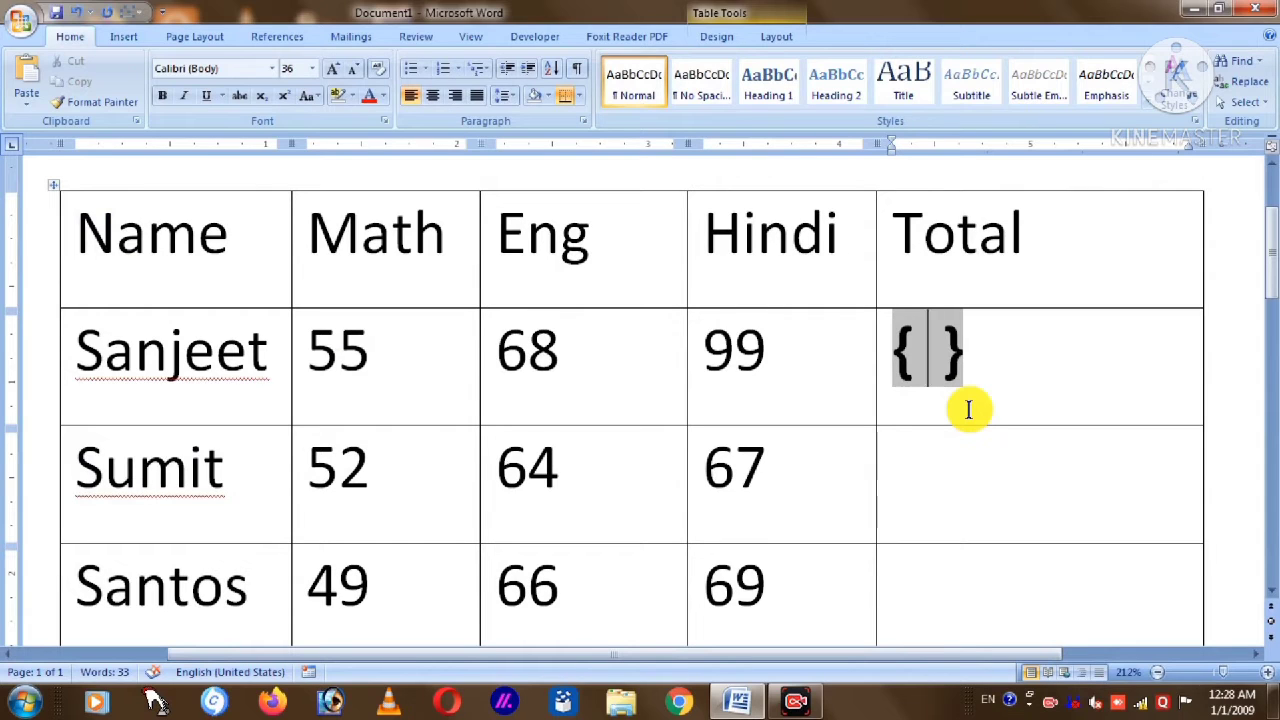
- Enter the formula =sum(left) in the field to total the first student's marks
text(=SU)
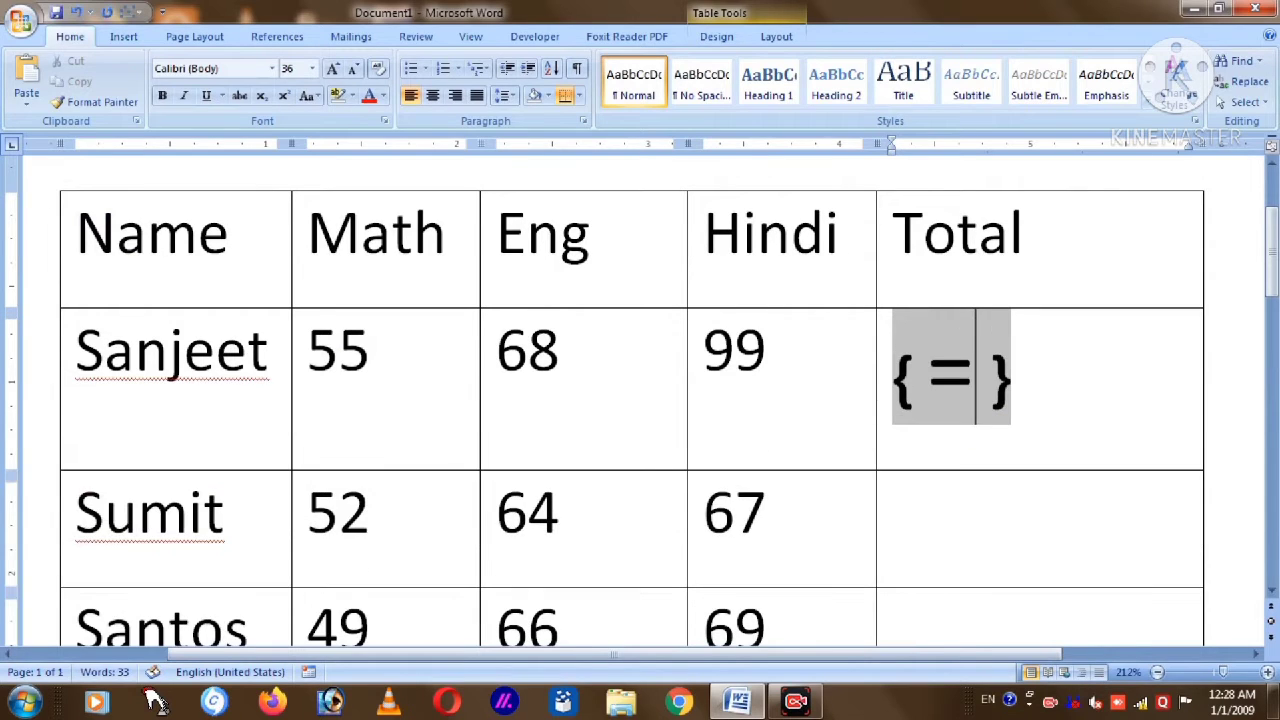
text(m)
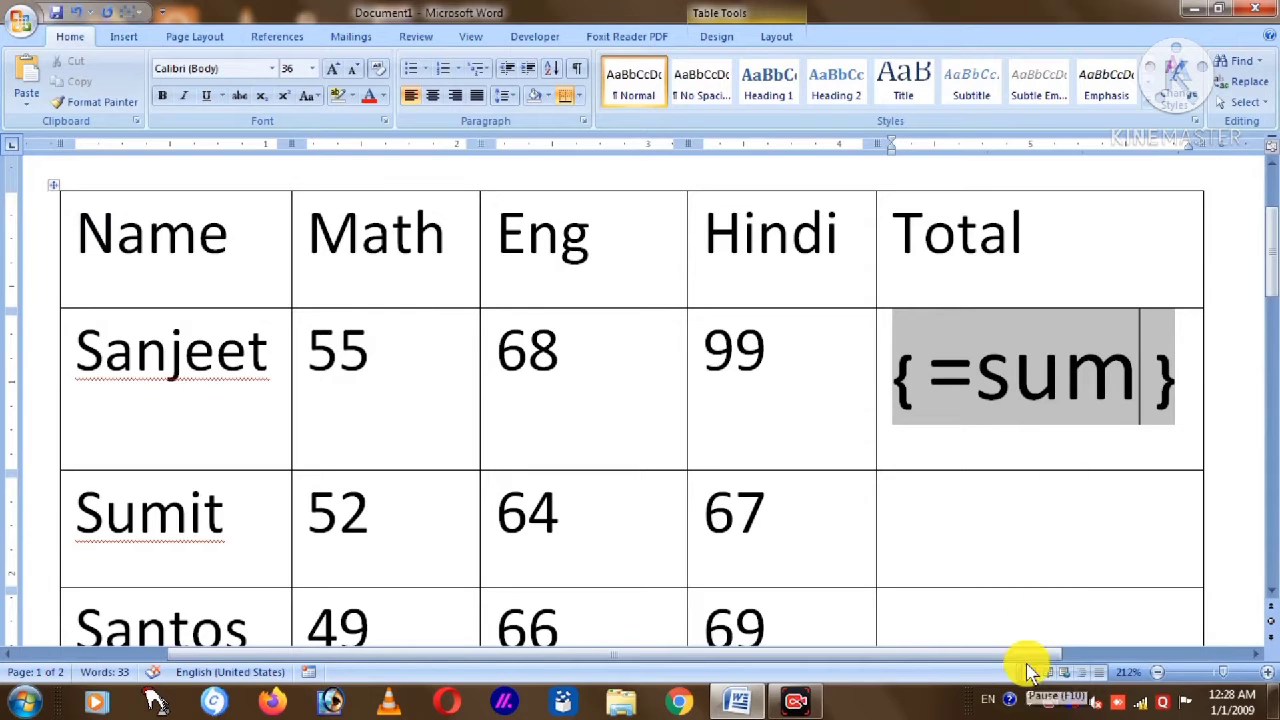
text(()
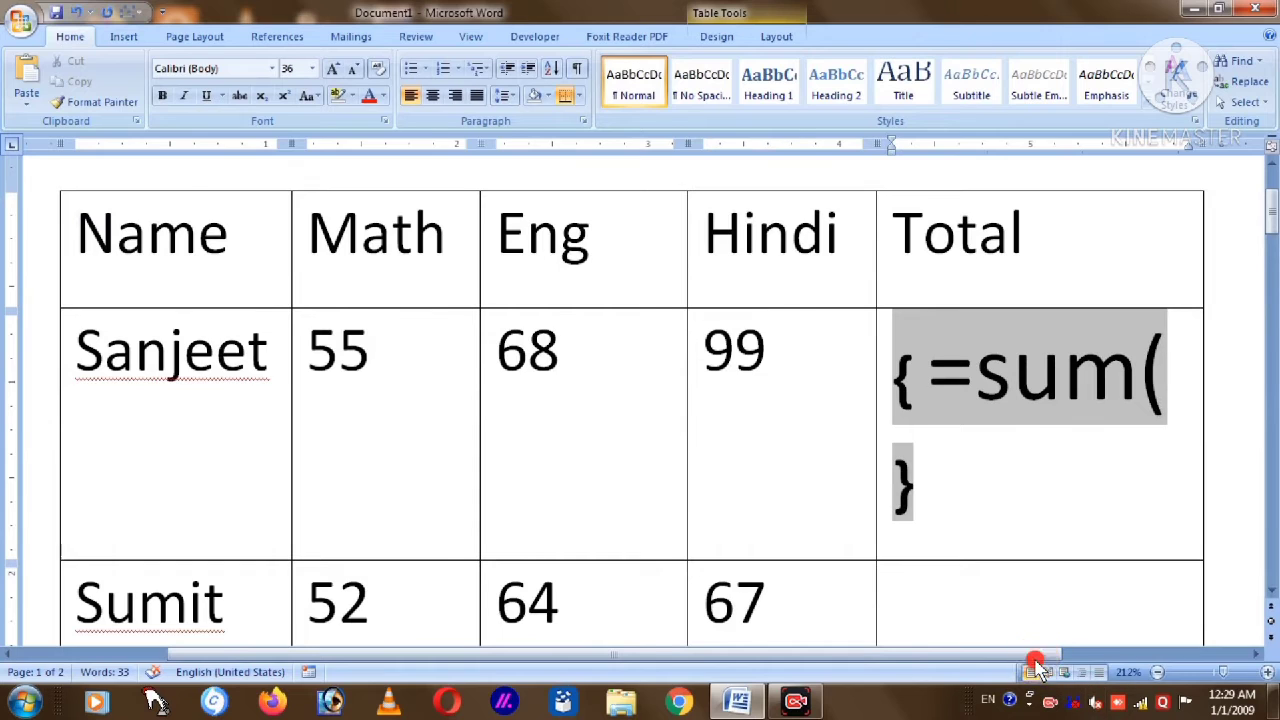
scroll(1034, 661, down, 9)
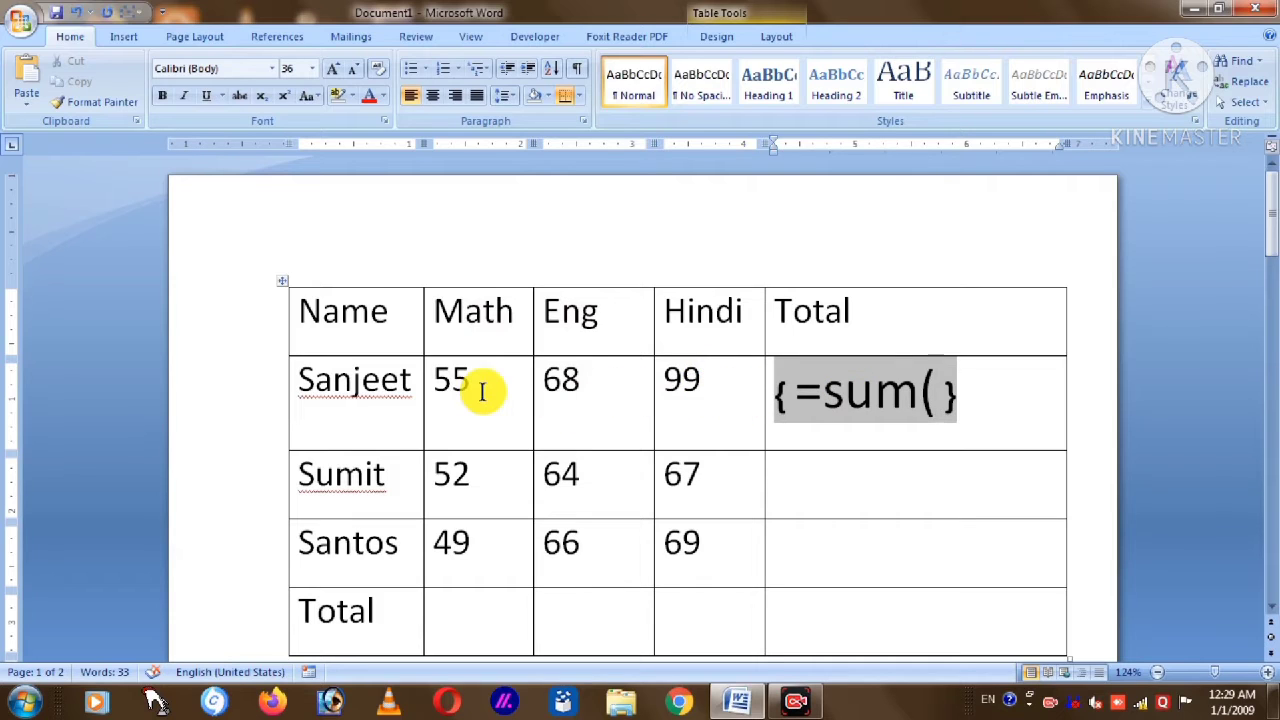
text(left)
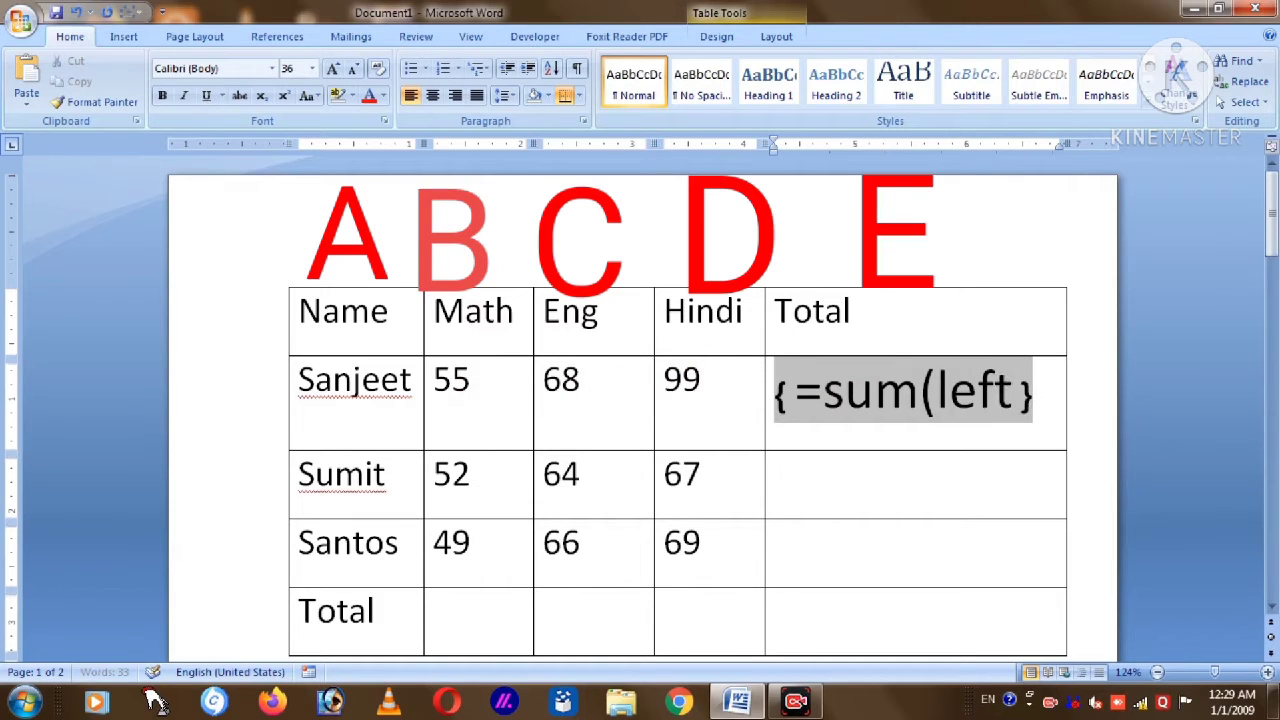
text())
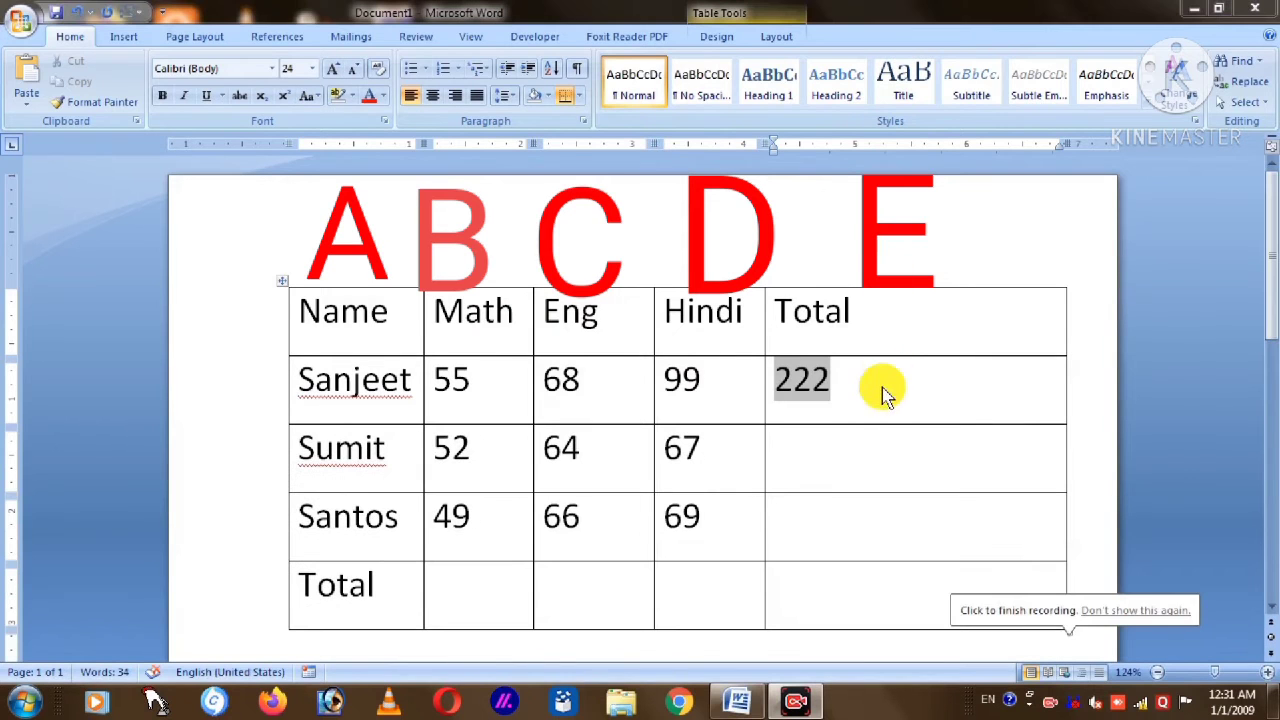
- Copy the first student's total field and paste it into the second and third students' Total cells
click(849, 380)
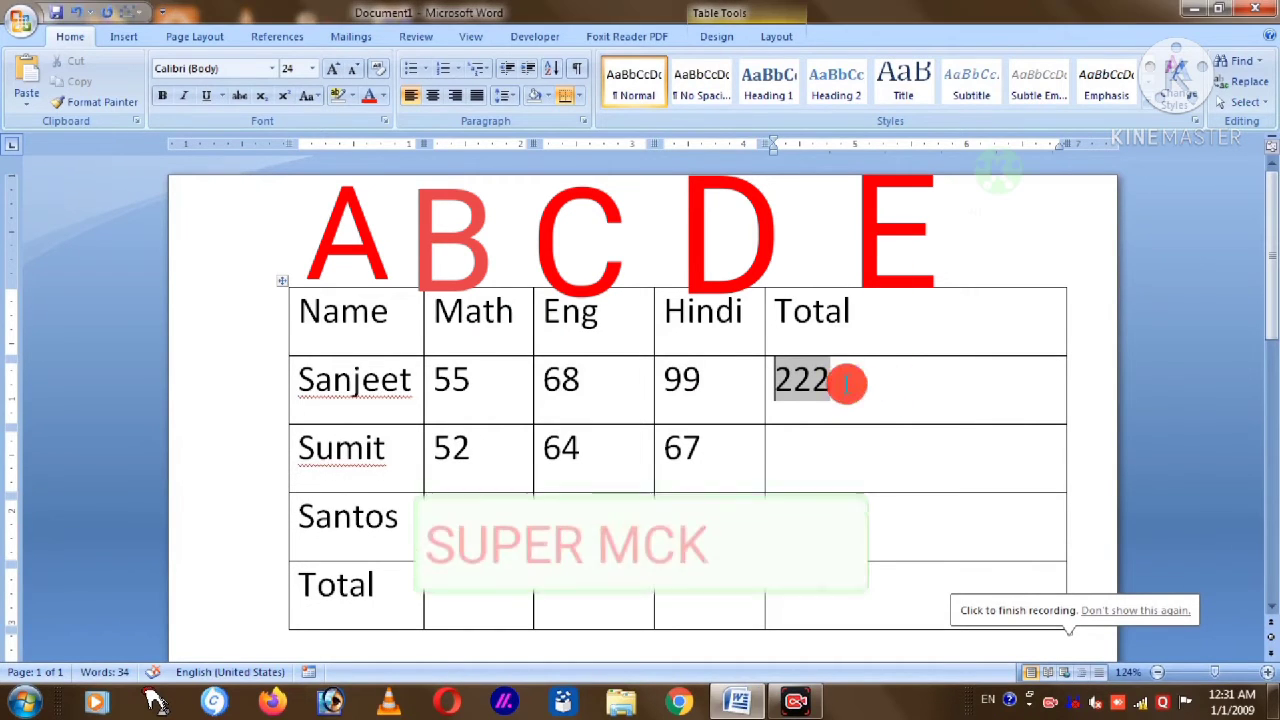
drag(820, 380, 780, 395)
right_click(788, 388)
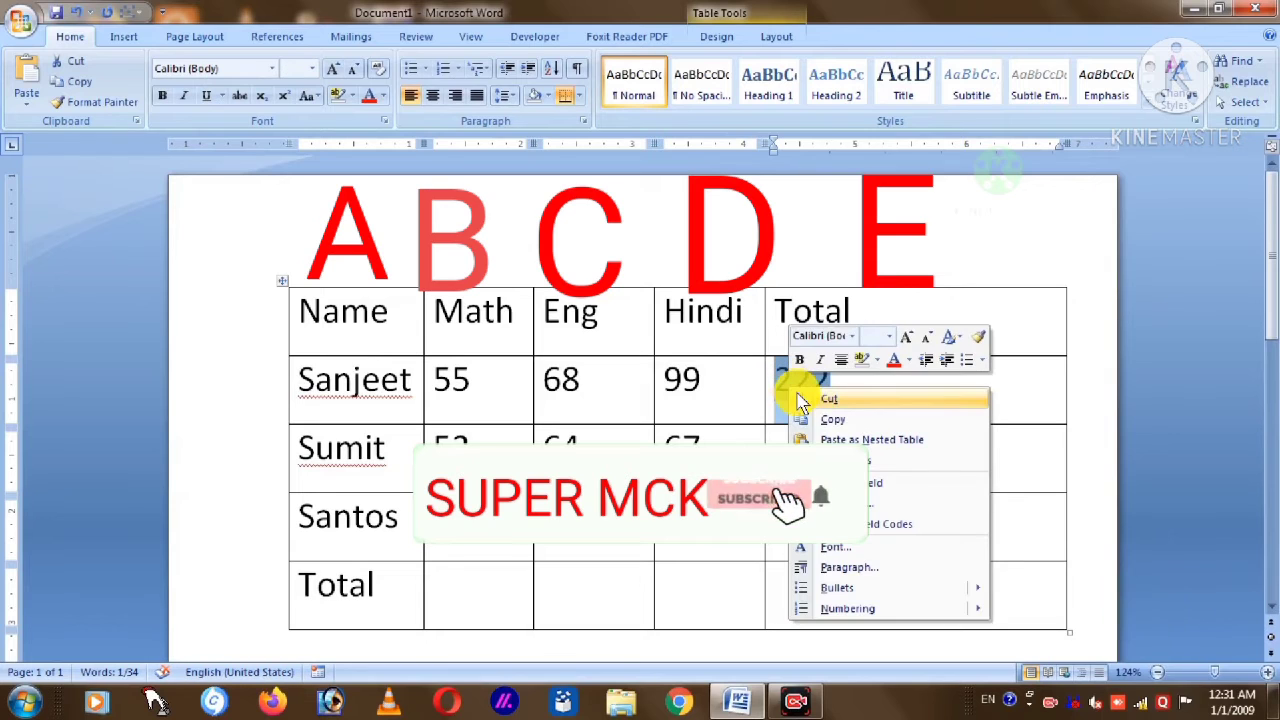
click(811, 421)
right_click(818, 462)
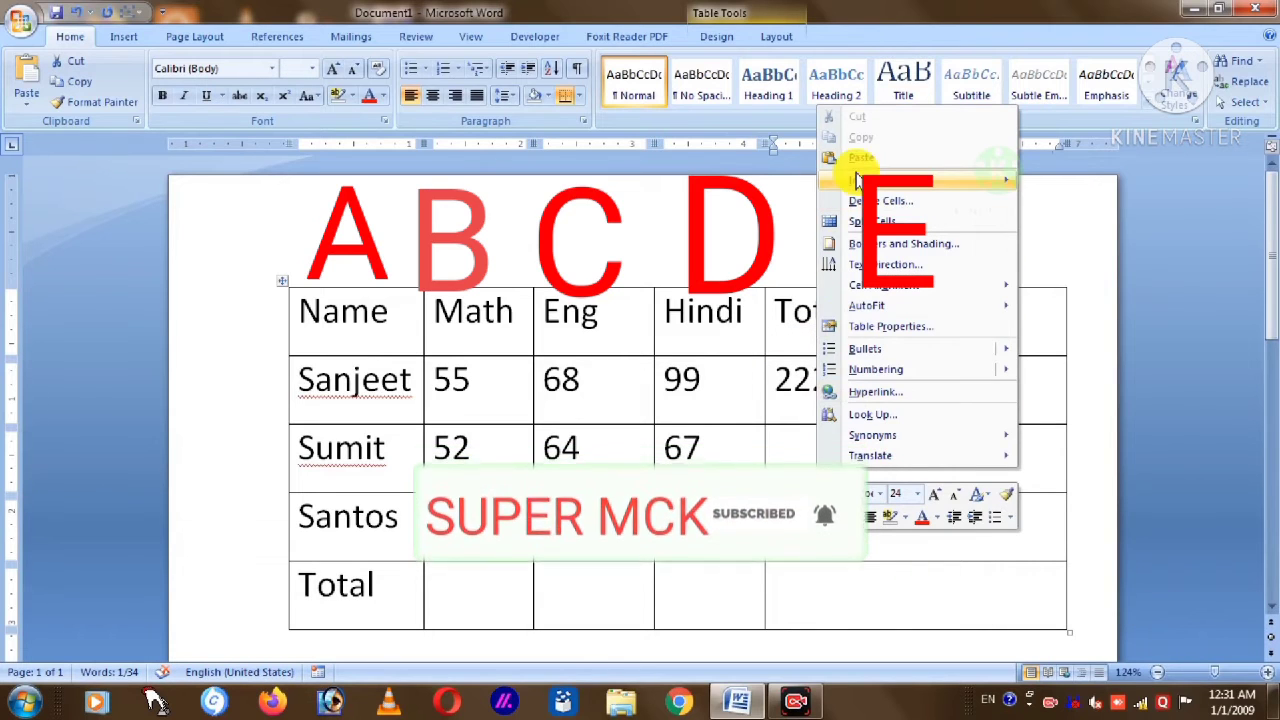
click(829, 164)
right_click(832, 541)
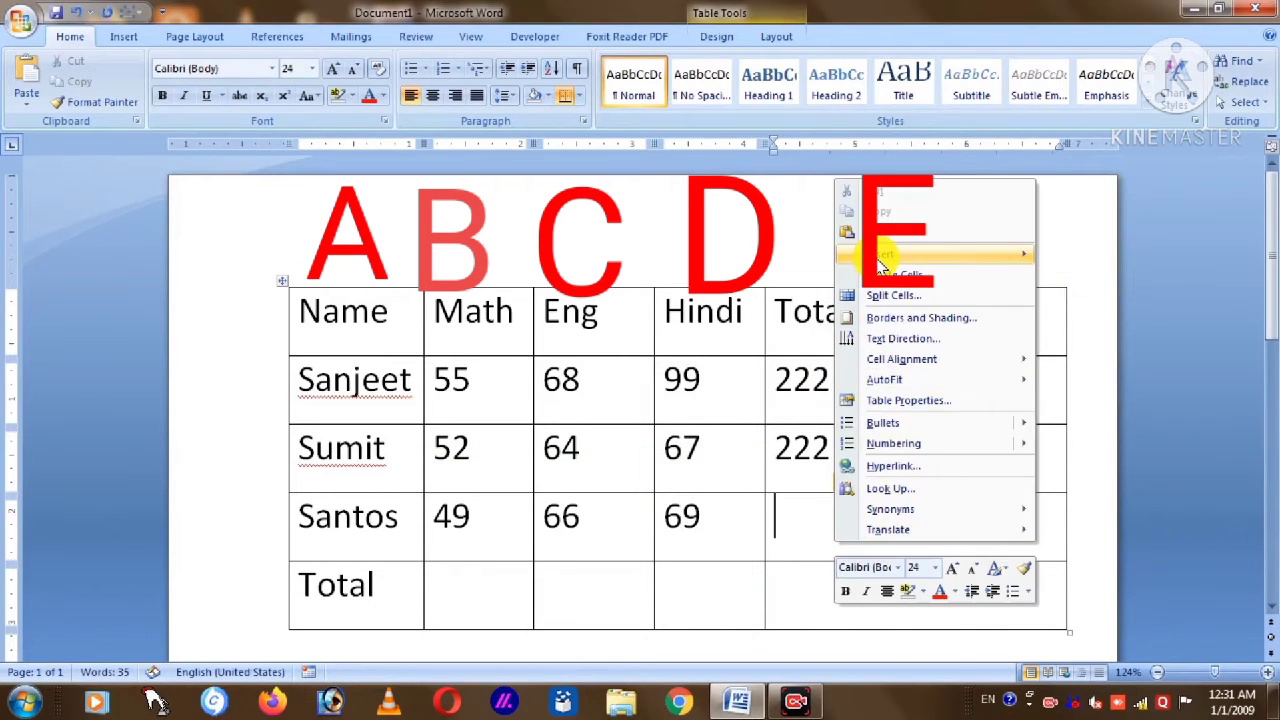
click(857, 226)
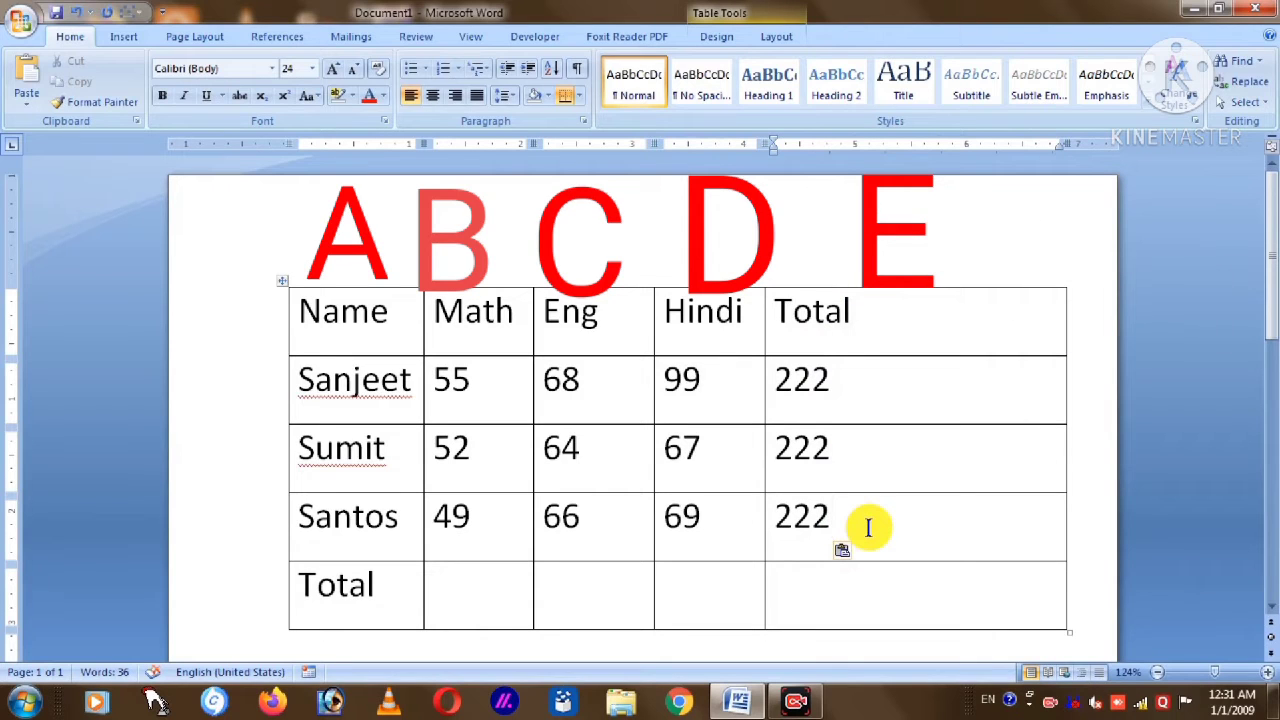
- Update the third student's pasted total field so it sums that student's own marks
drag(858, 519, 777, 514)
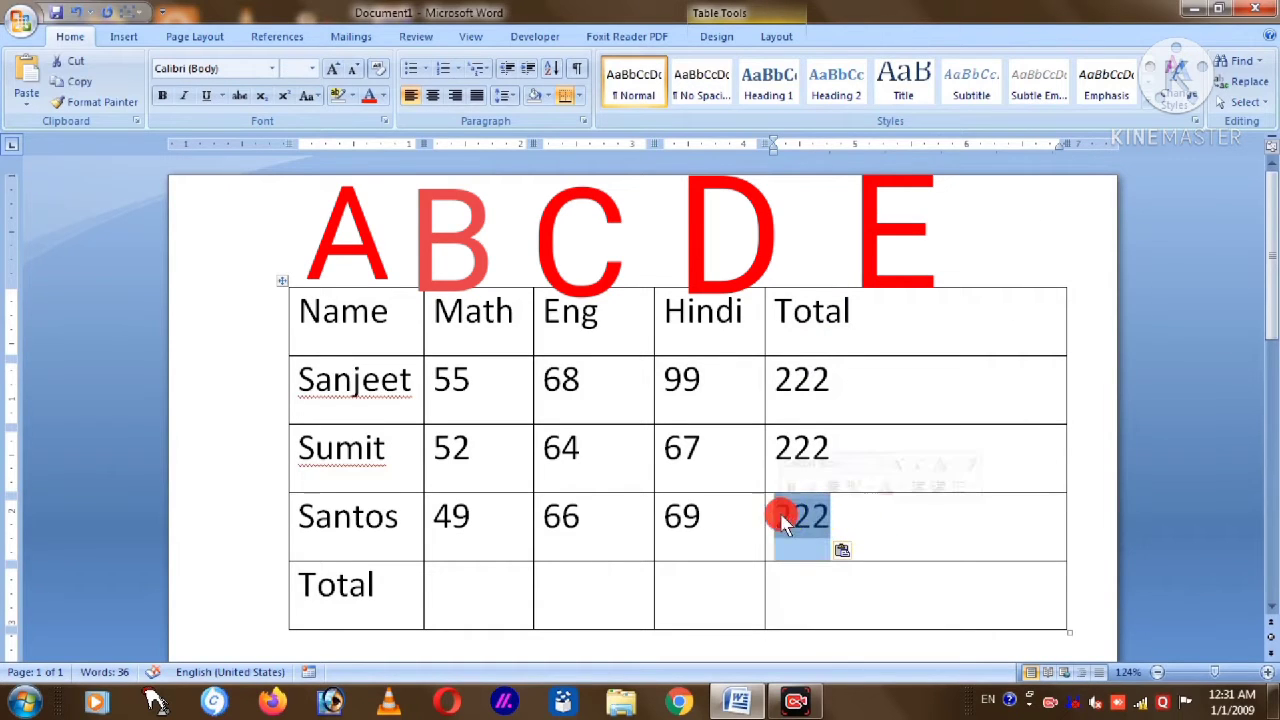
right_click(790, 519)
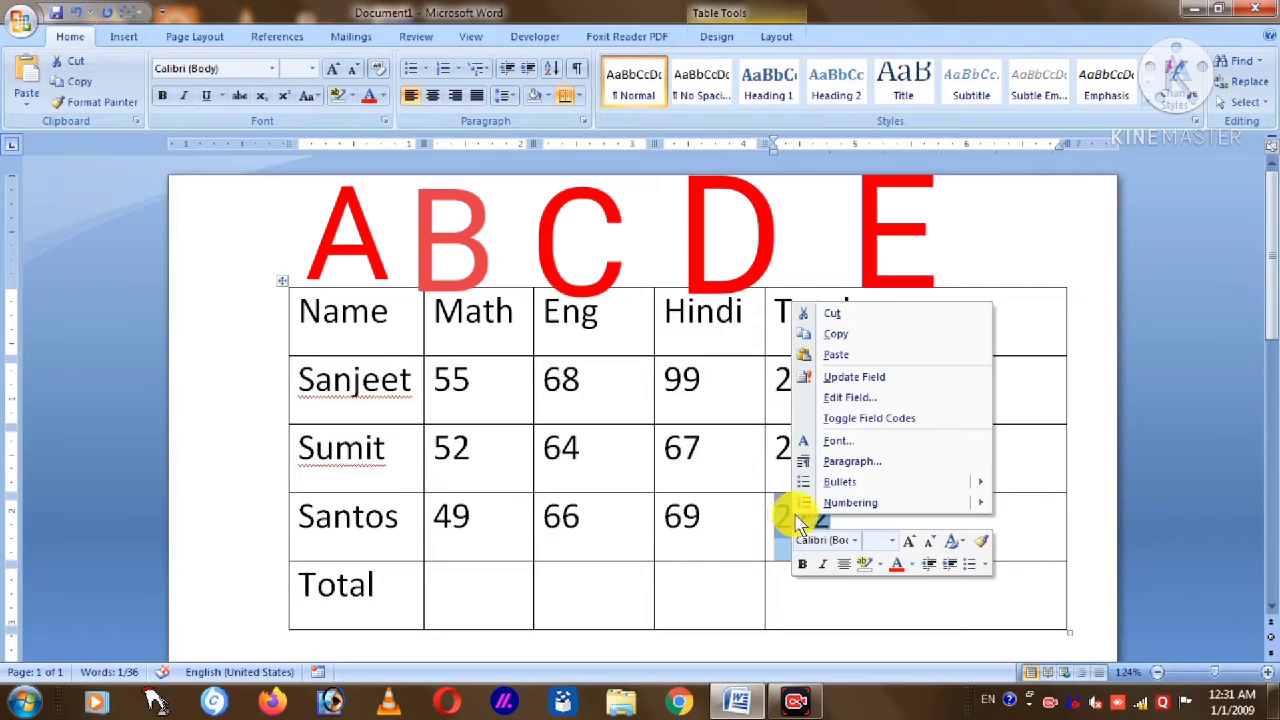
click(845, 378)
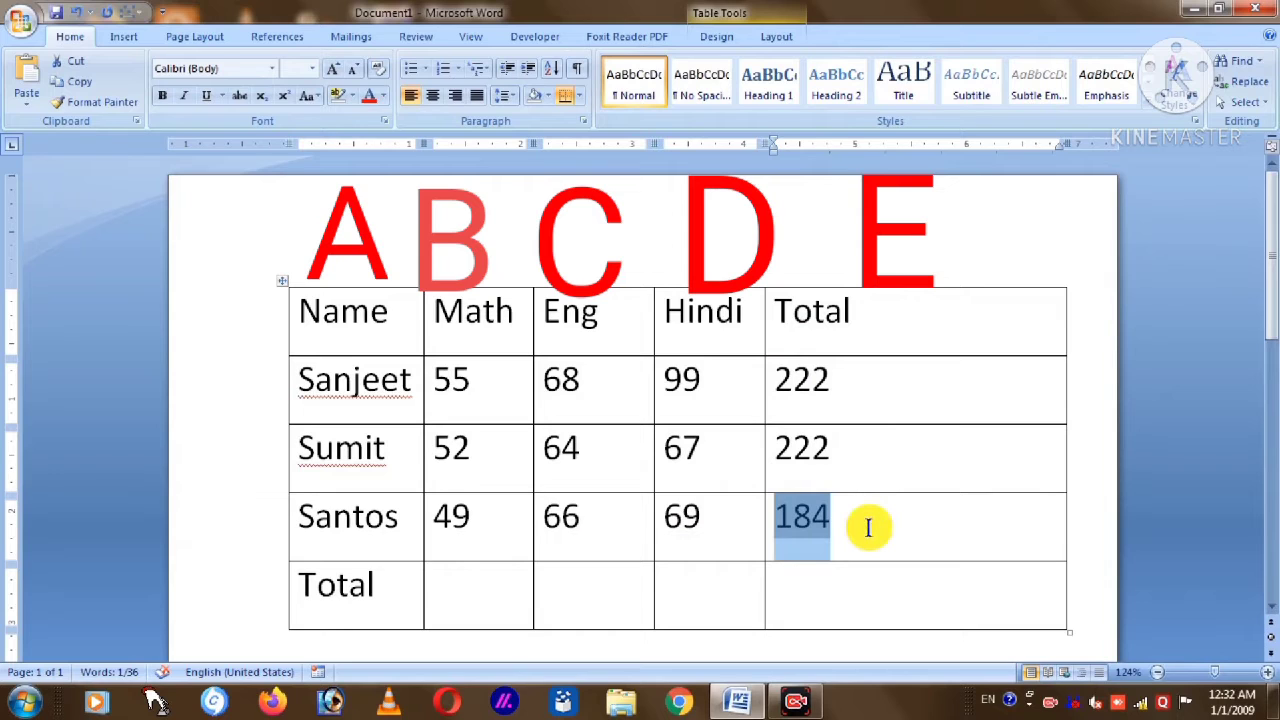
drag(866, 523, 820, 405)
right_click(808, 385)
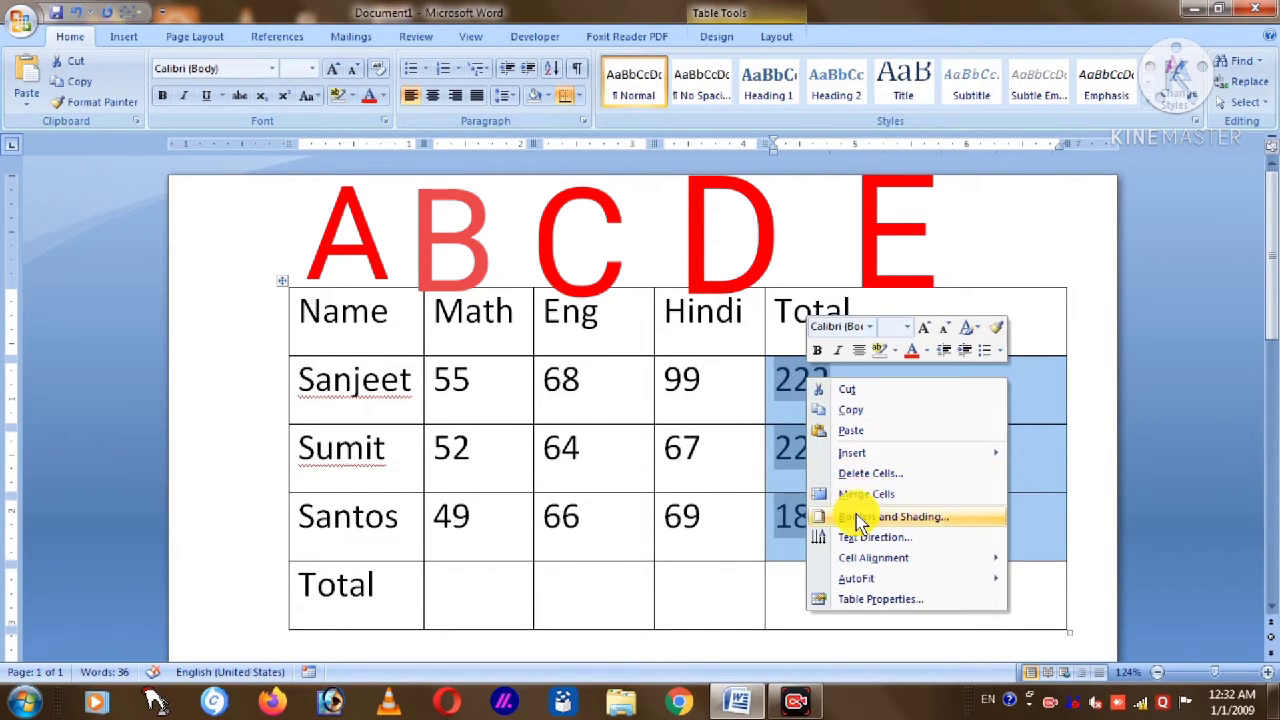
mouse_move(850, 455)
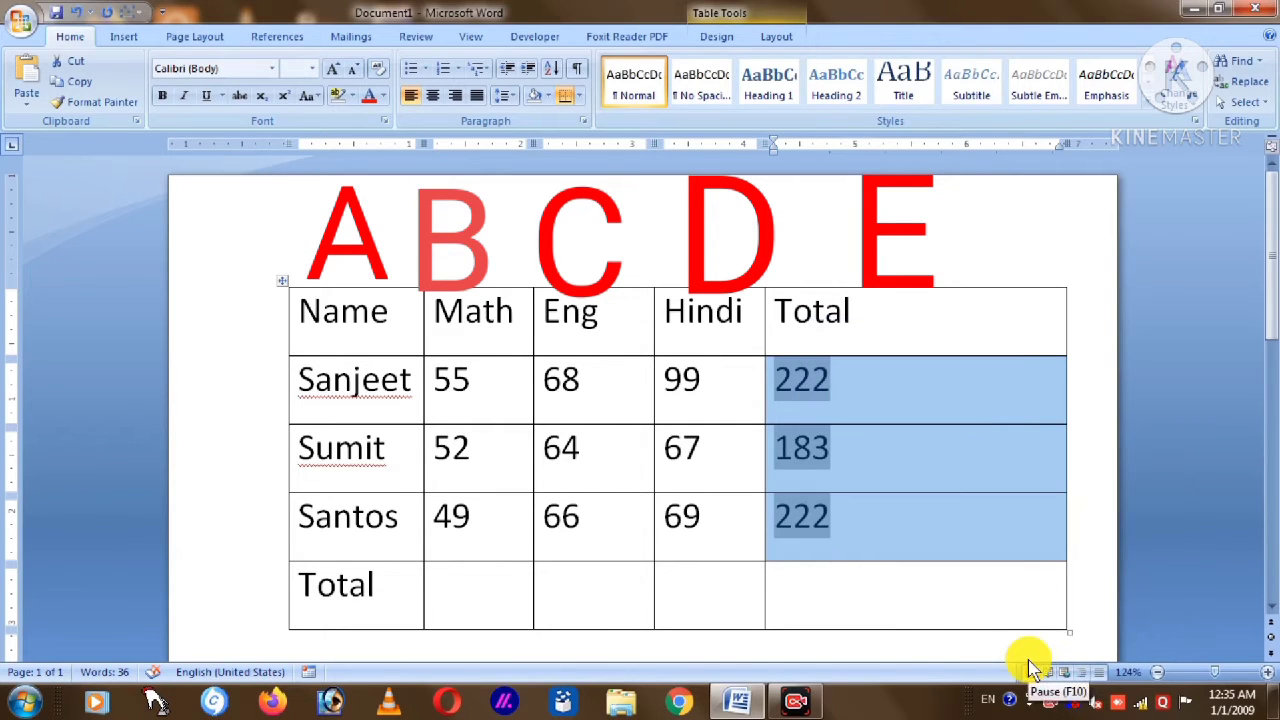
click(945, 608)
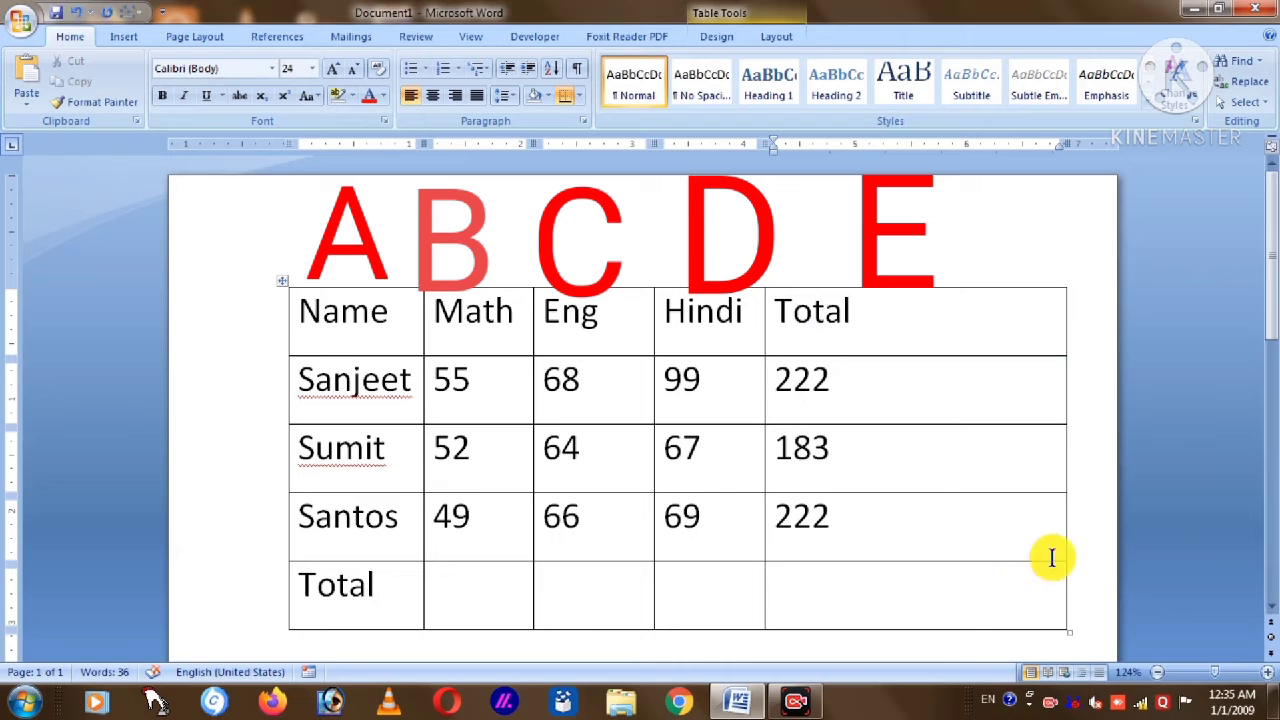
click(1005, 527)
drag(1005, 527, 811, 371)
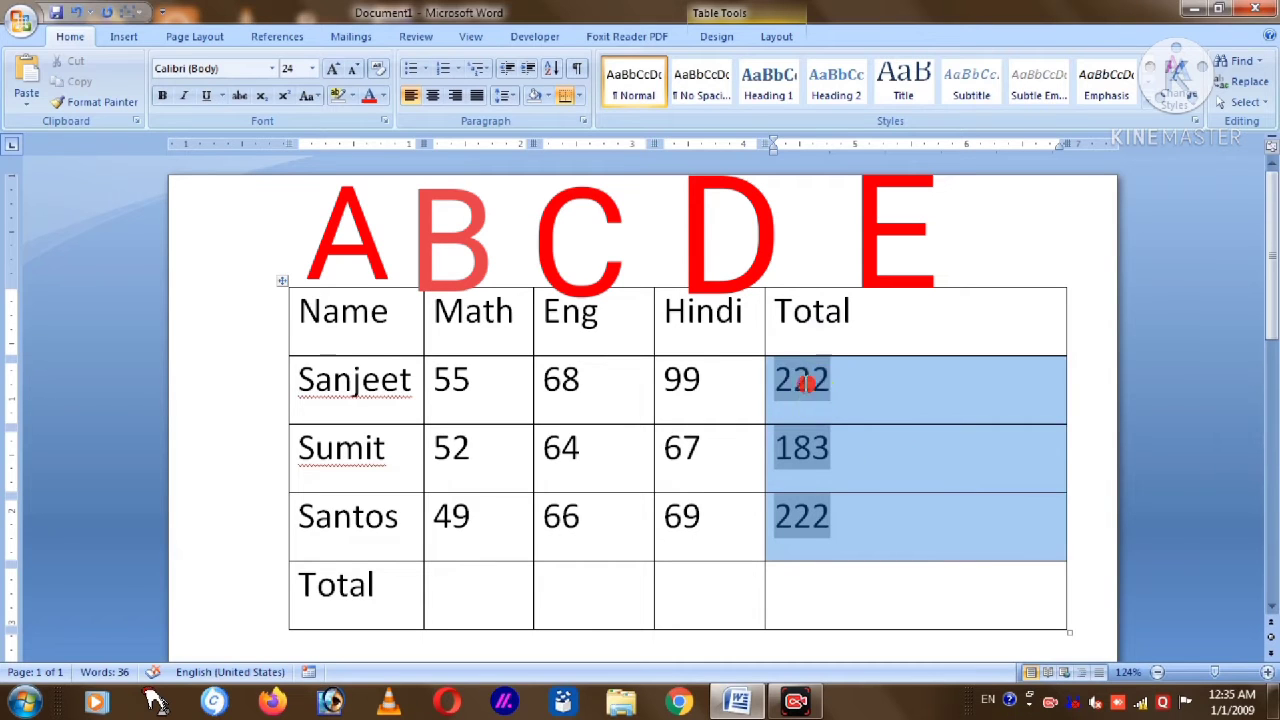
right_click(808, 452)
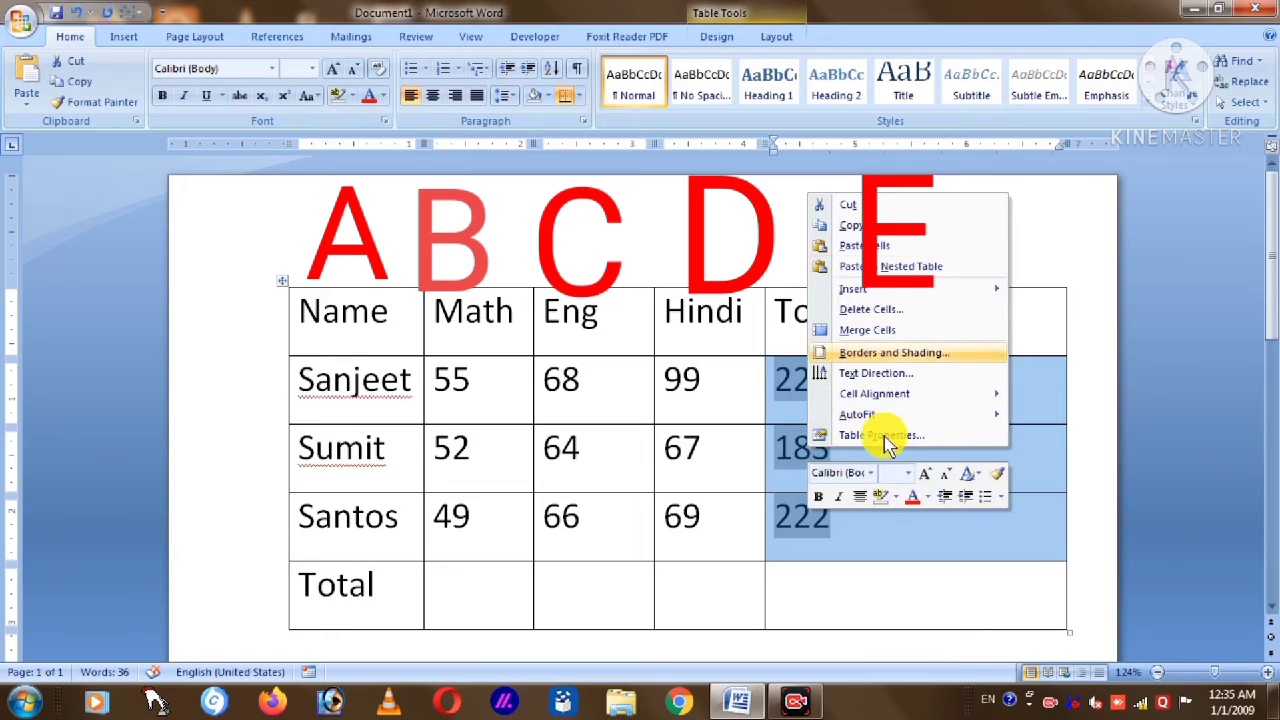
click(883, 525)
click(850, 536)
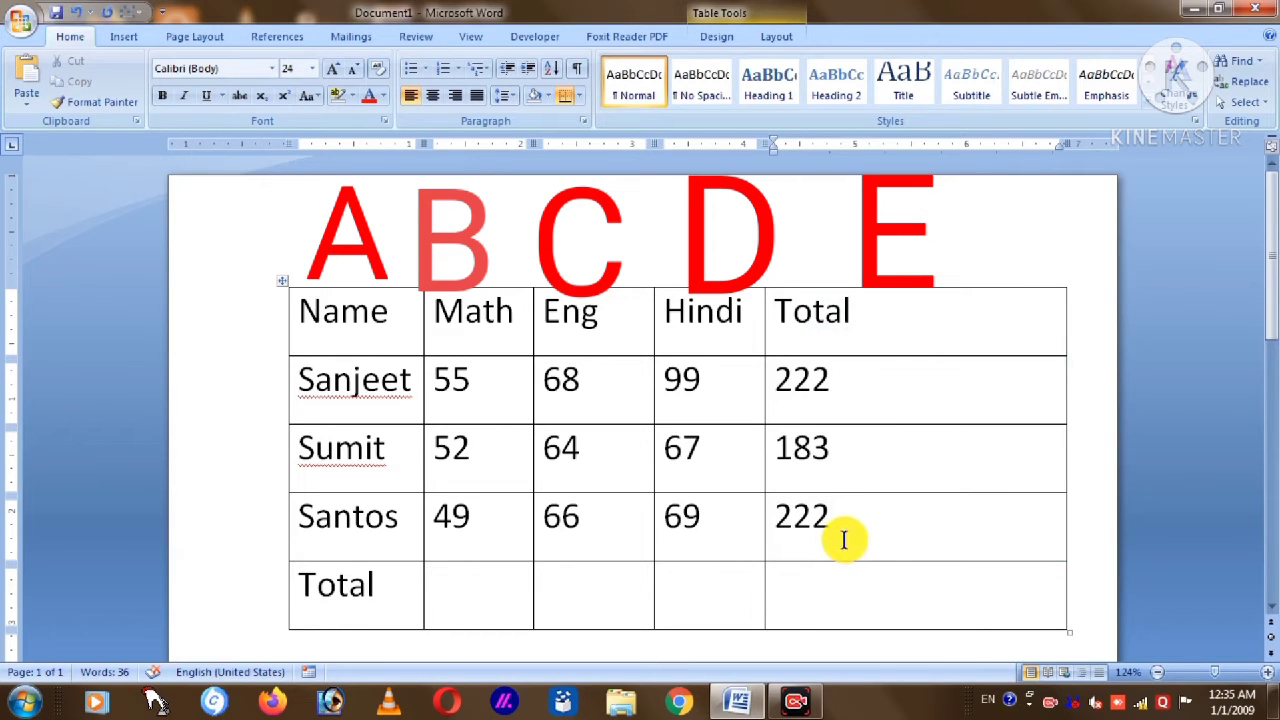
drag(826, 523, 791, 429)
click(843, 505)
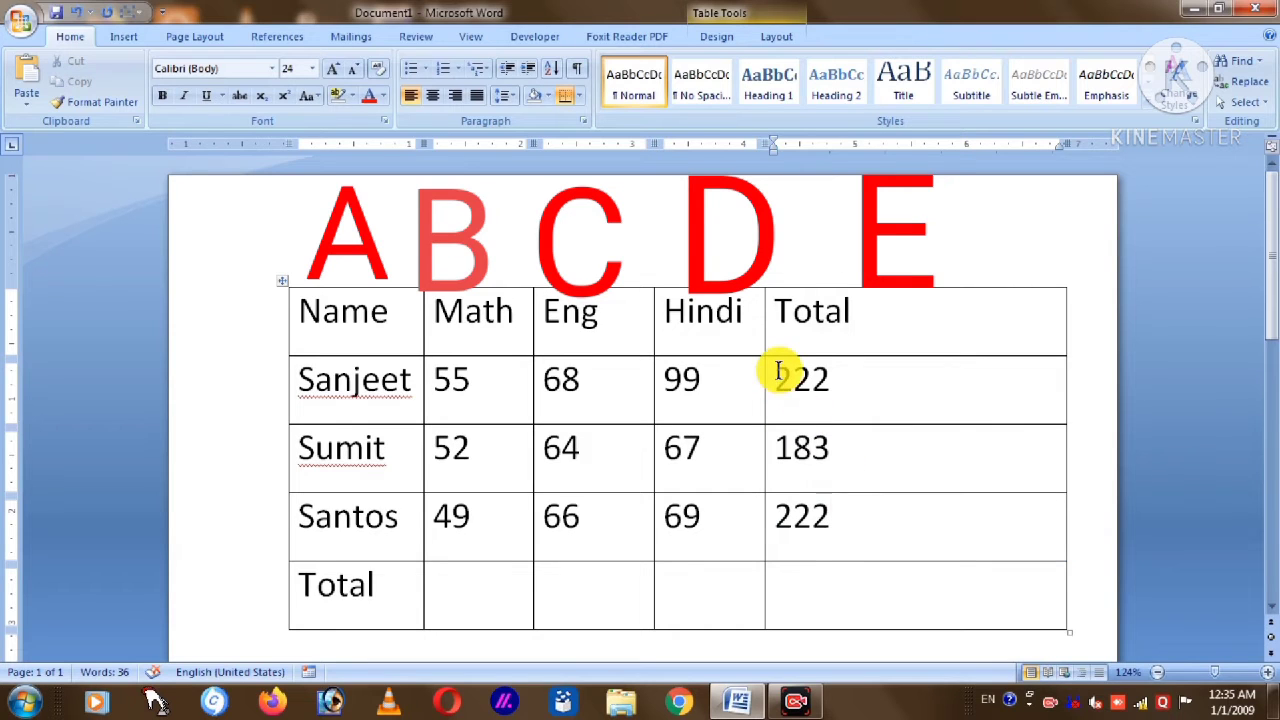
drag(777, 372, 800, 520)
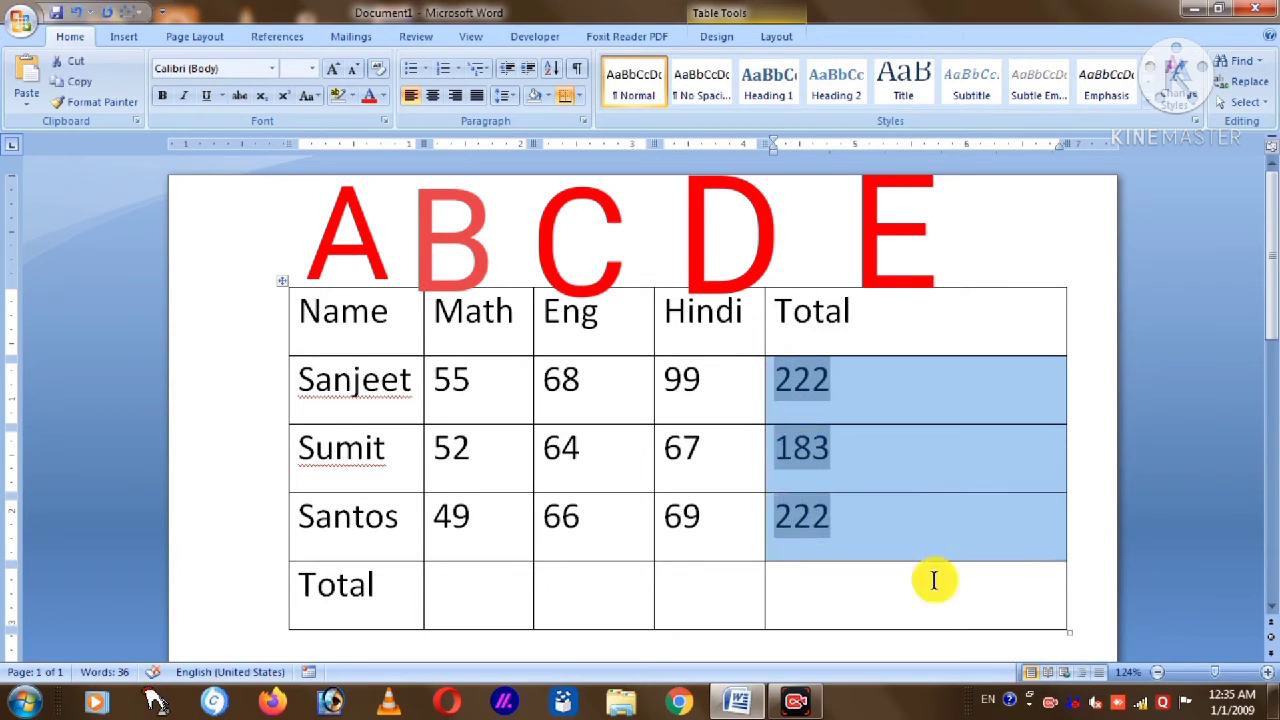
click(890, 585)
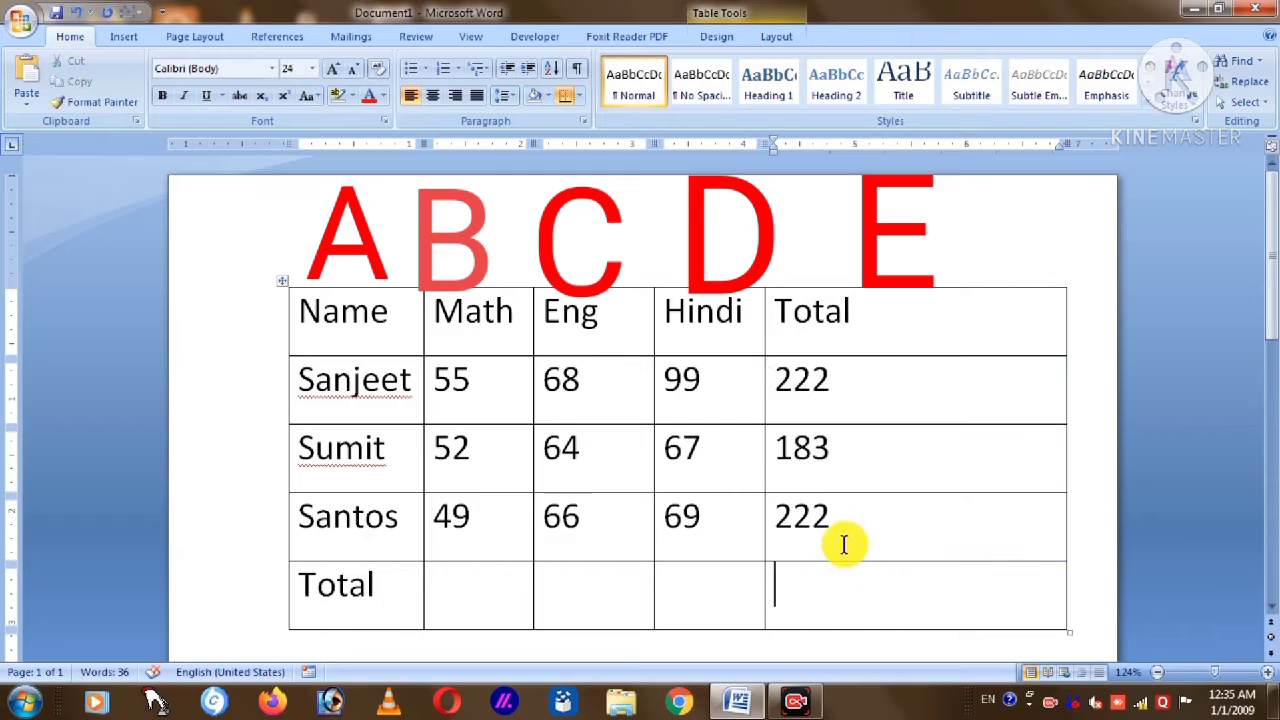
drag(822, 520, 770, 517)
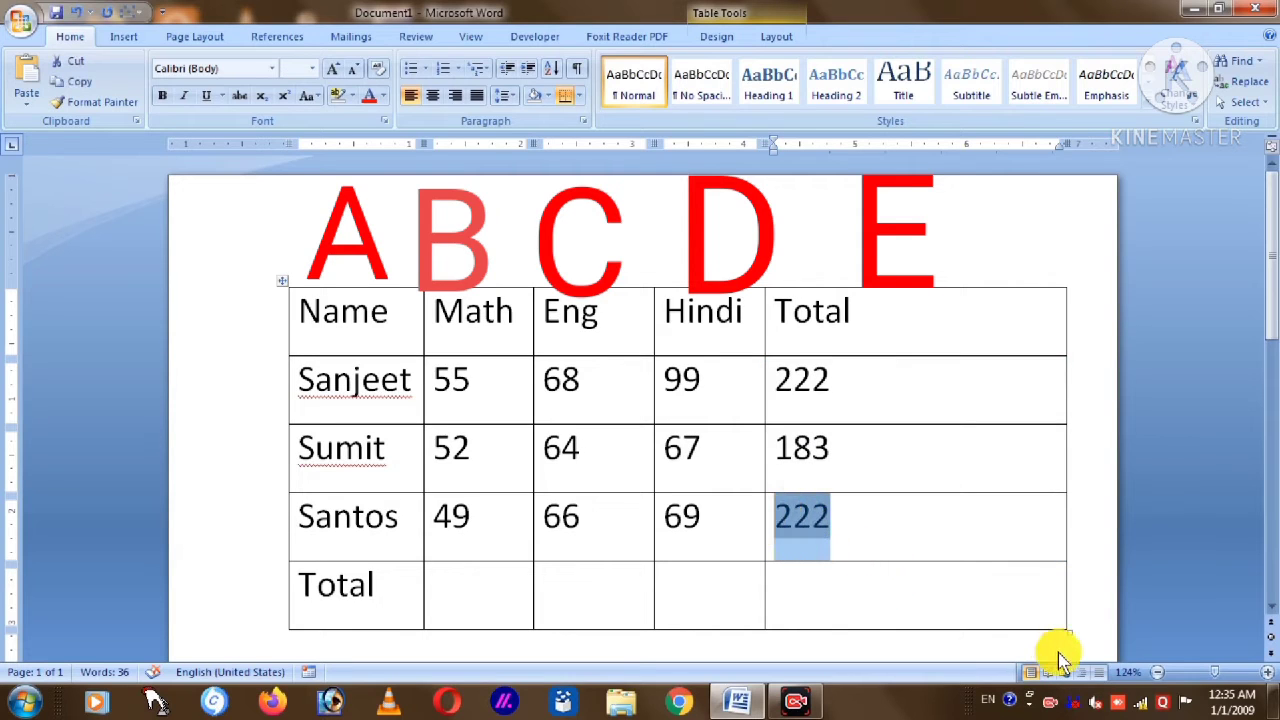
click(1034, 660)
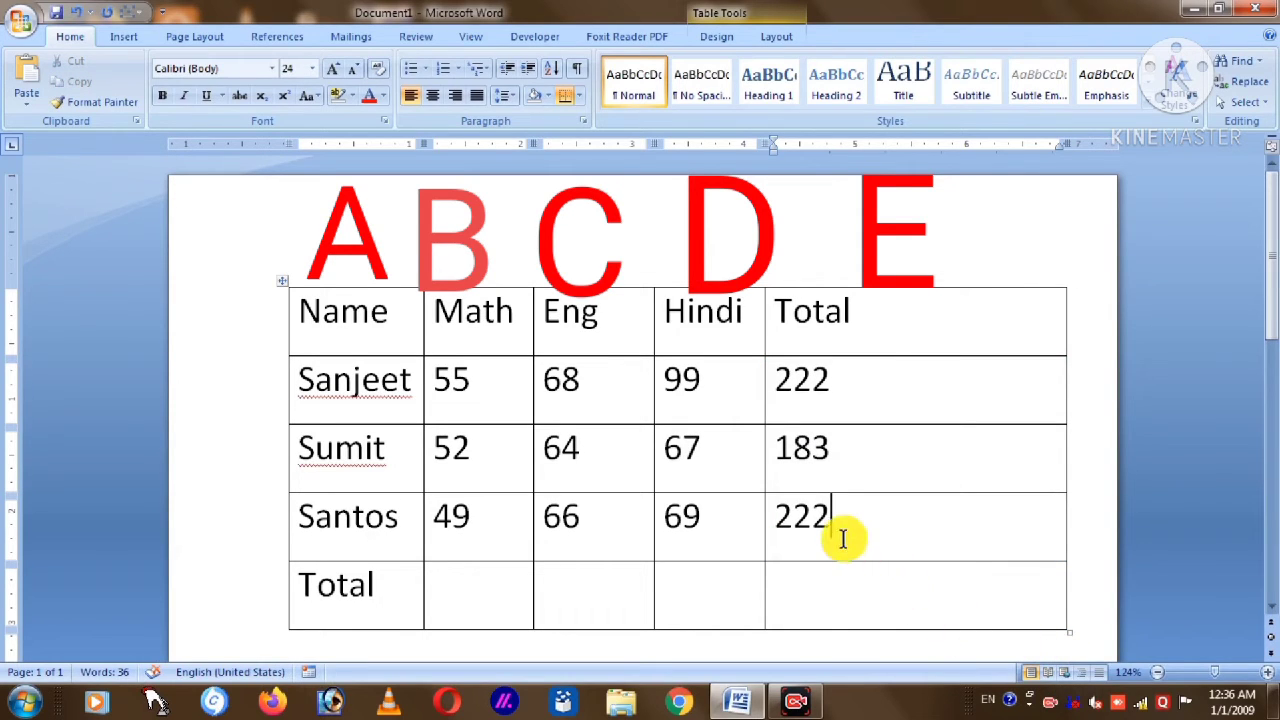
- Select the total values of all three students together and update their fields
drag(838, 520, 786, 515)
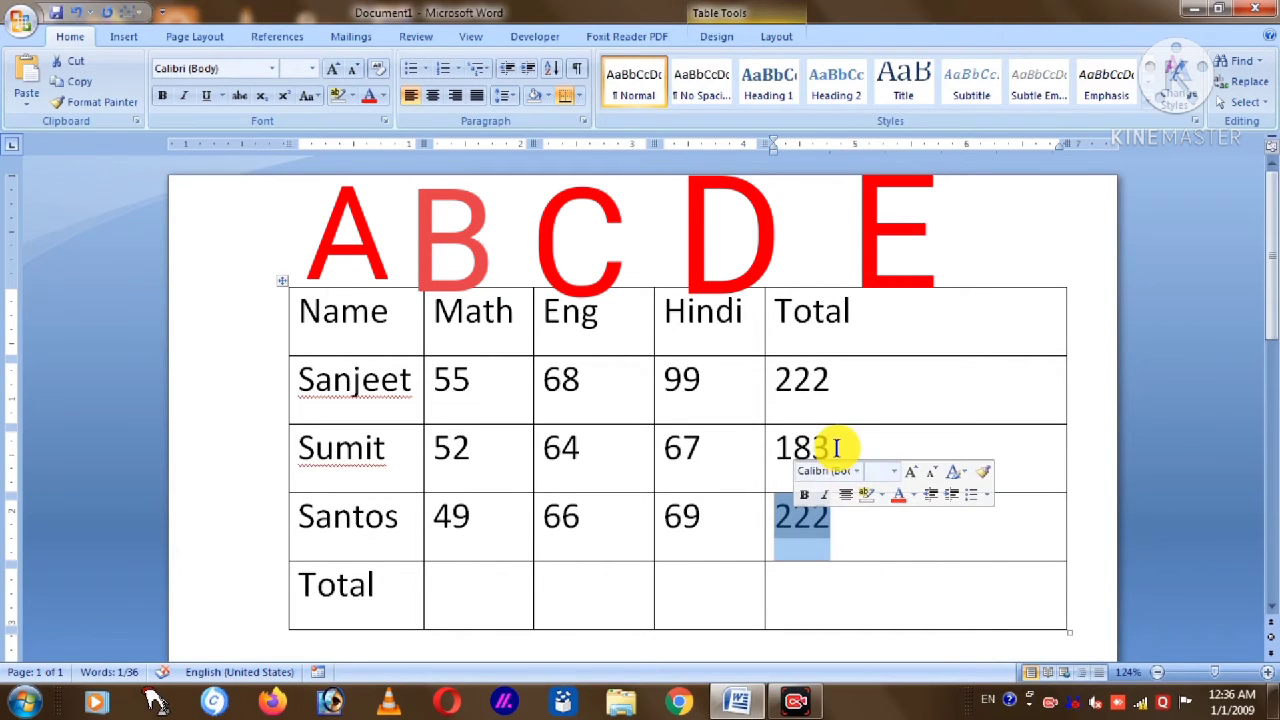
drag(836, 448, 774, 448)
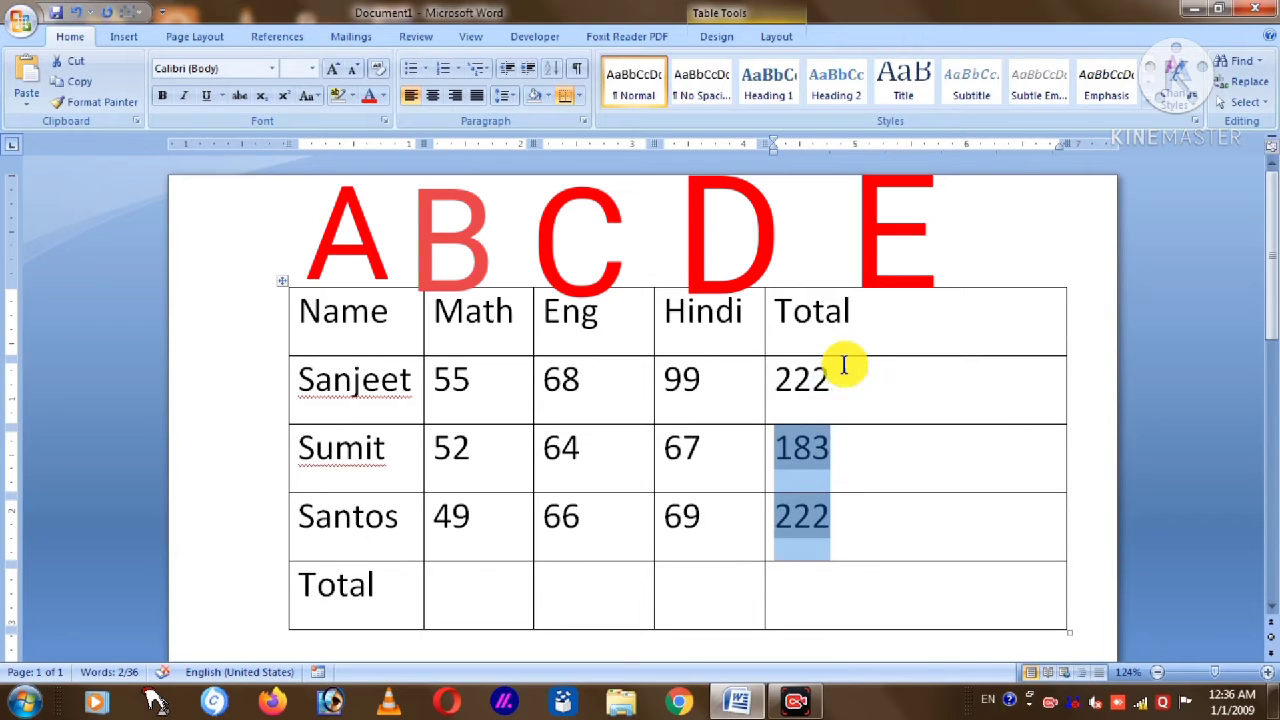
drag(838, 372, 808, 396)
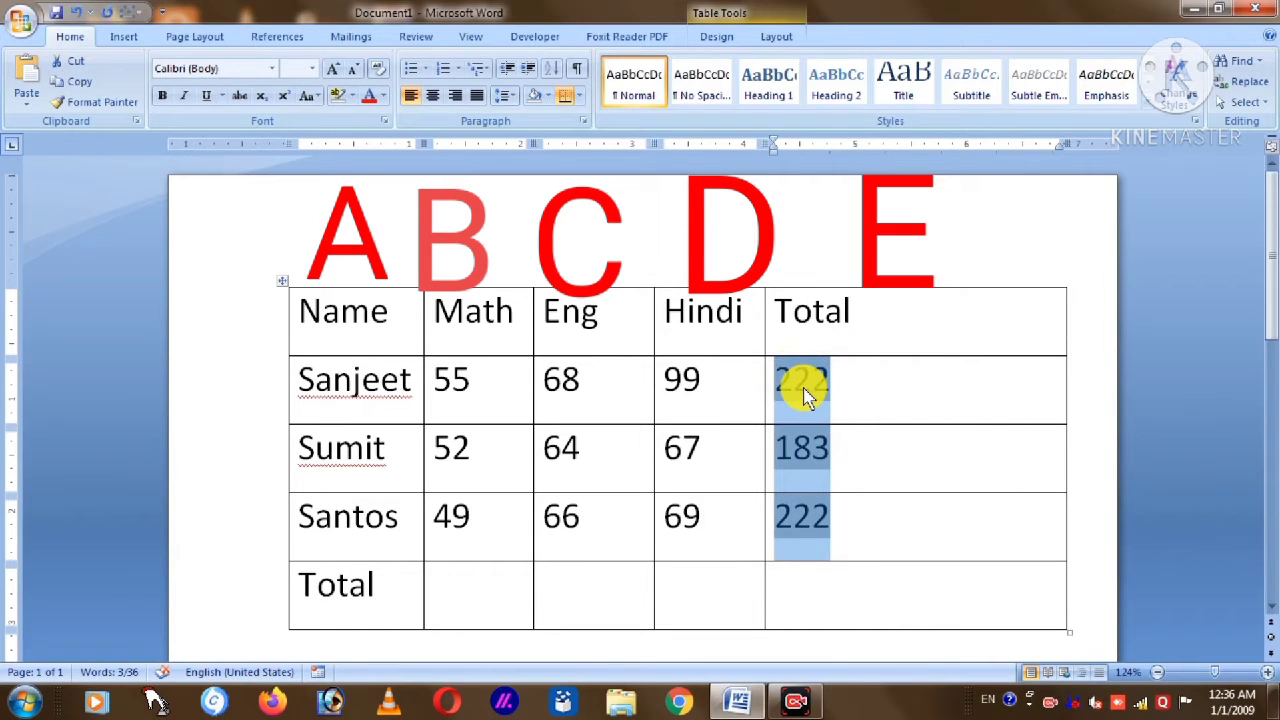
right_click(808, 396)
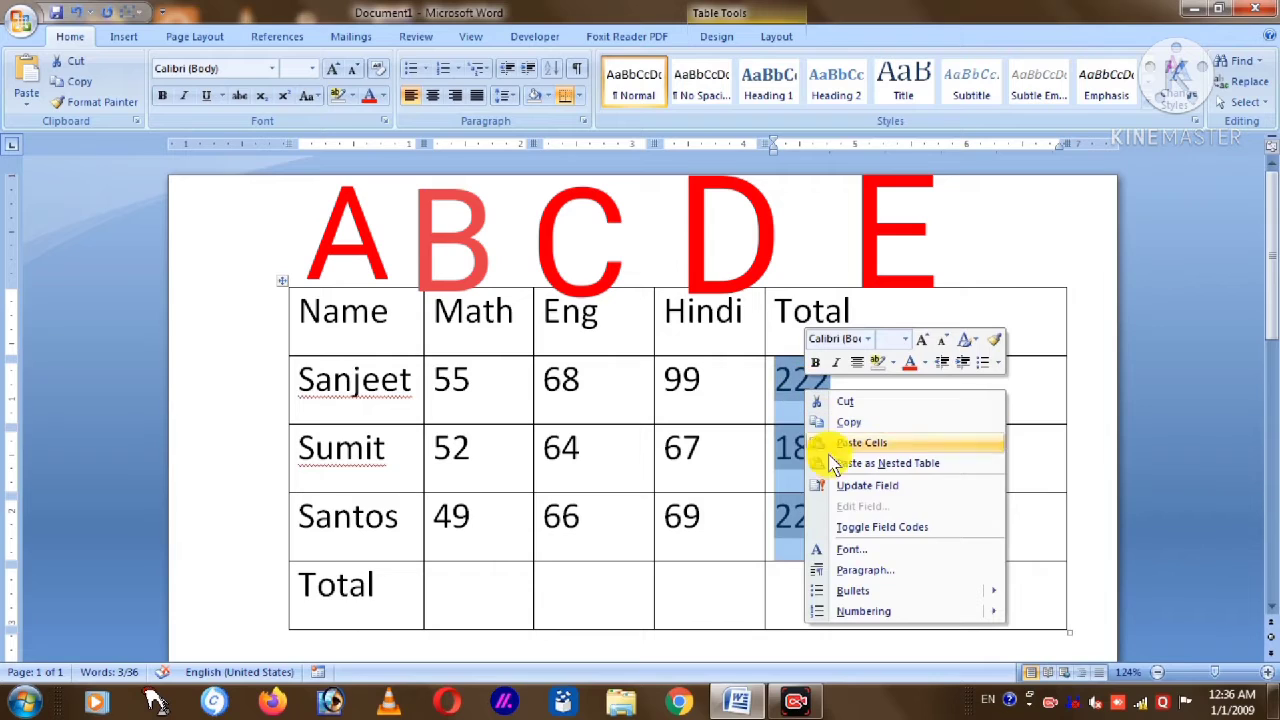
click(841, 488)
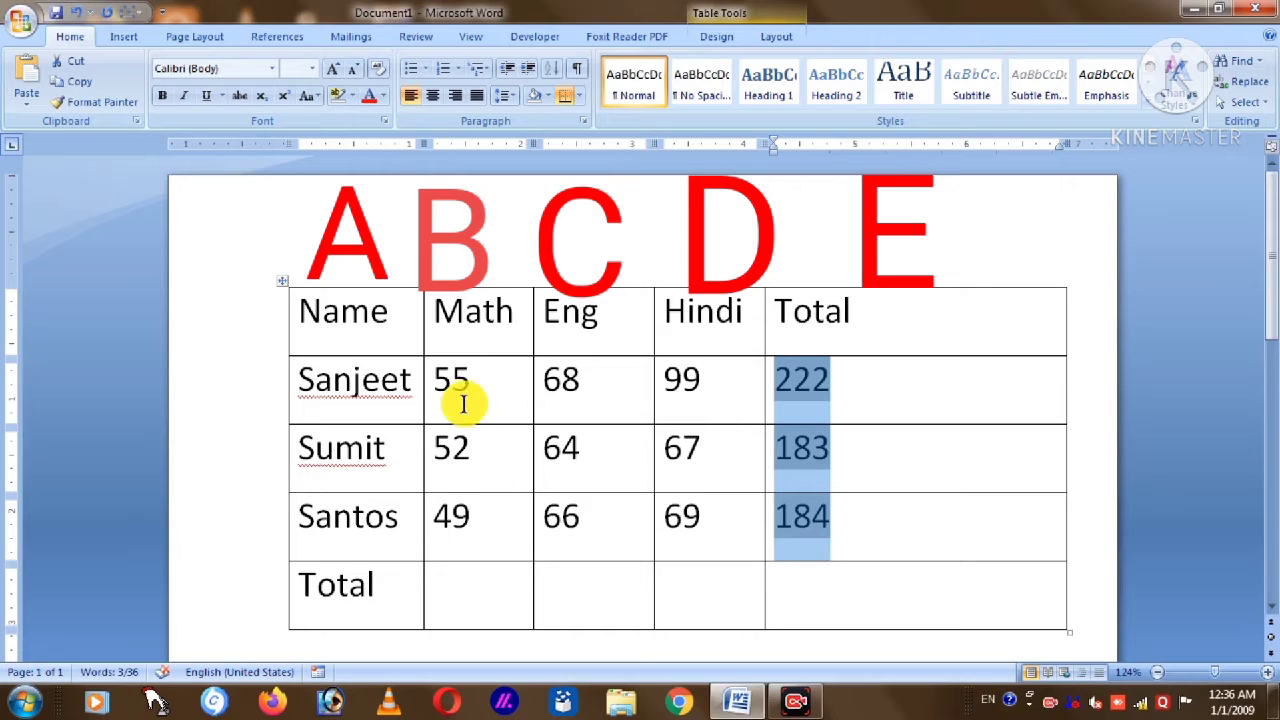
click(603, 504)
drag(603, 504, 609, 601)
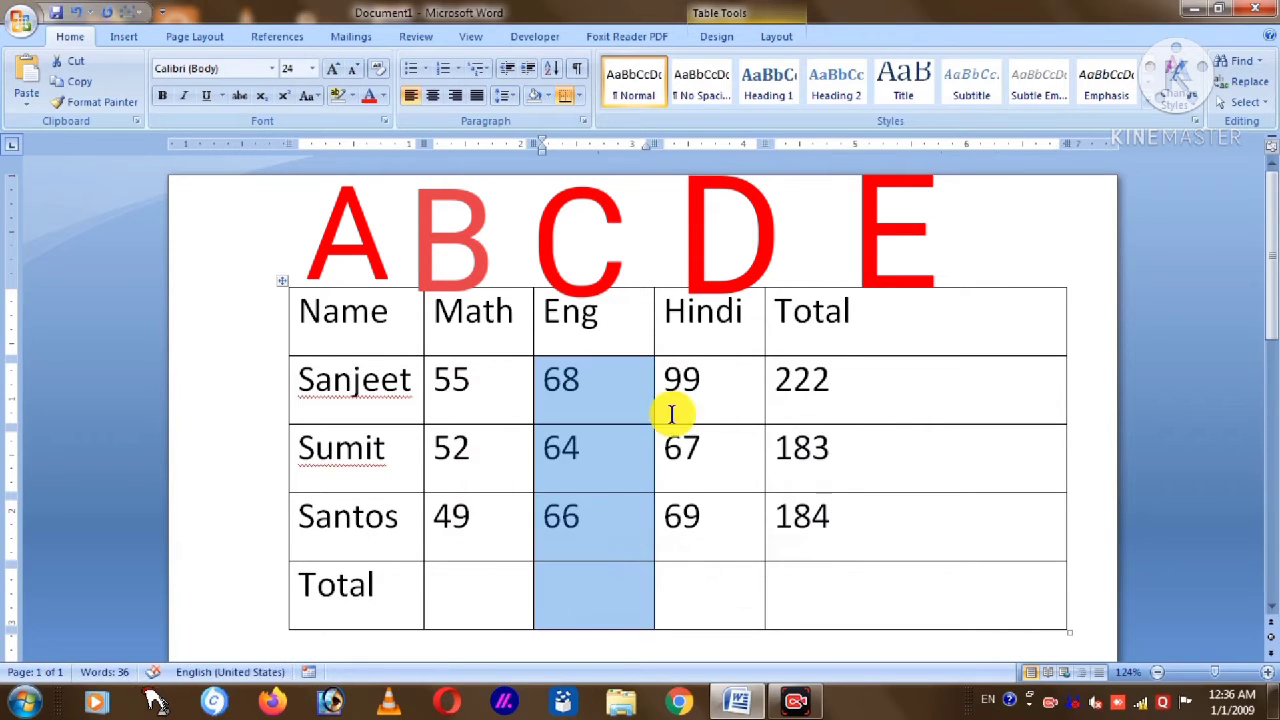
drag(715, 373, 716, 595)
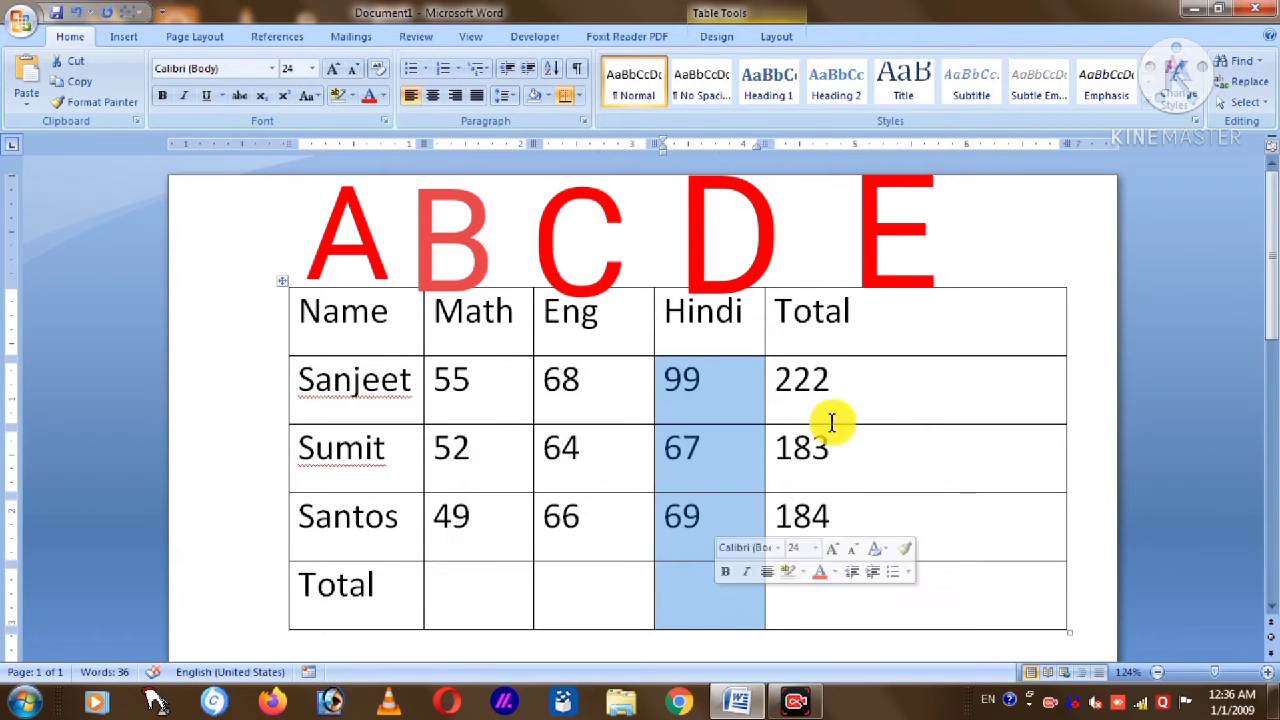
- Insert a field with the formula =sum(above) in the Total row's Math cell and update it to total the Math marks
click(480, 594)
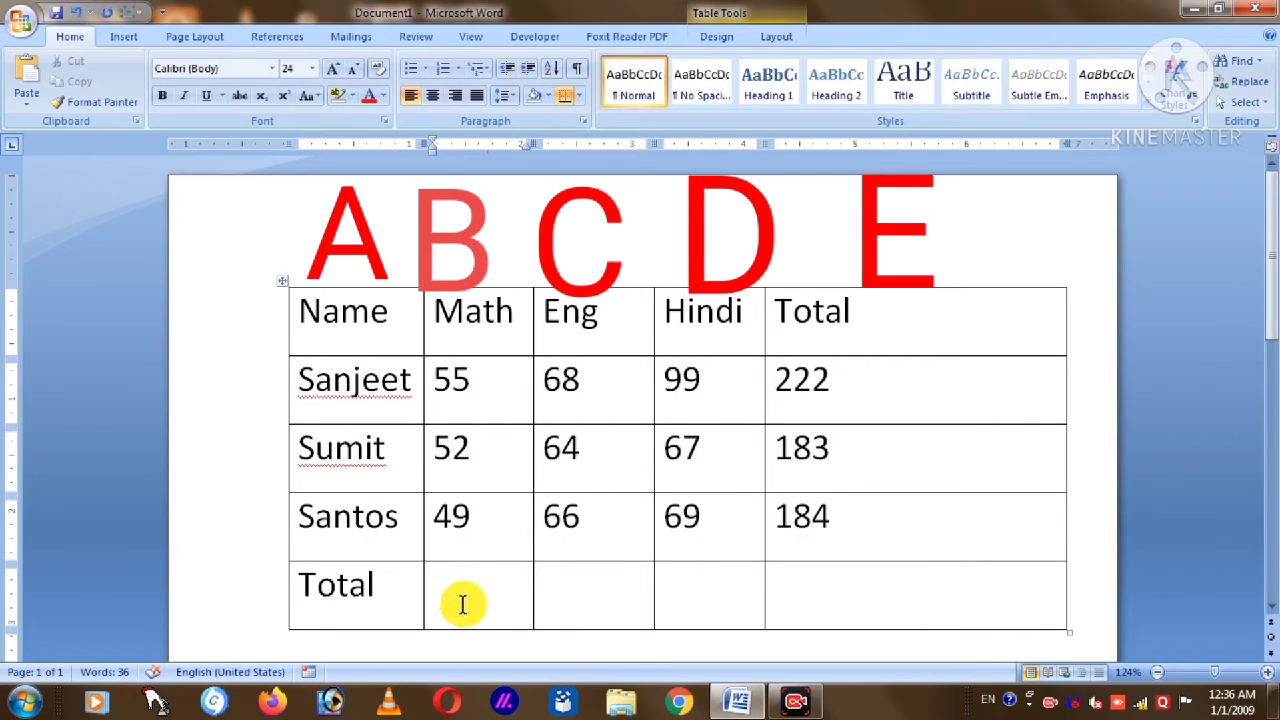
key(ctrl+F9)
text(=sum)
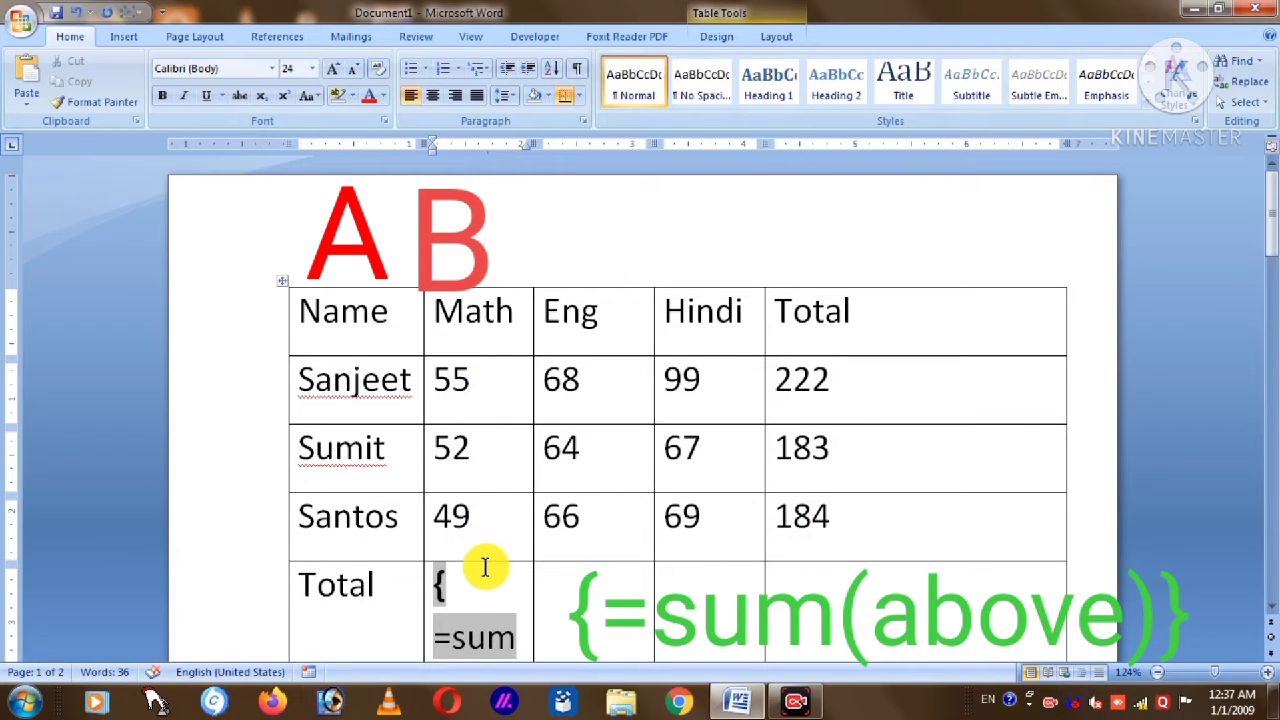
scroll(490, 568, down, 1)
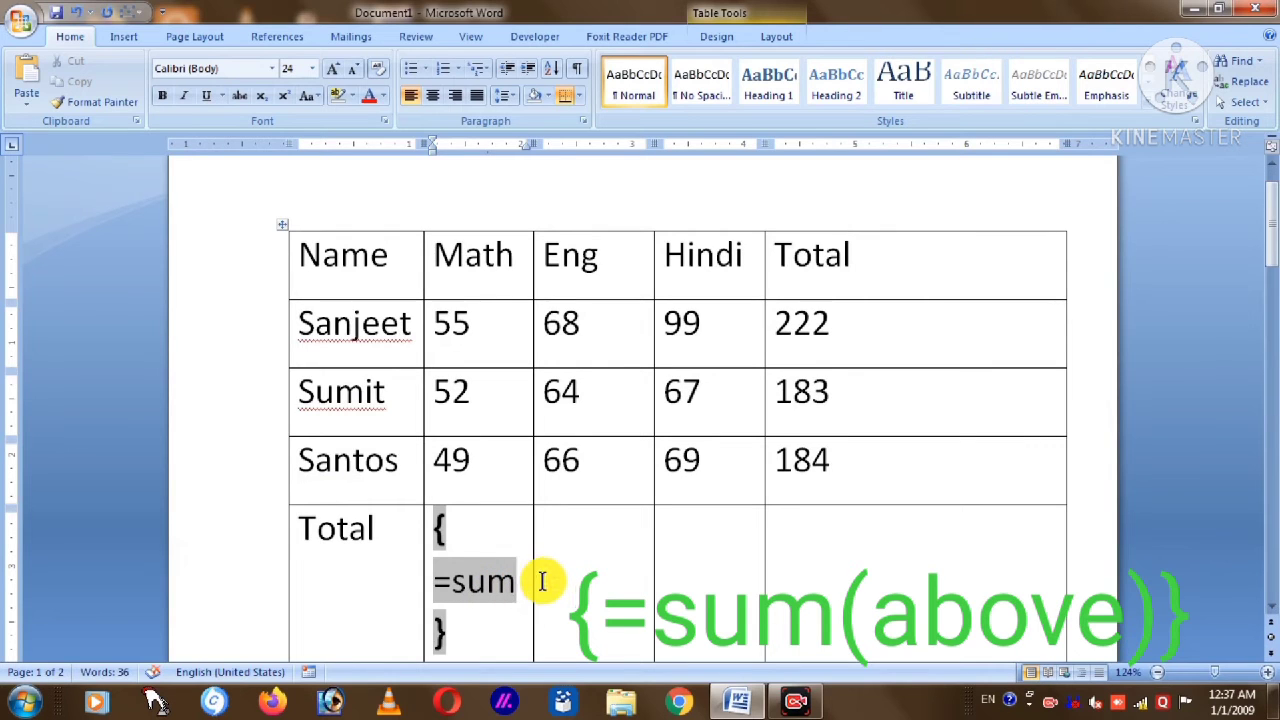
text((ab)
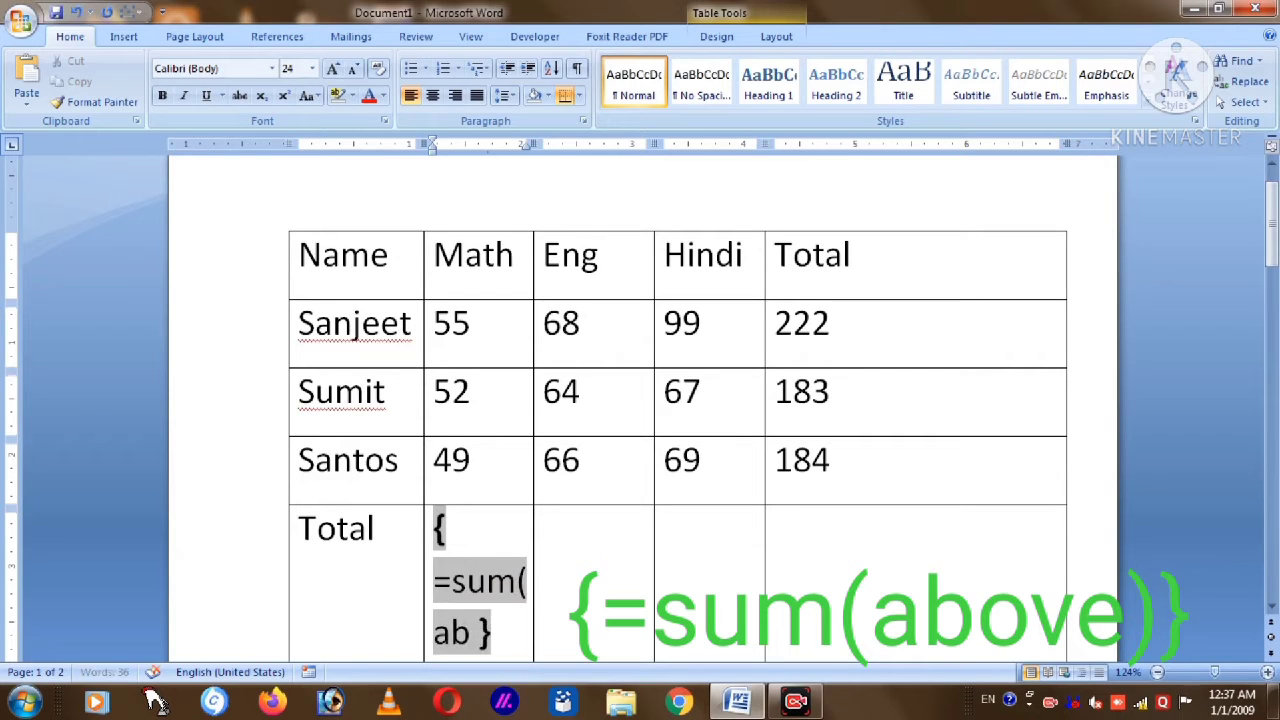
text(ove)
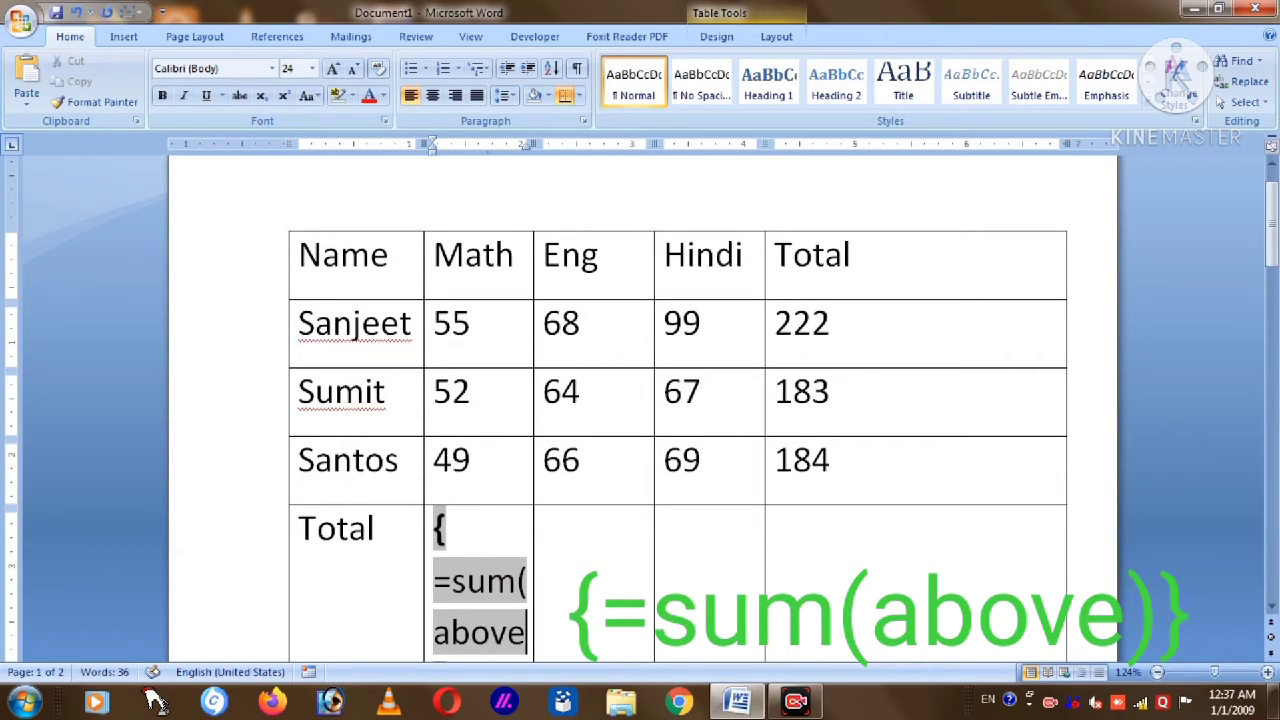
text())
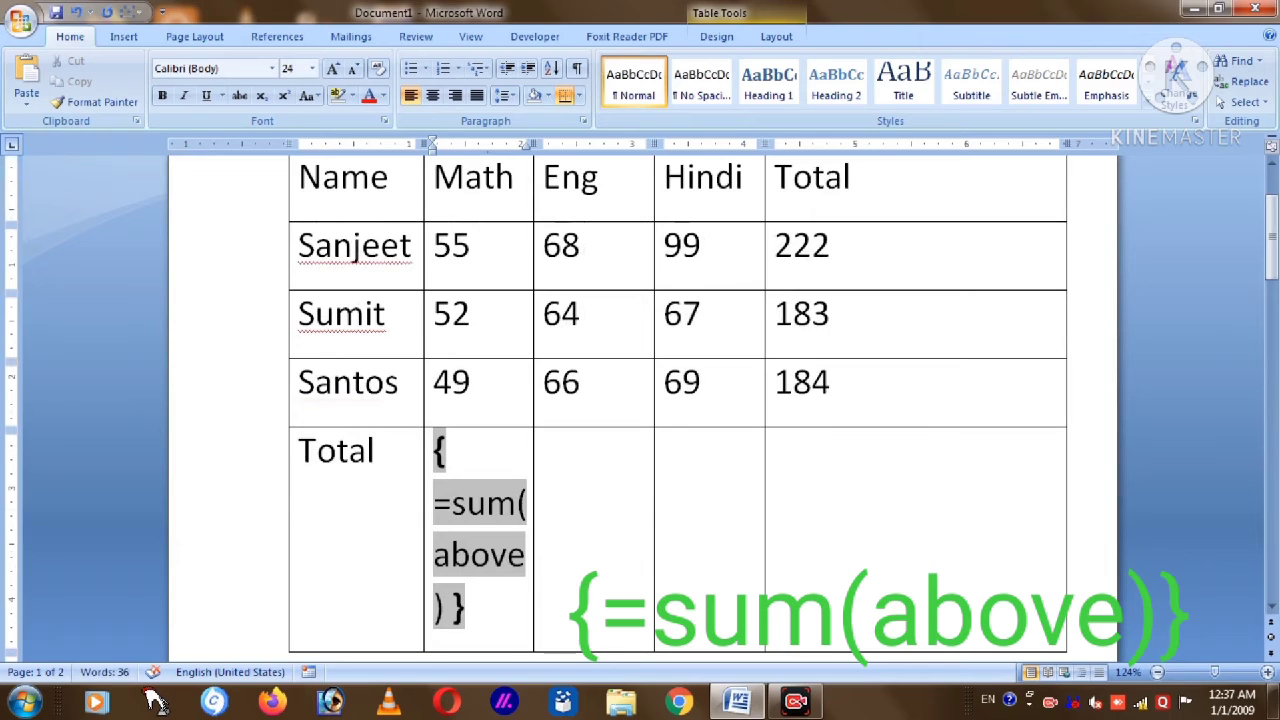
key(F9)
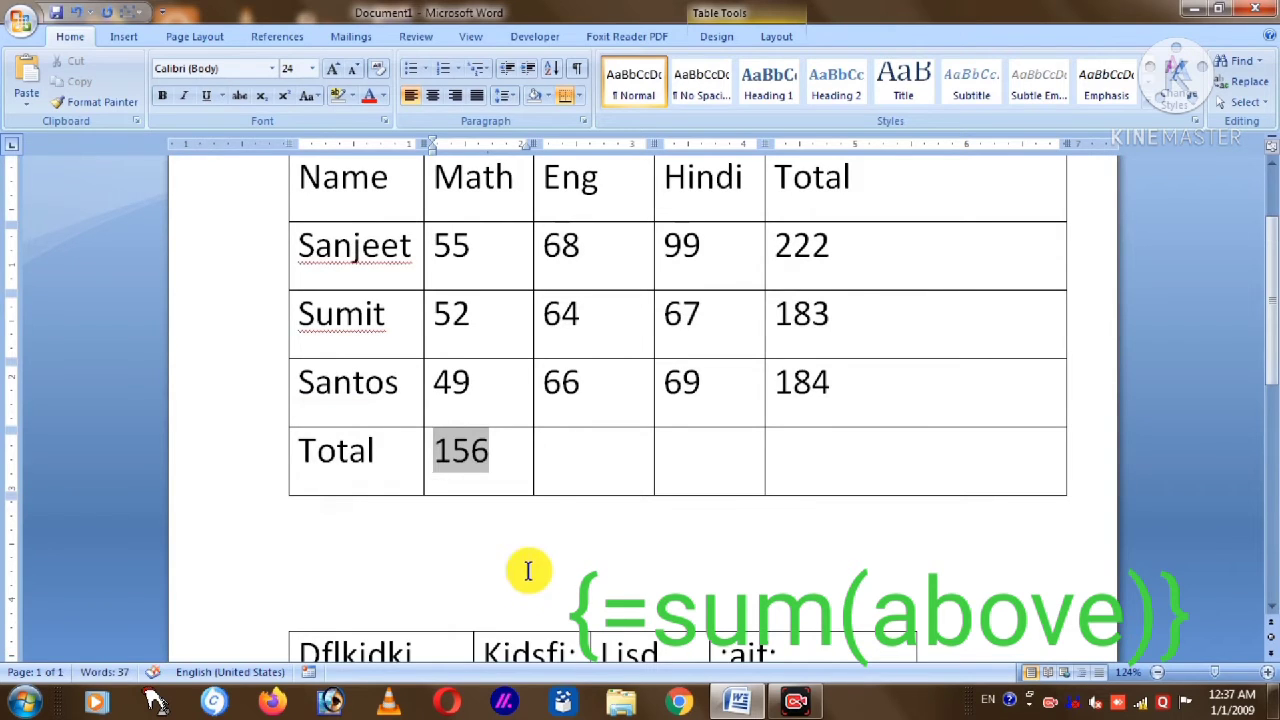
- Copy the Total row's Math sum field and paste it into the Eng and Hindi cells of the same row
drag(507, 457, 429, 450)
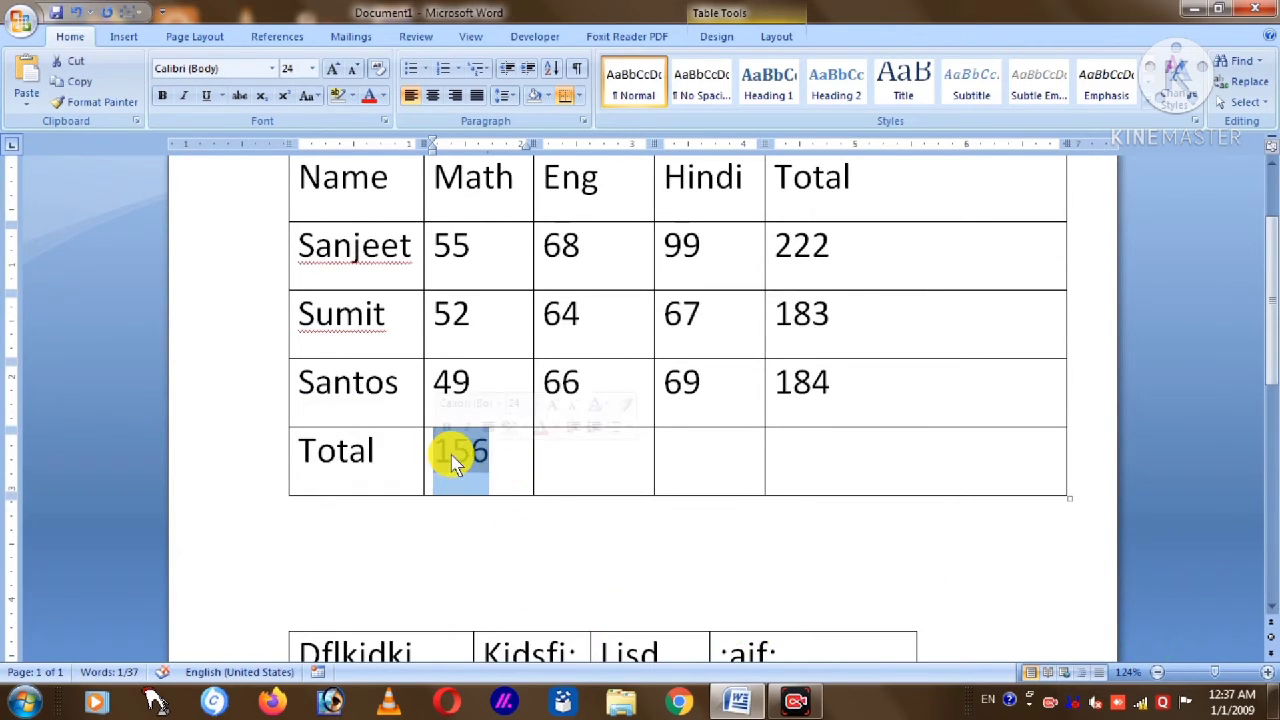
right_click(450, 451)
click(580, 443)
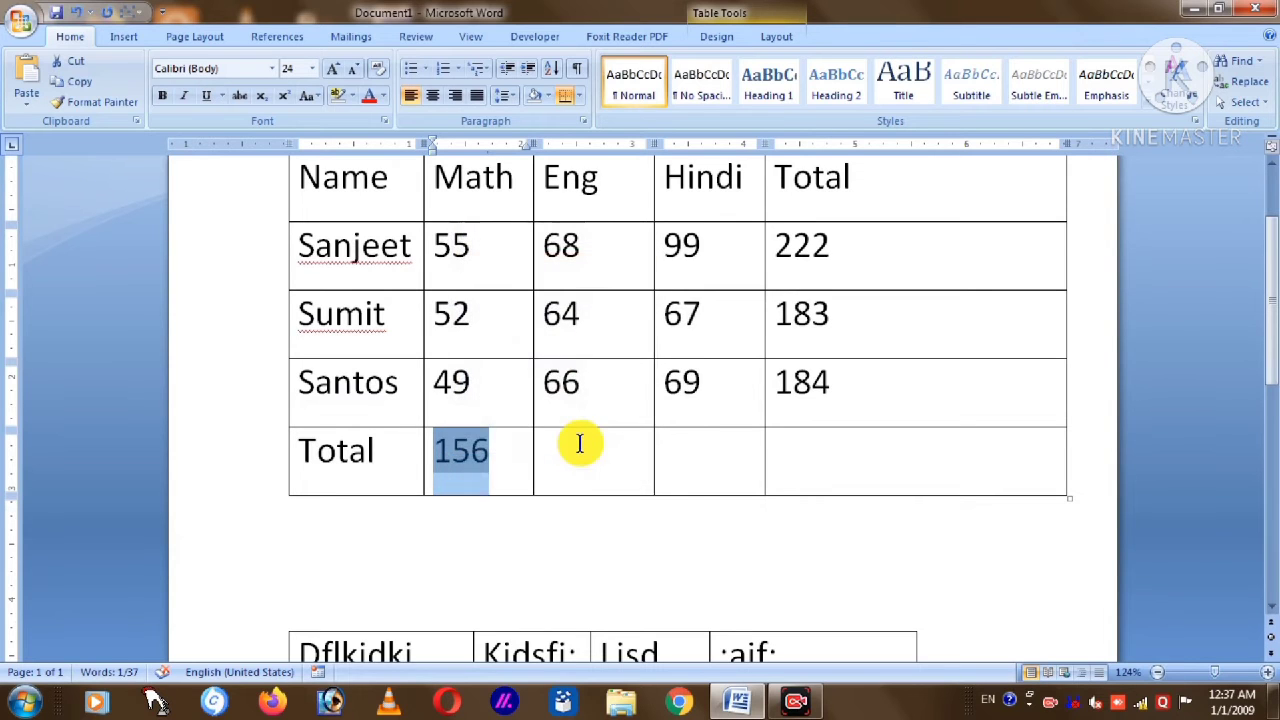
right_click(580, 443)
click(625, 133)
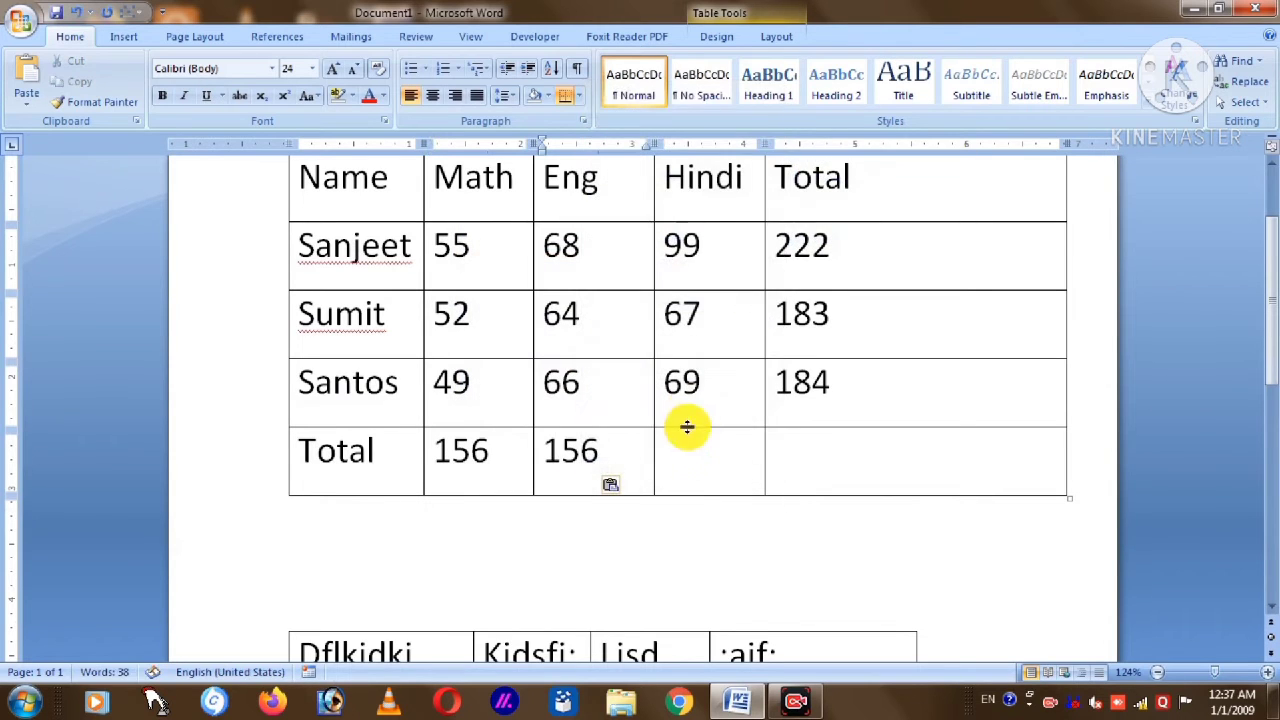
click(680, 451)
right_click(681, 452)
click(727, 148)
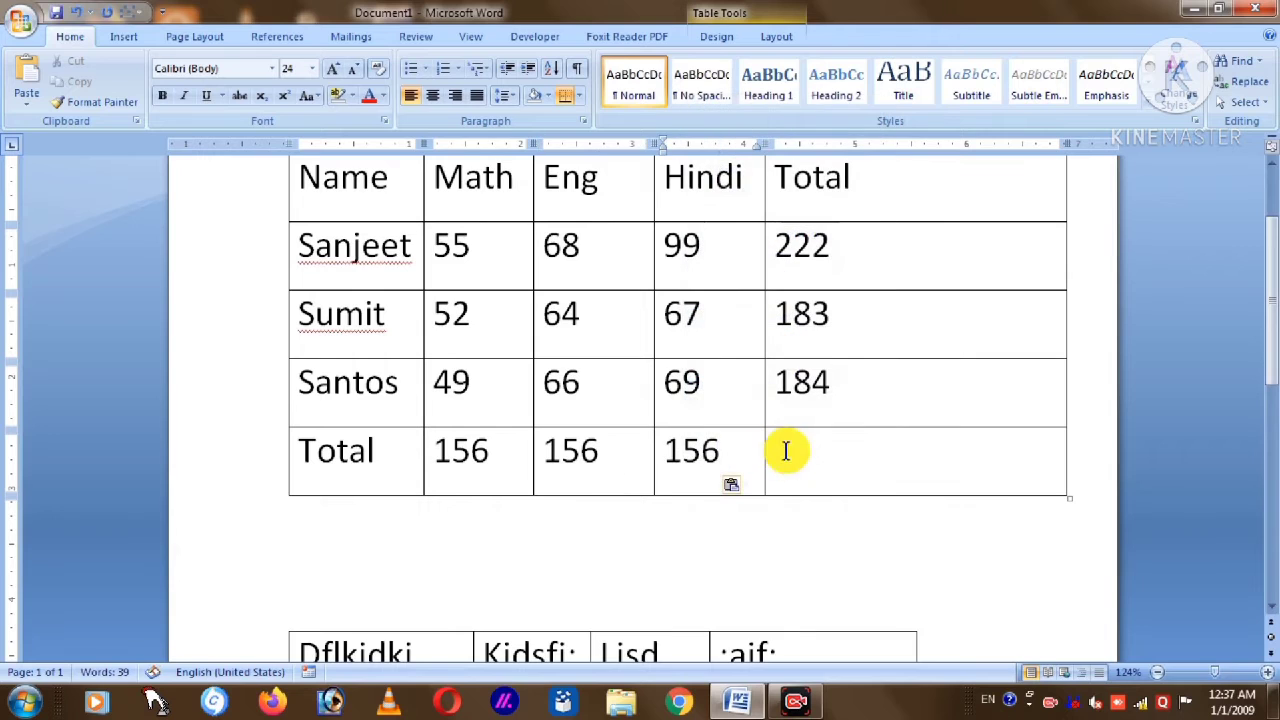
click(800, 448)
right_click(800, 448)
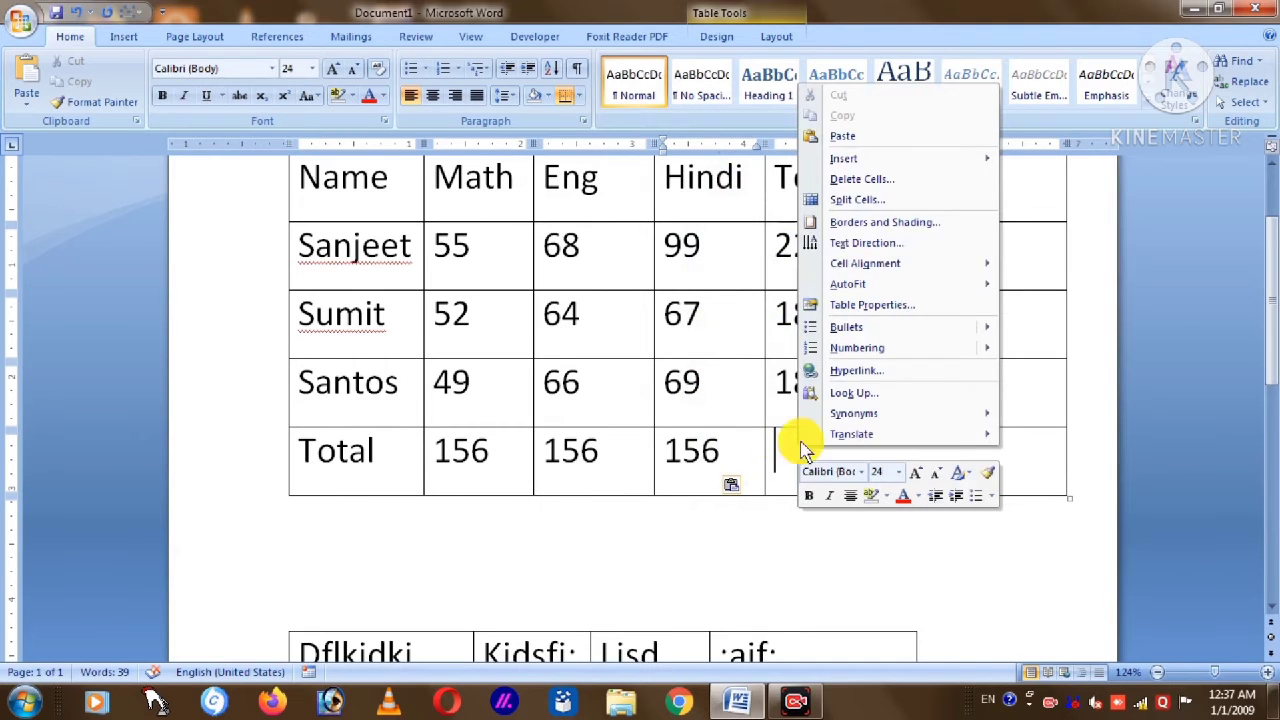
click(838, 136)
drag(848, 447, 771, 446)
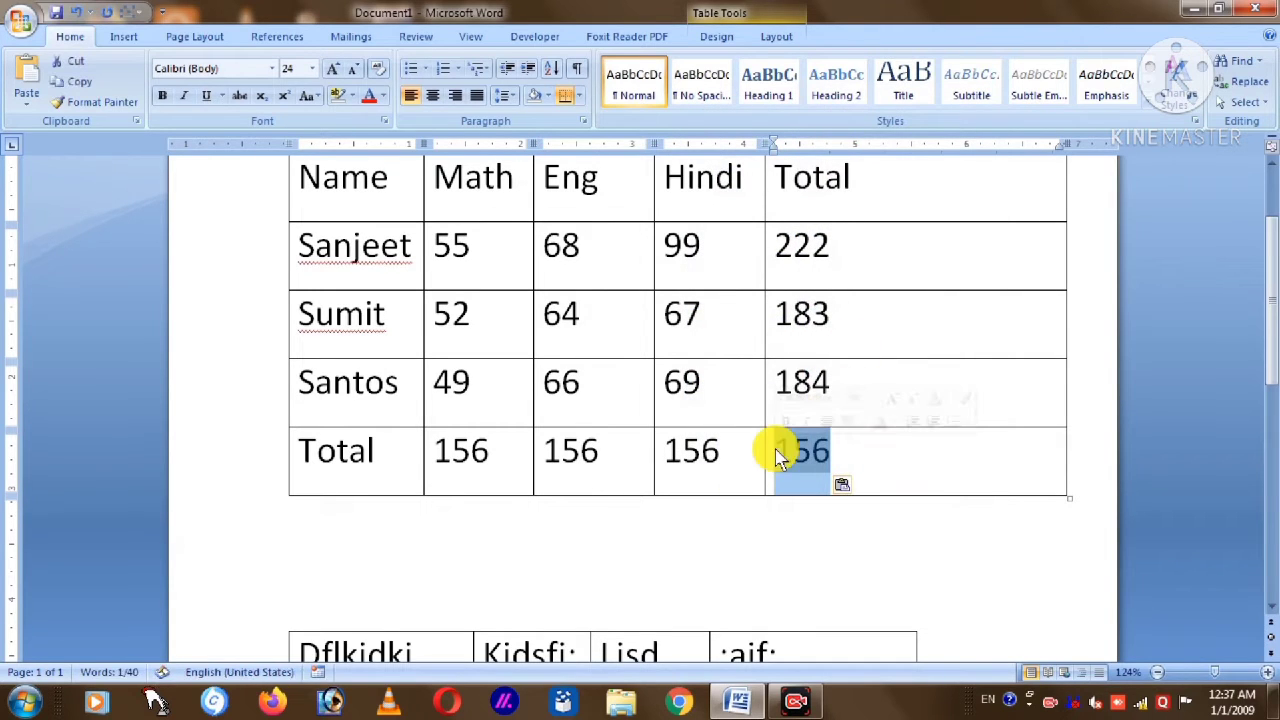
key(Delete)
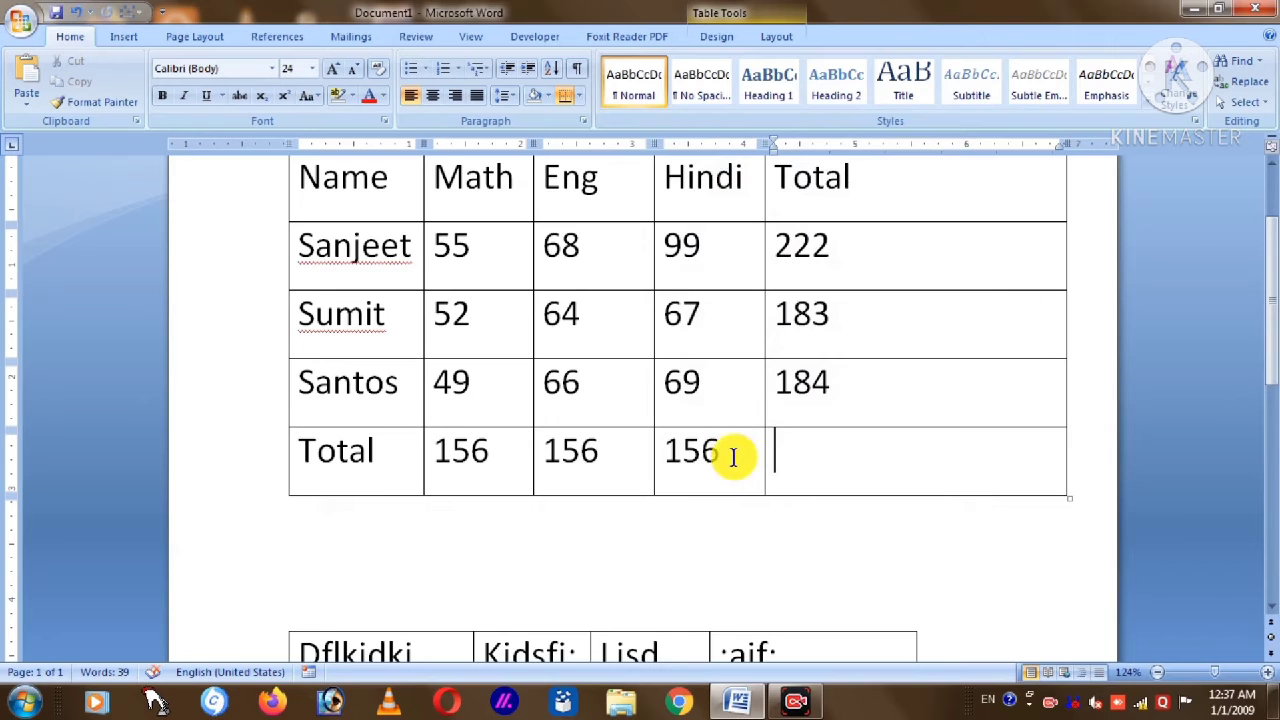
- Select the Math, Eng and Hindi sums in the Total row together and update their fields
drag(726, 449, 455, 462)
right_click(460, 458)
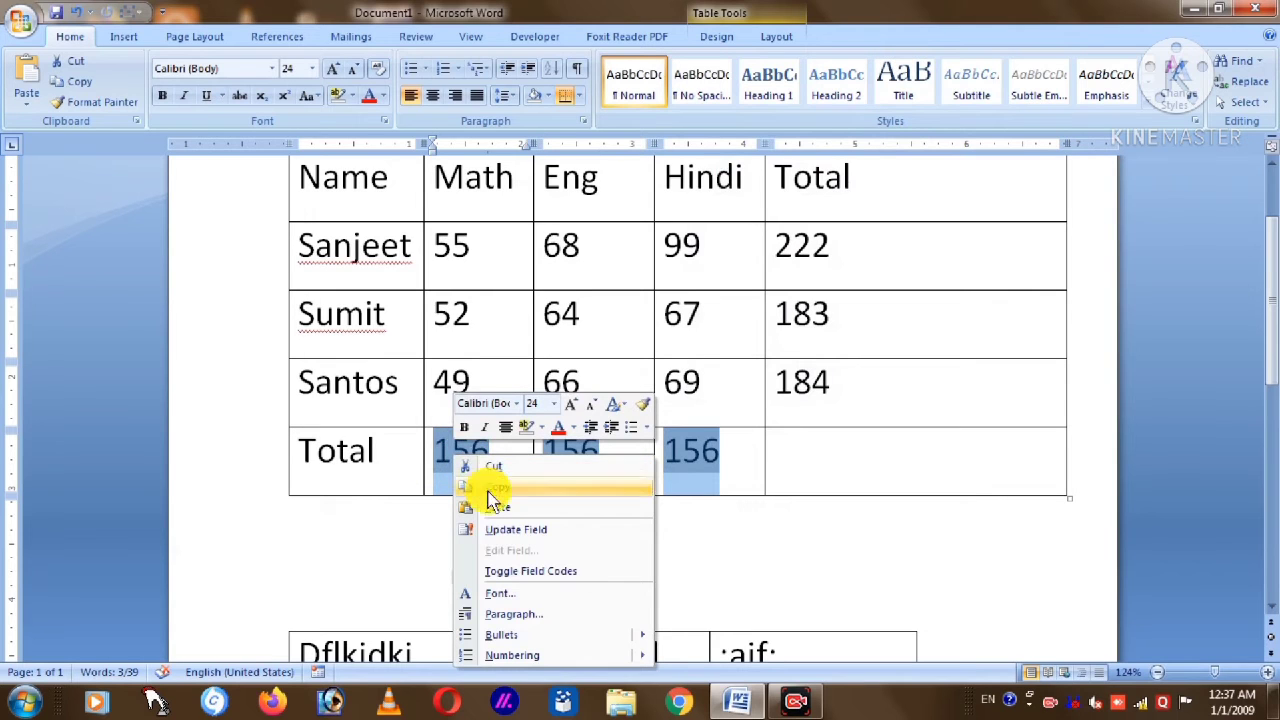
click(500, 529)
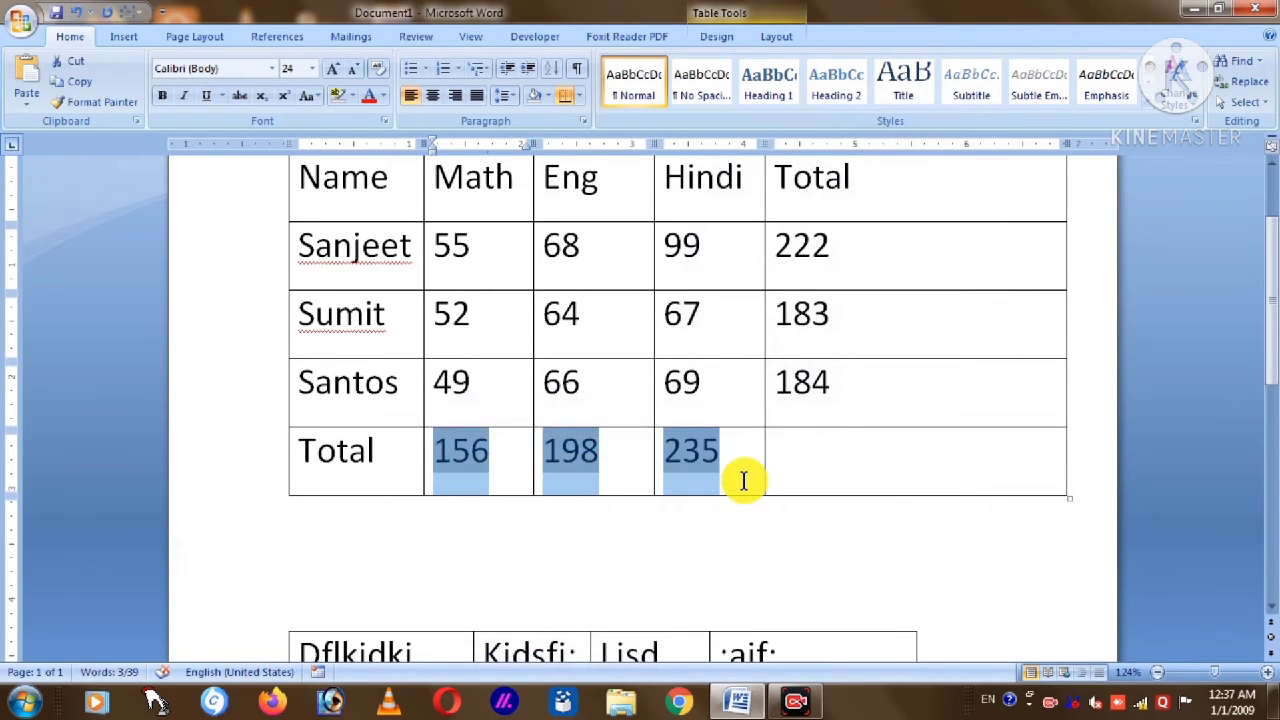
click(843, 455)
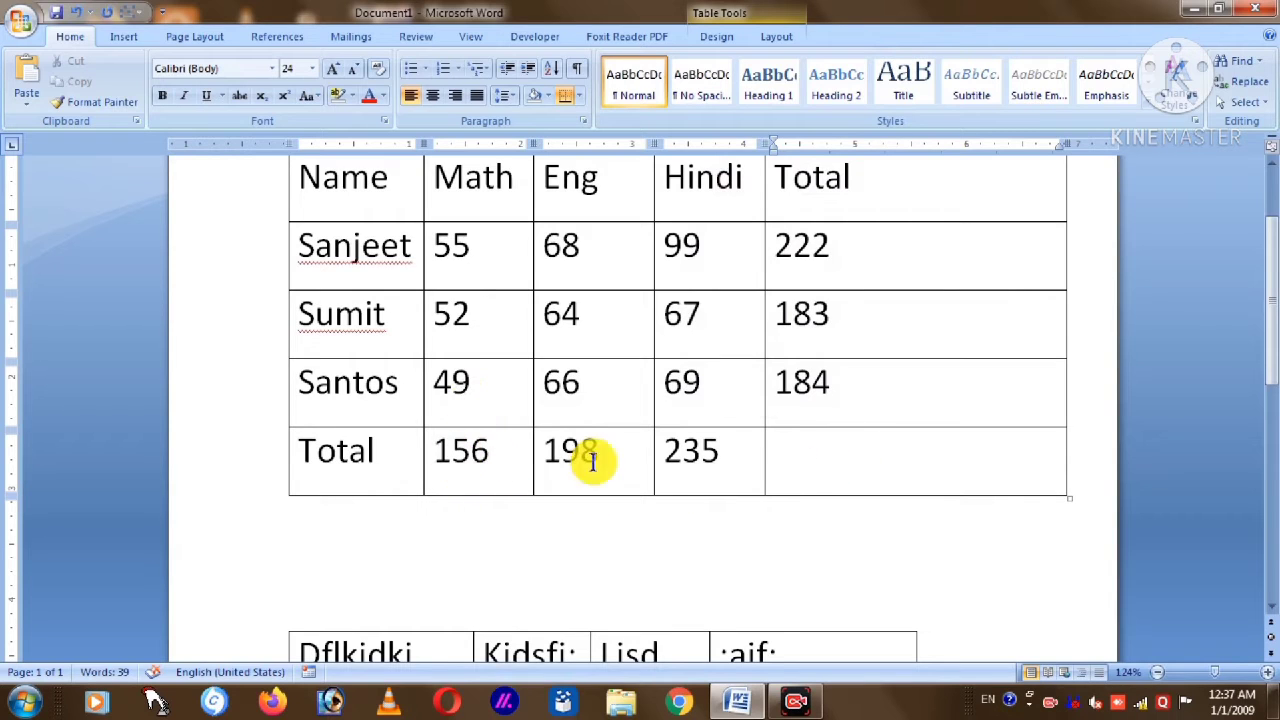
click(659, 457)
drag(440, 462, 491, 457)
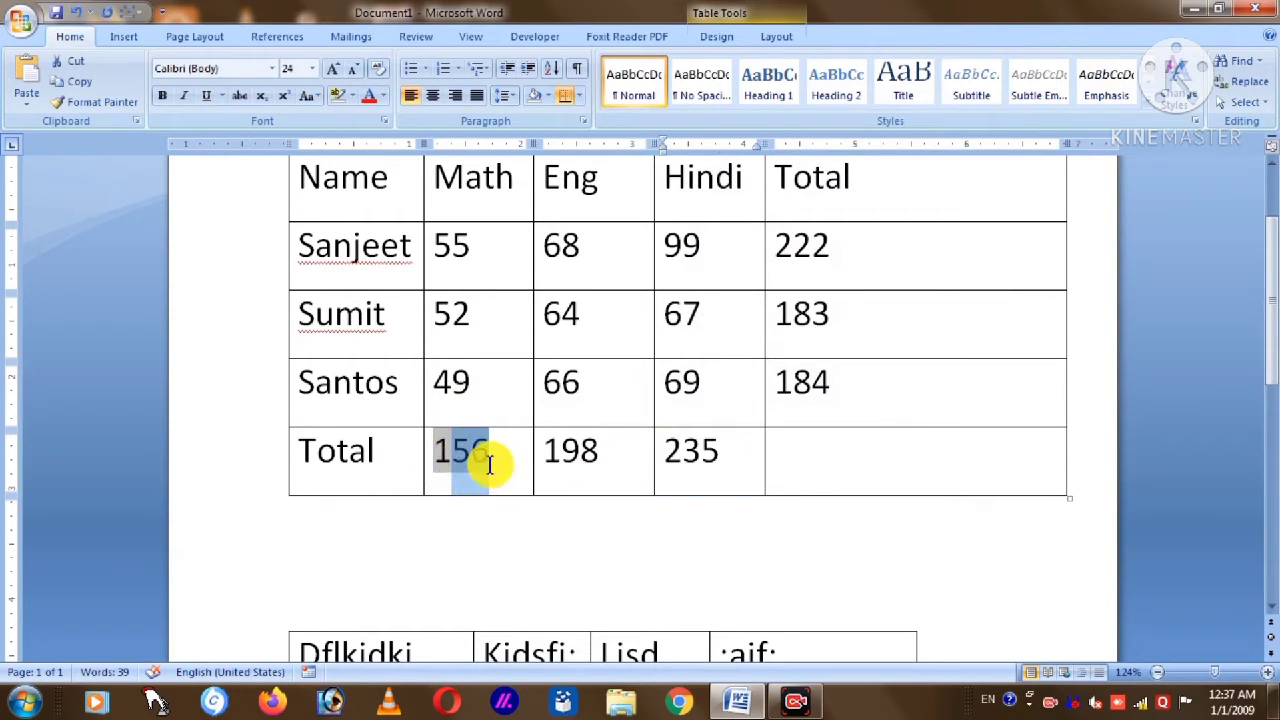
- Insert a field with the formula =b5+d5 in the last cell of the Total row and update it
click(805, 463)
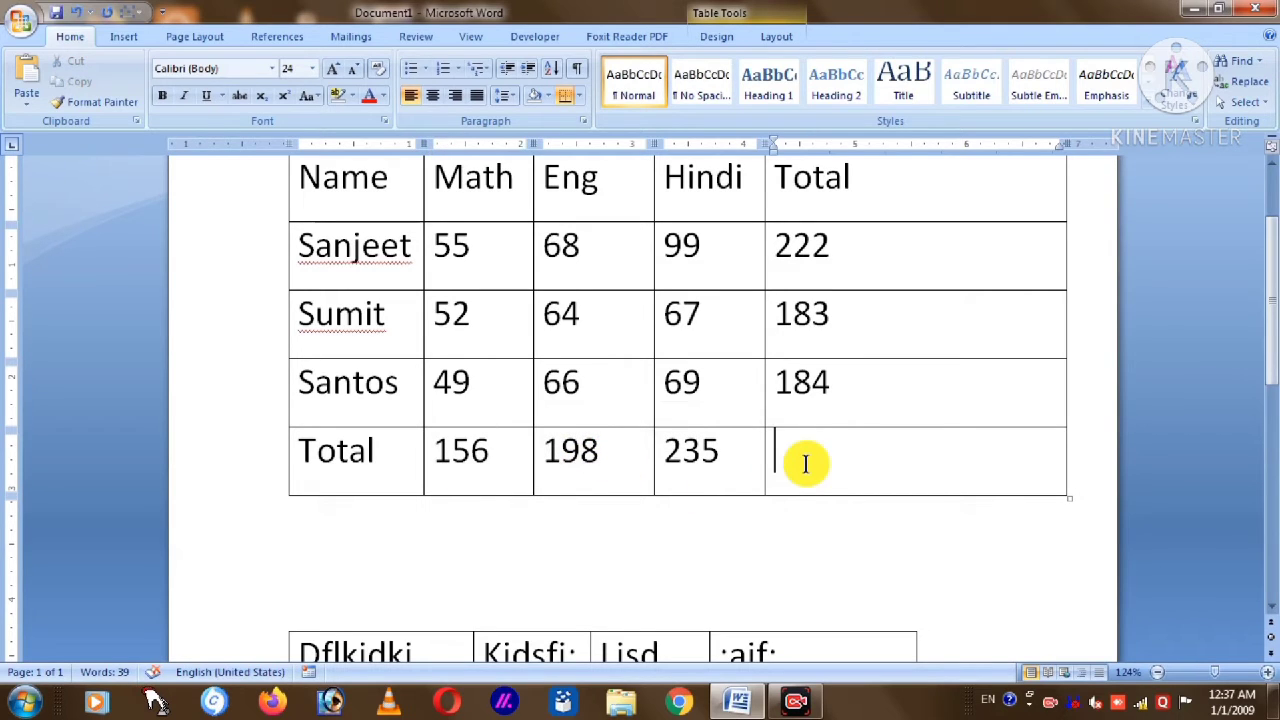
key(ctrl+F9)
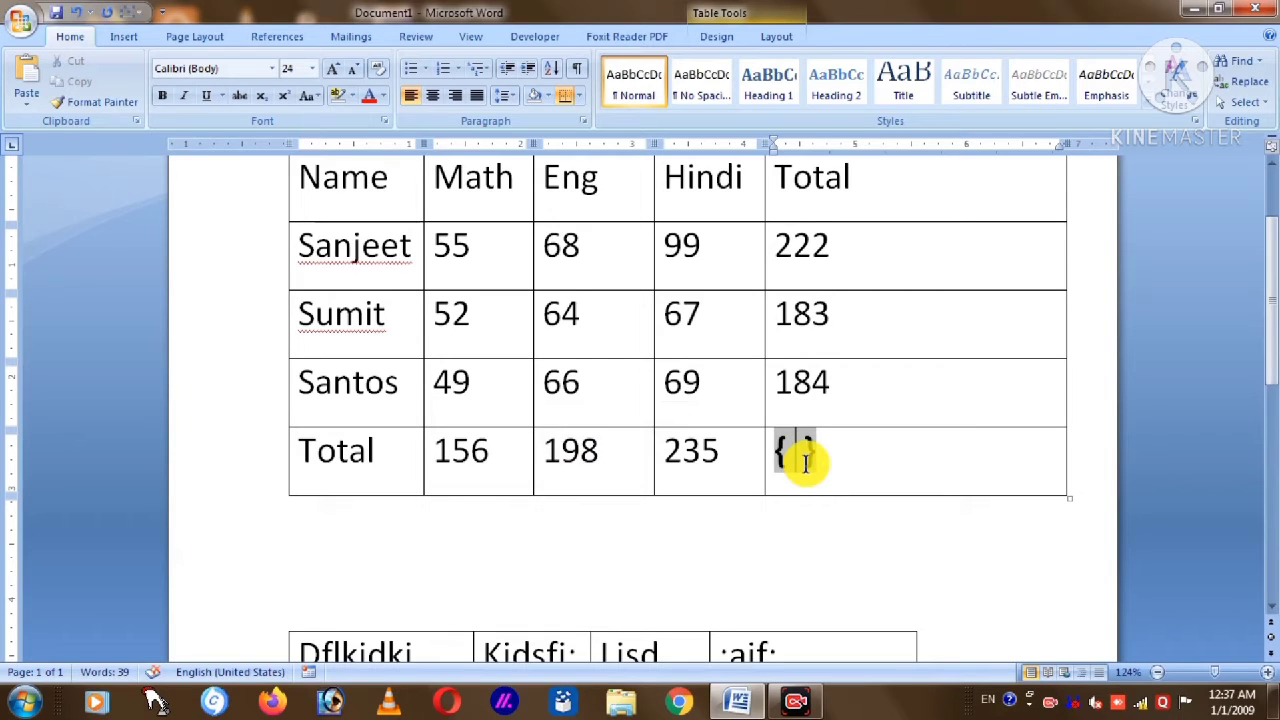
text(= )
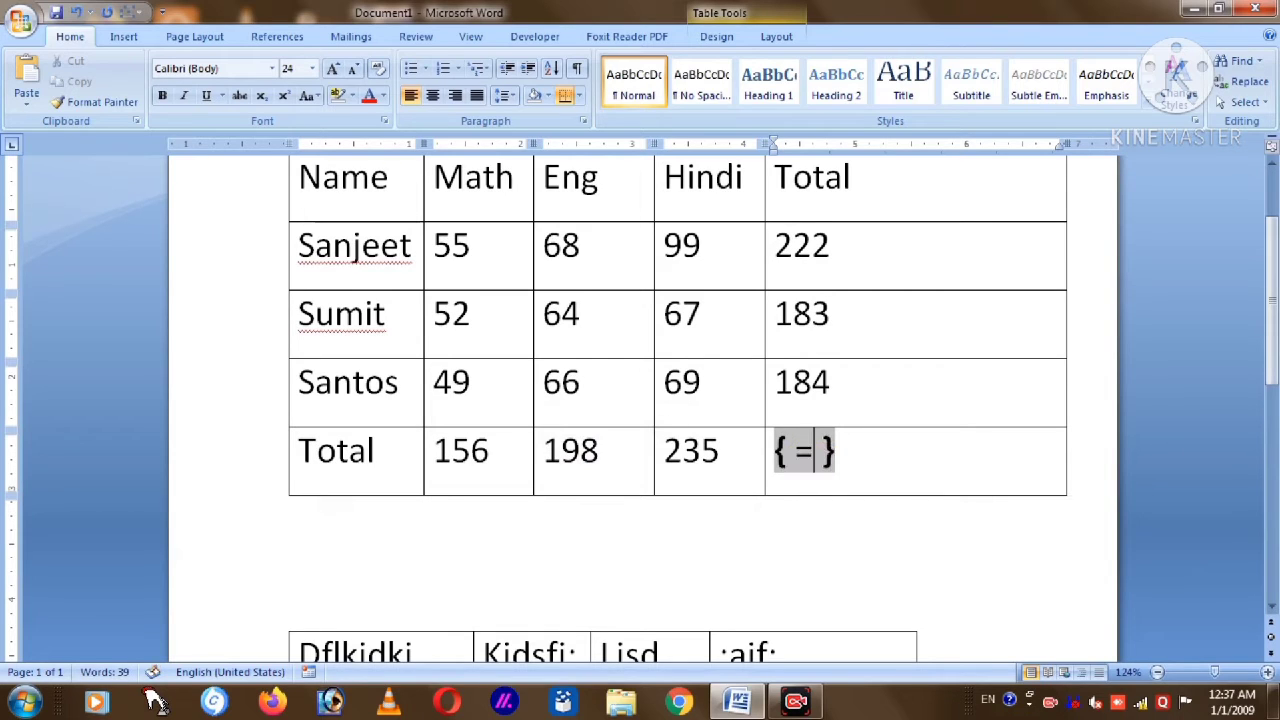
text(b)
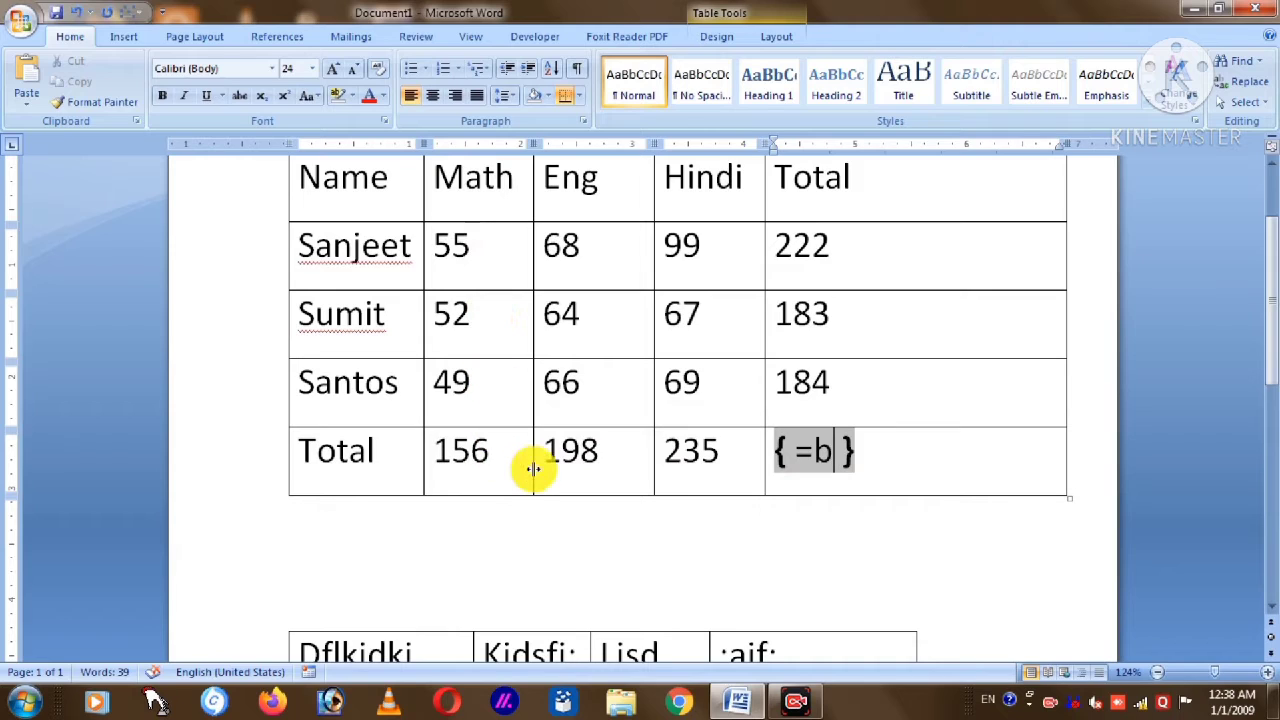
text(5)
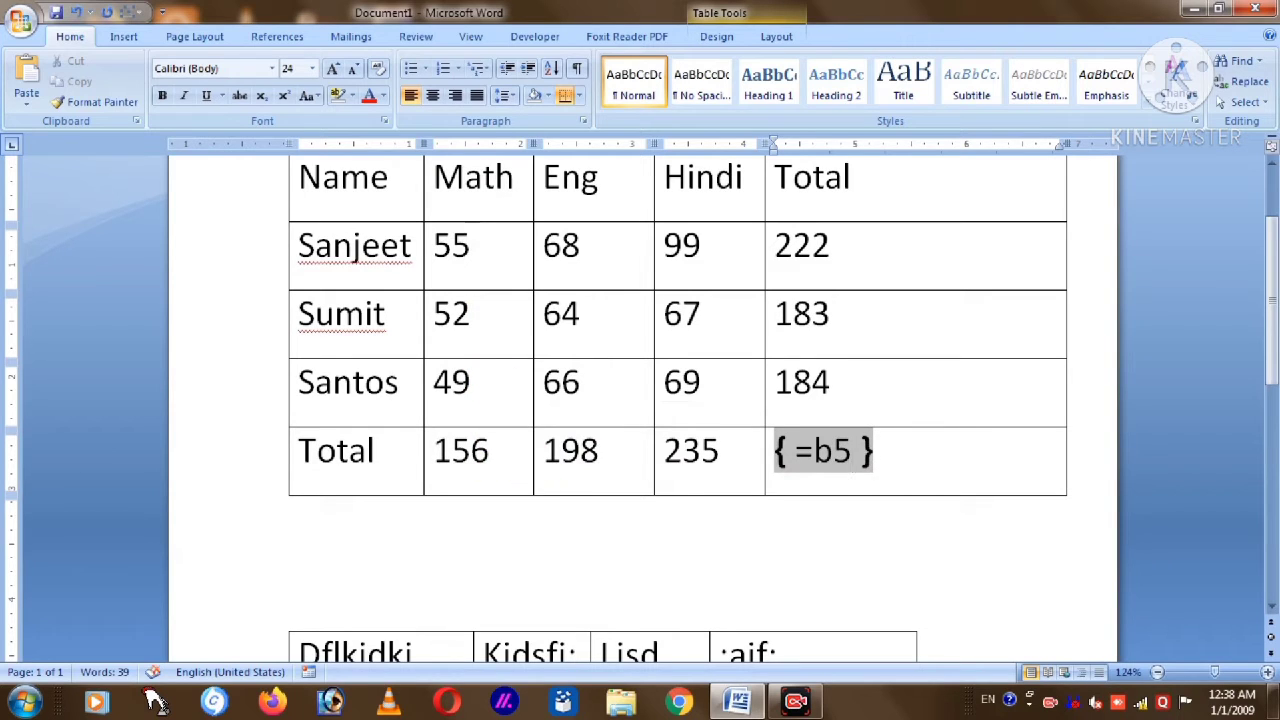
text(+)
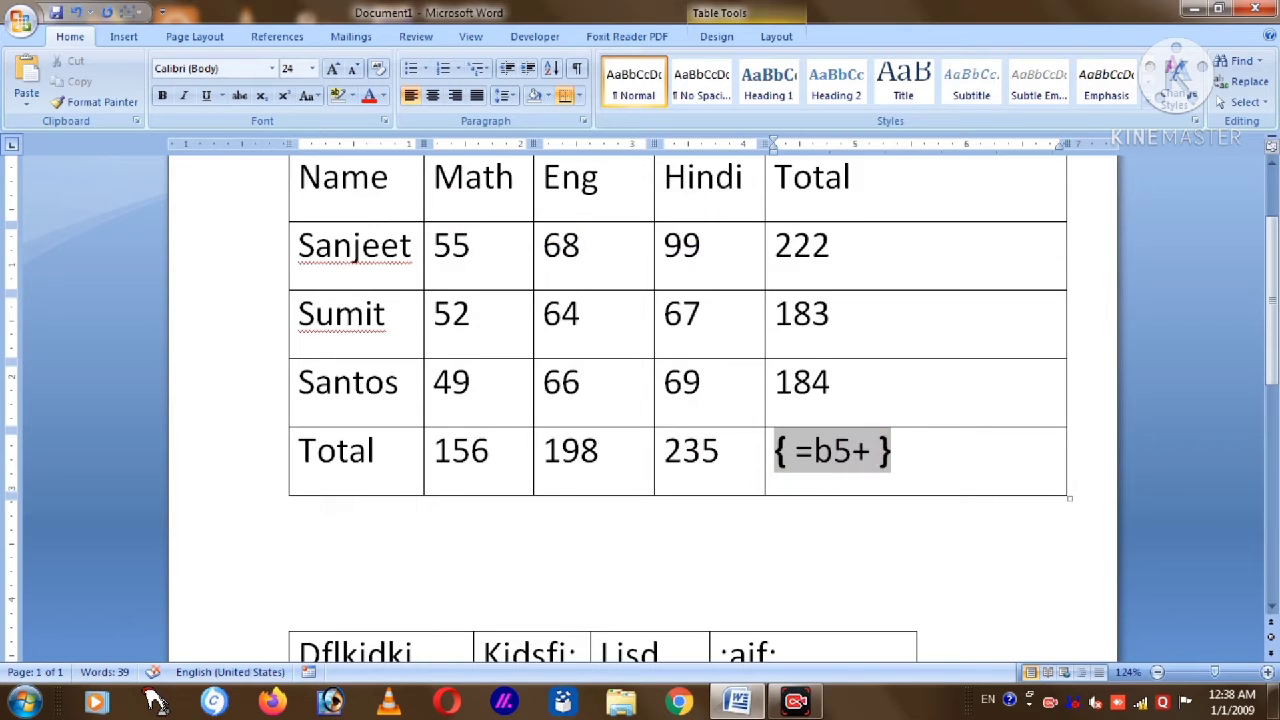
text(d5)
key(F9)
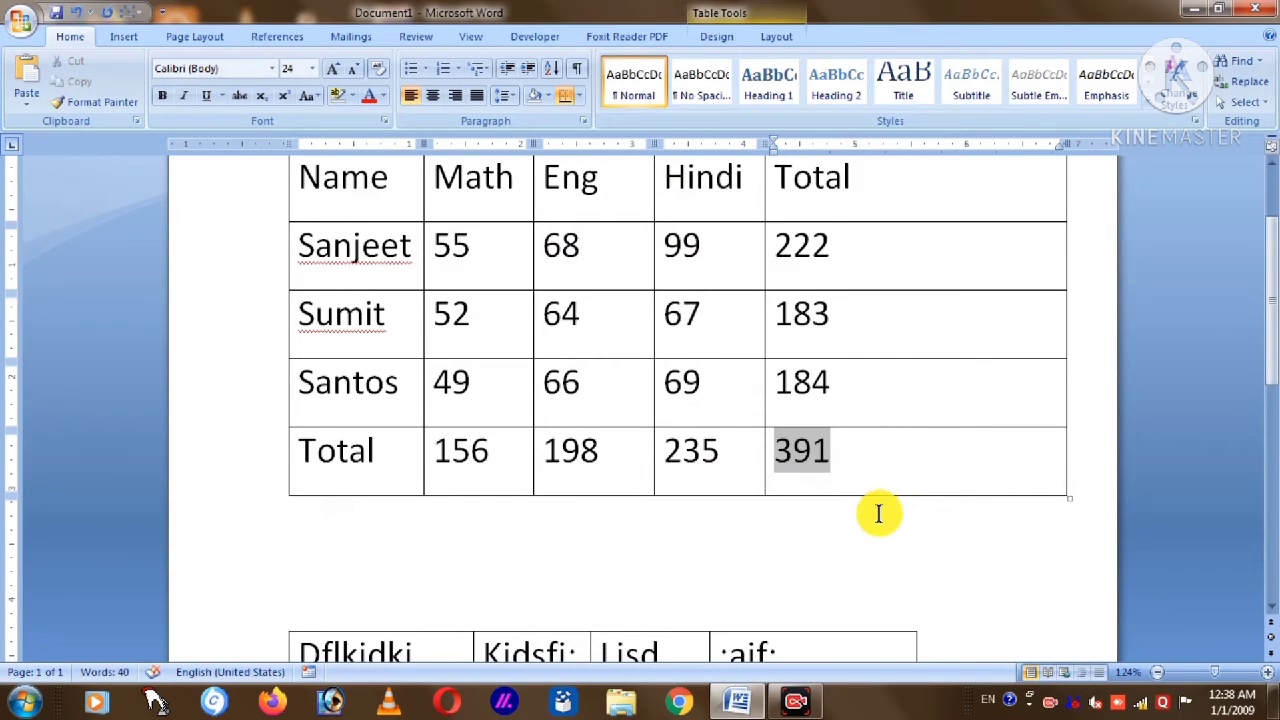
- Generate sample text at the end of the document with =rand()
key(ctrl+End)
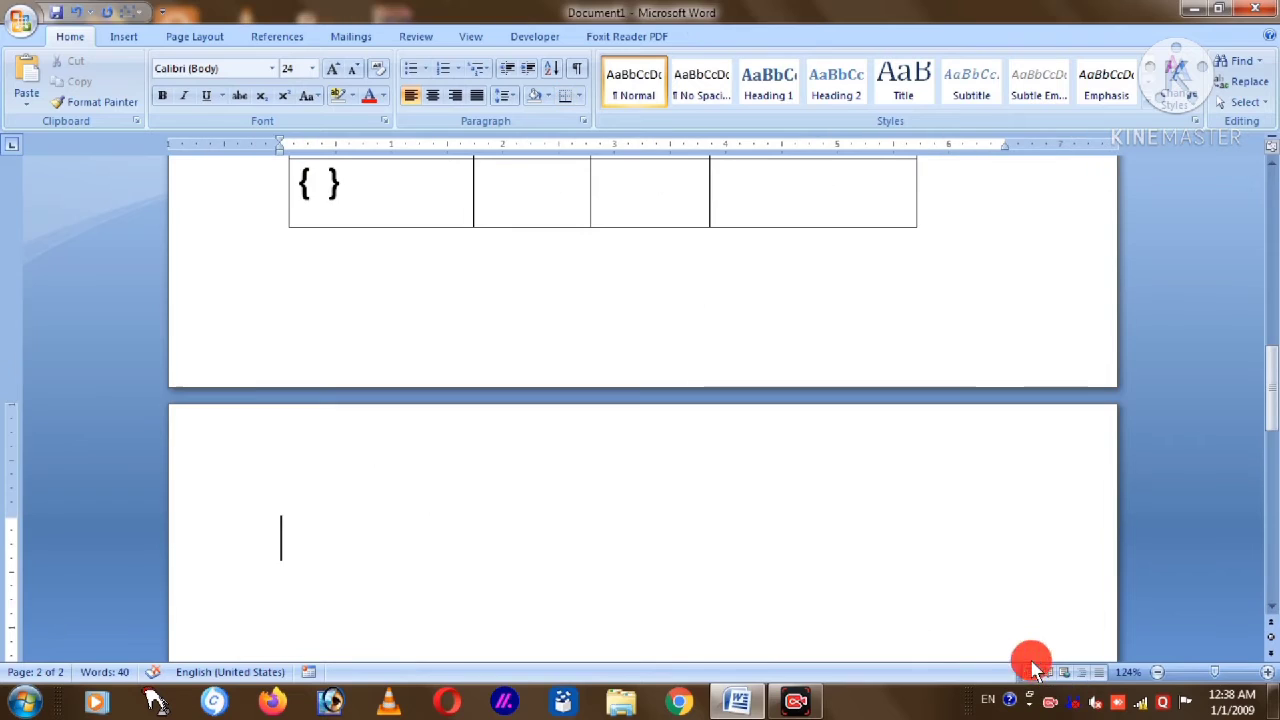
scroll(800, 560, down, 2)
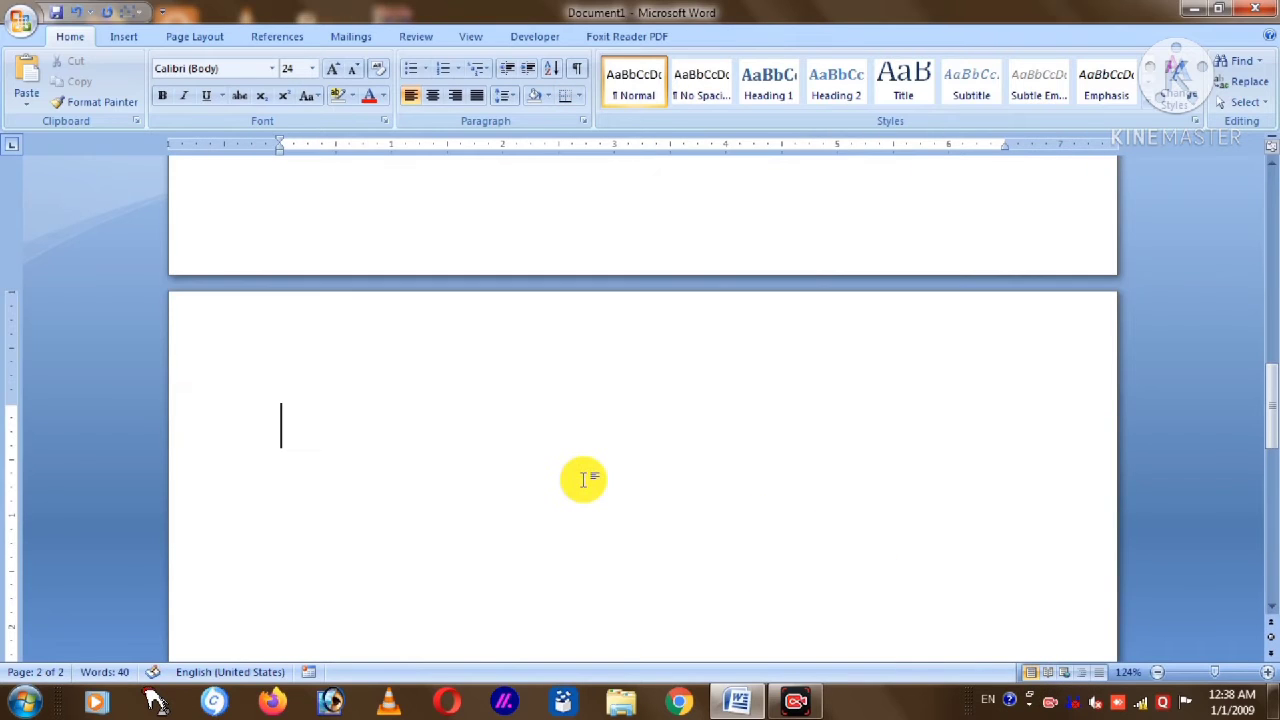
scroll(584, 479, down, 1)
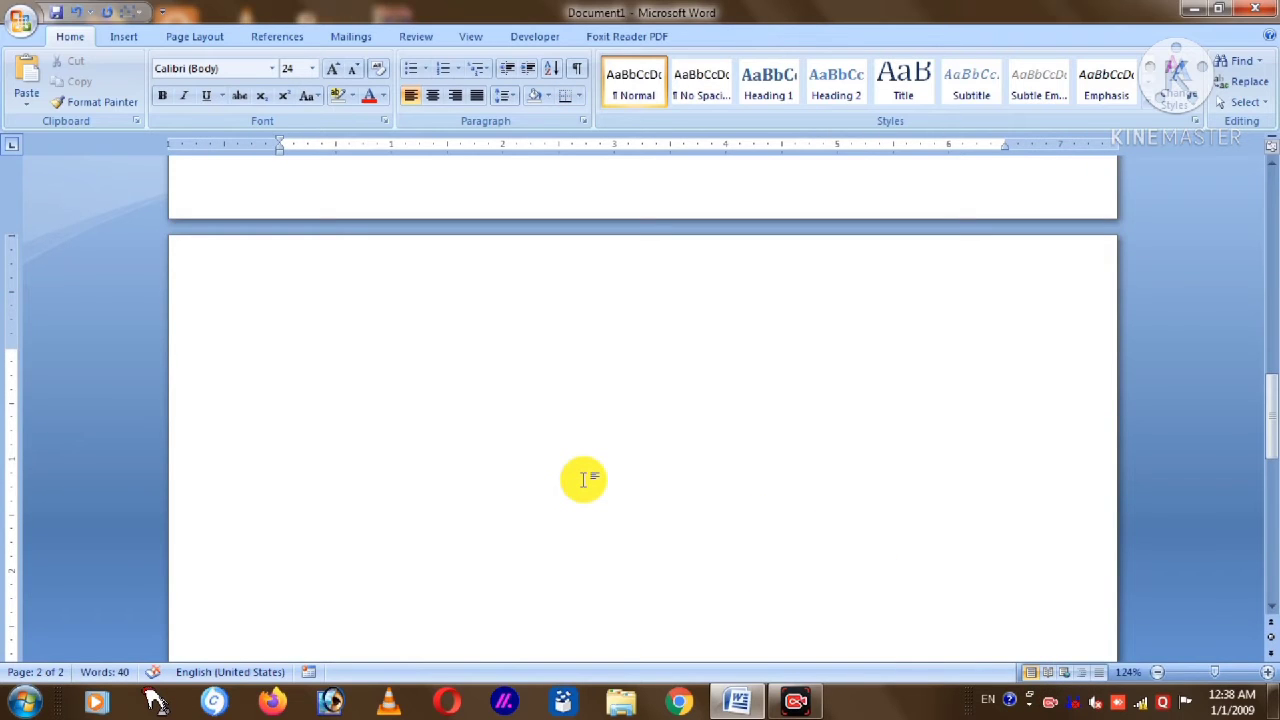
text(lfgkj)
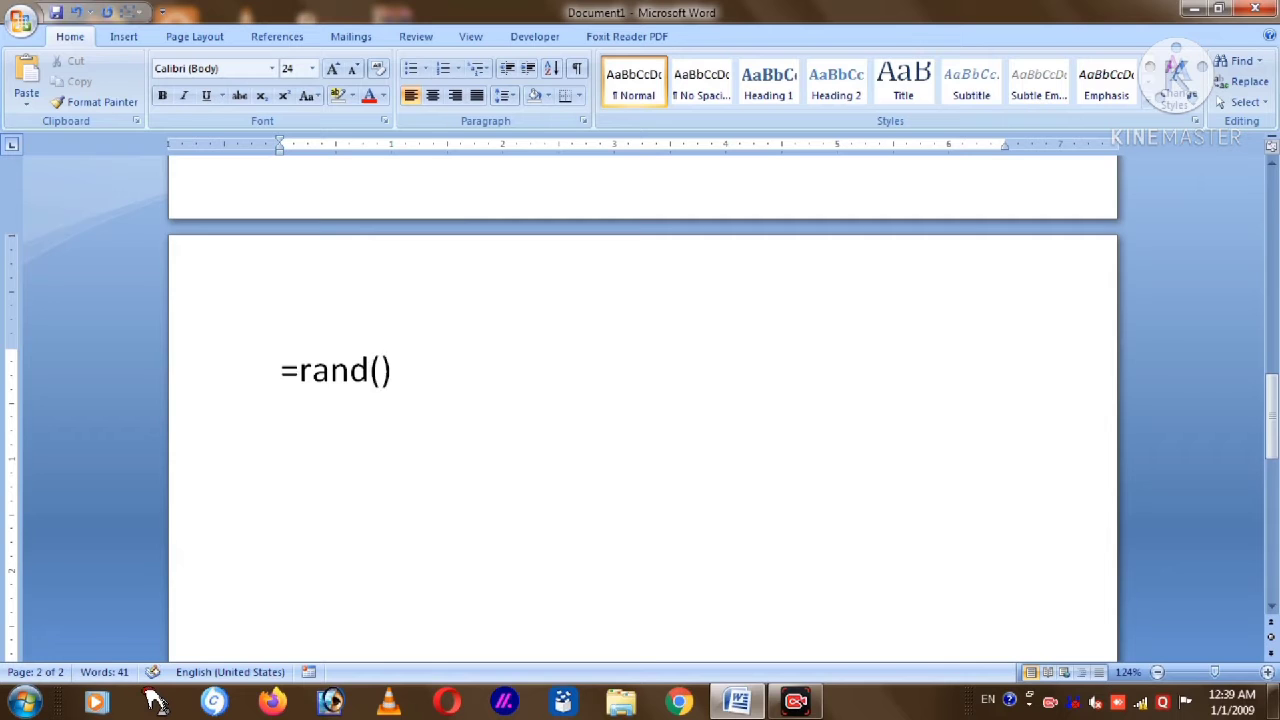
key(Return)
scroll(580, 491, up, 1)
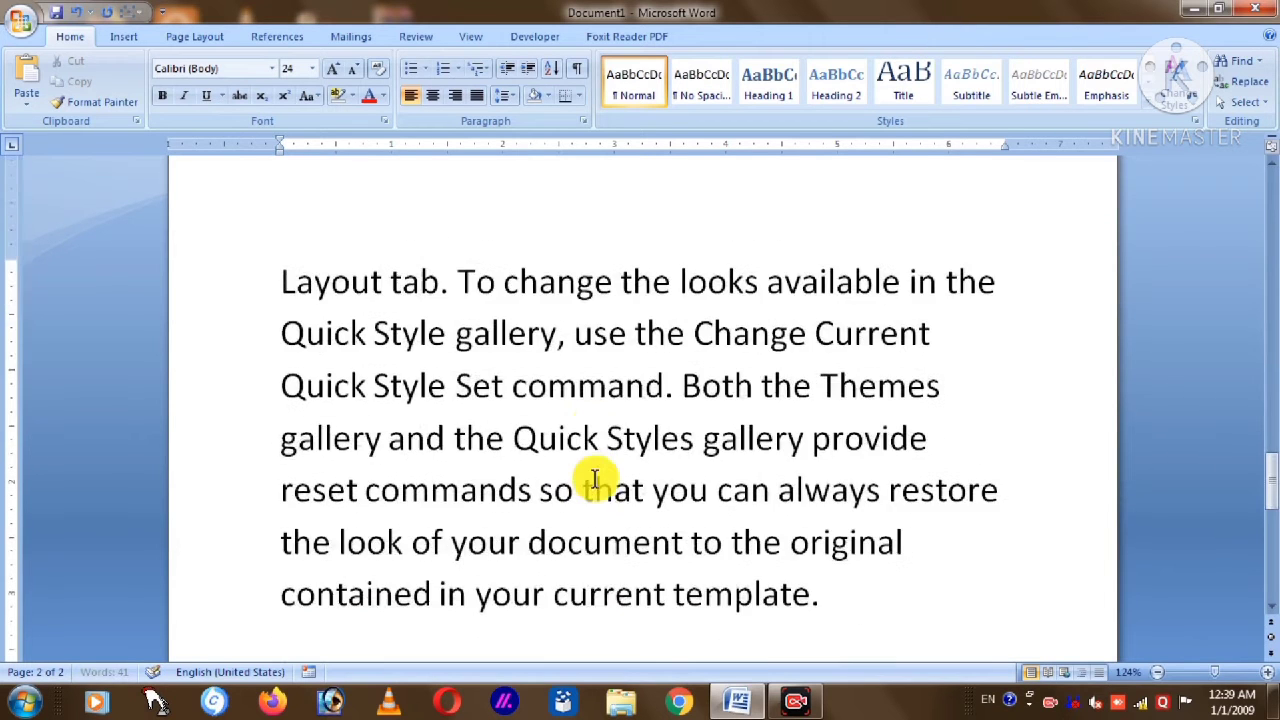
scroll(597, 479, down, 1)
scroll(597, 479, down, 2)
scroll(597, 479, up, 2)
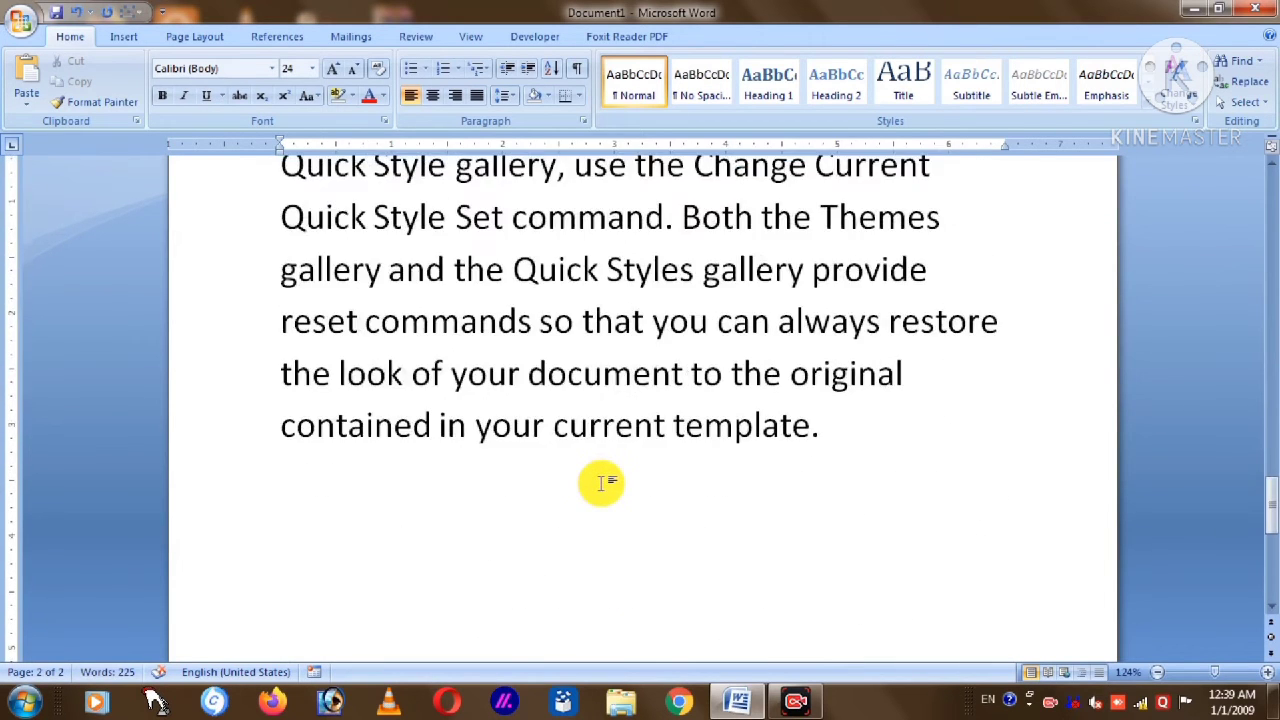
- Generate four paragraphs of four sentences each below the existing sample text with =rand(4,4)
scroll(600, 483, down, 1)
scroll(600, 485, down, 1)
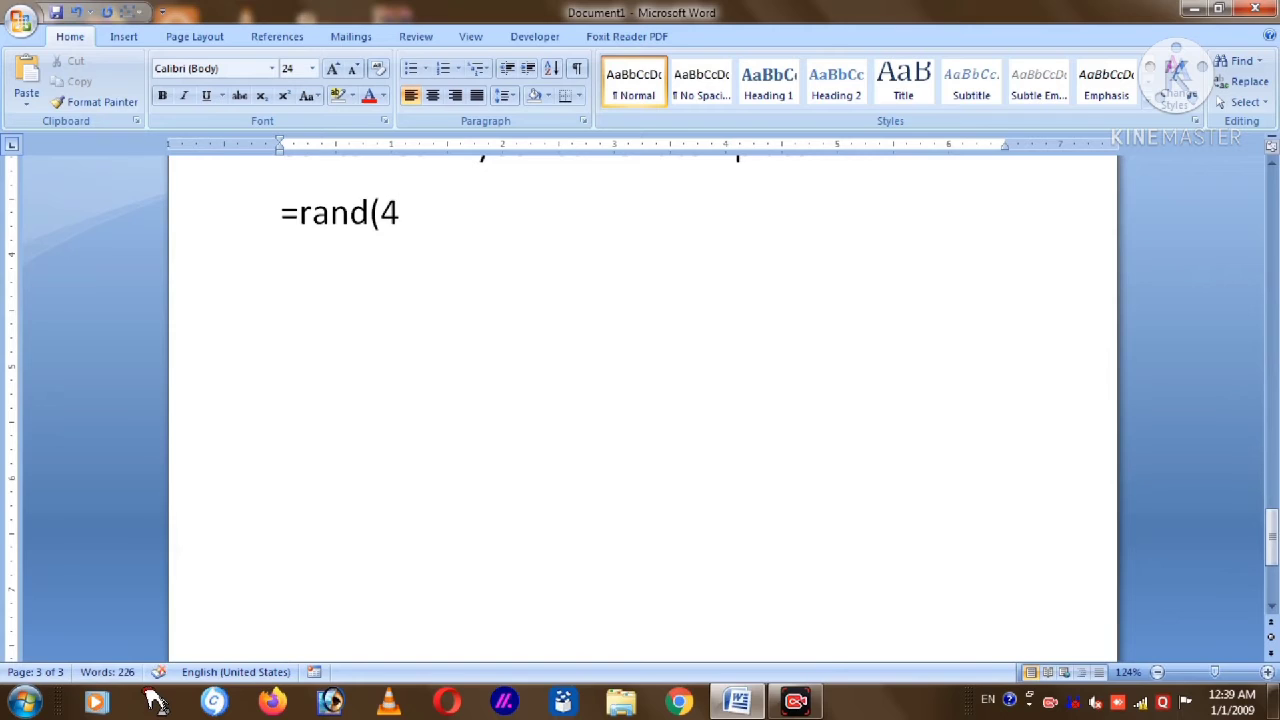
text(4))
key(Return)
scroll(155, 700, up, 15)
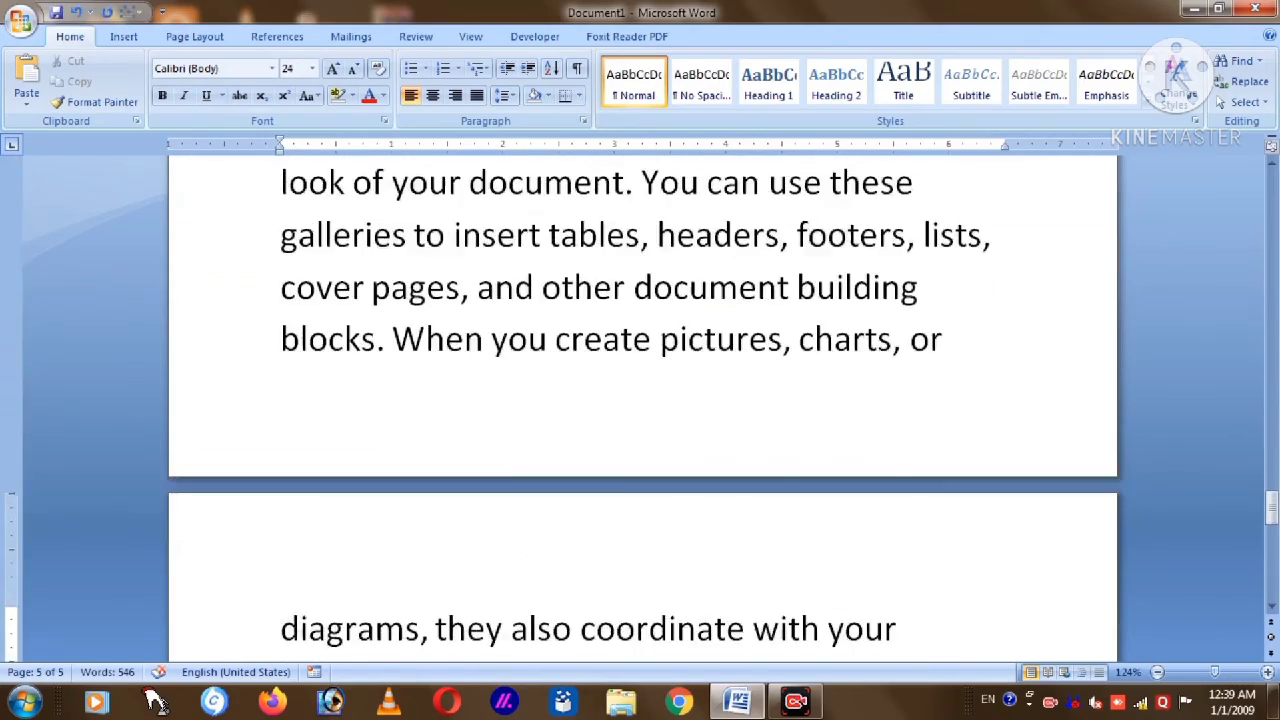
scroll(640, 400, up, 2)
scroll(666, 494, down, 7)
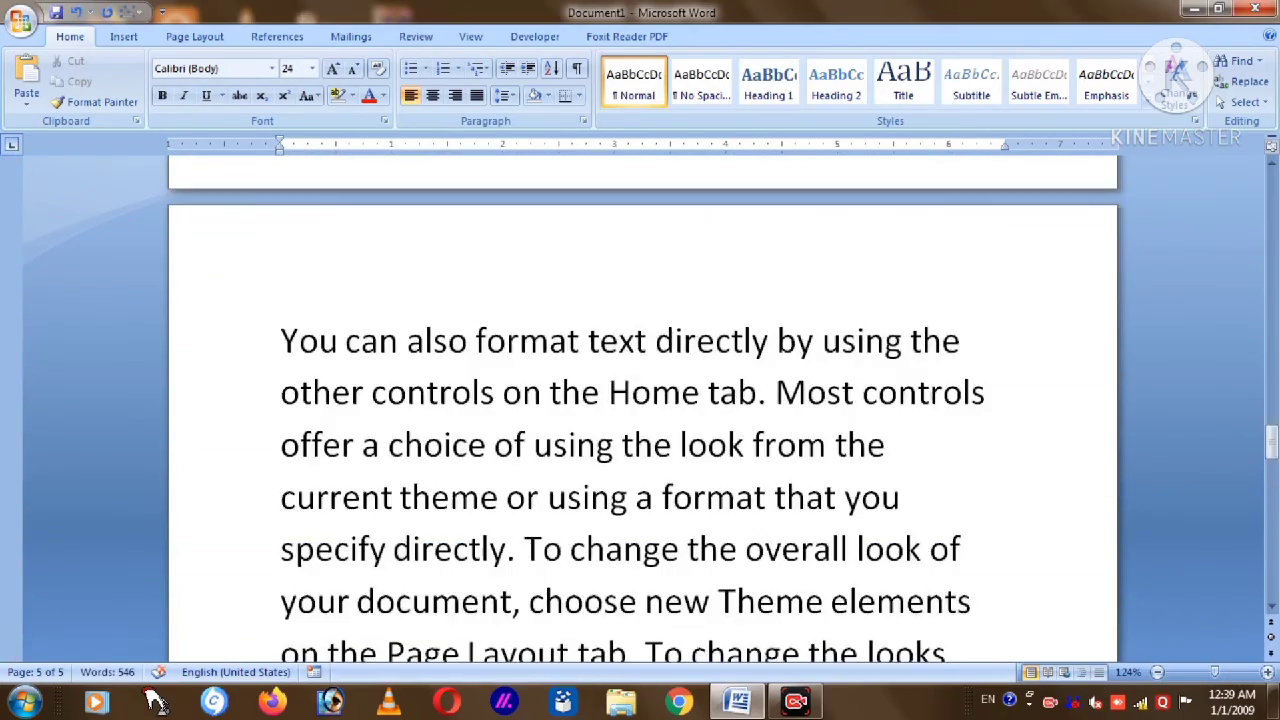
scroll(824, 528, down, 4)
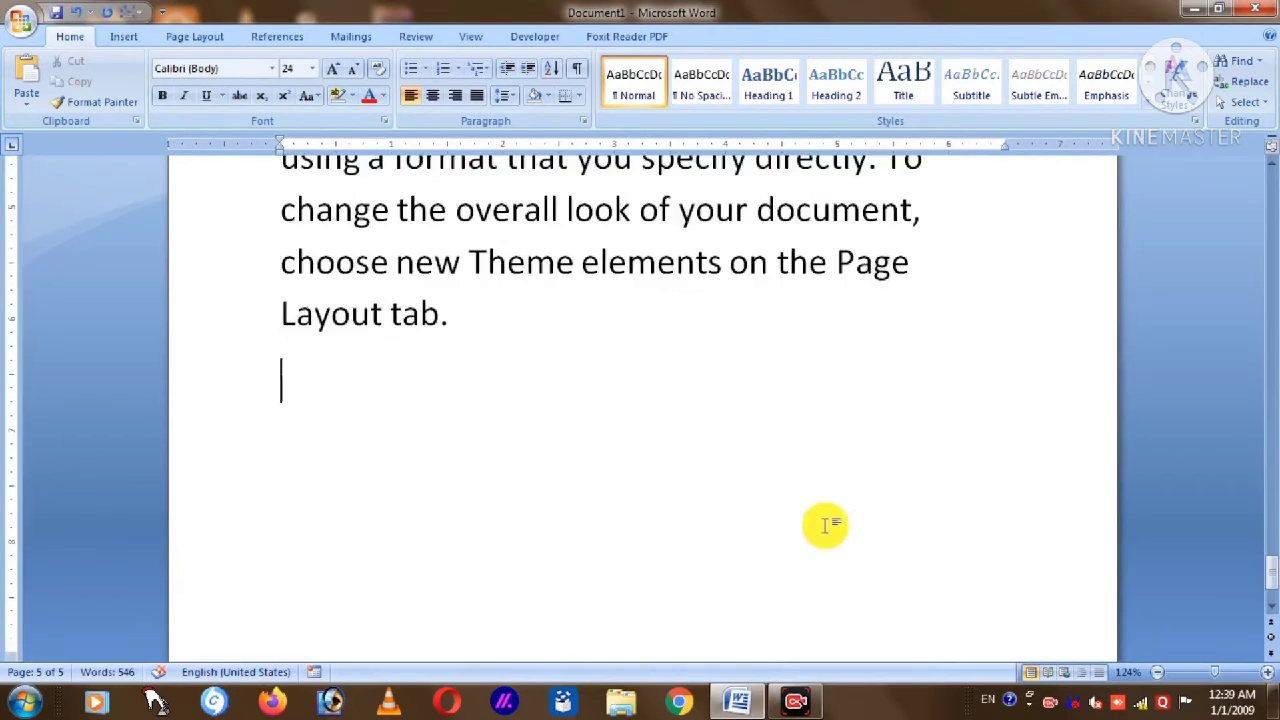
scroll(614, 416, up, 1)
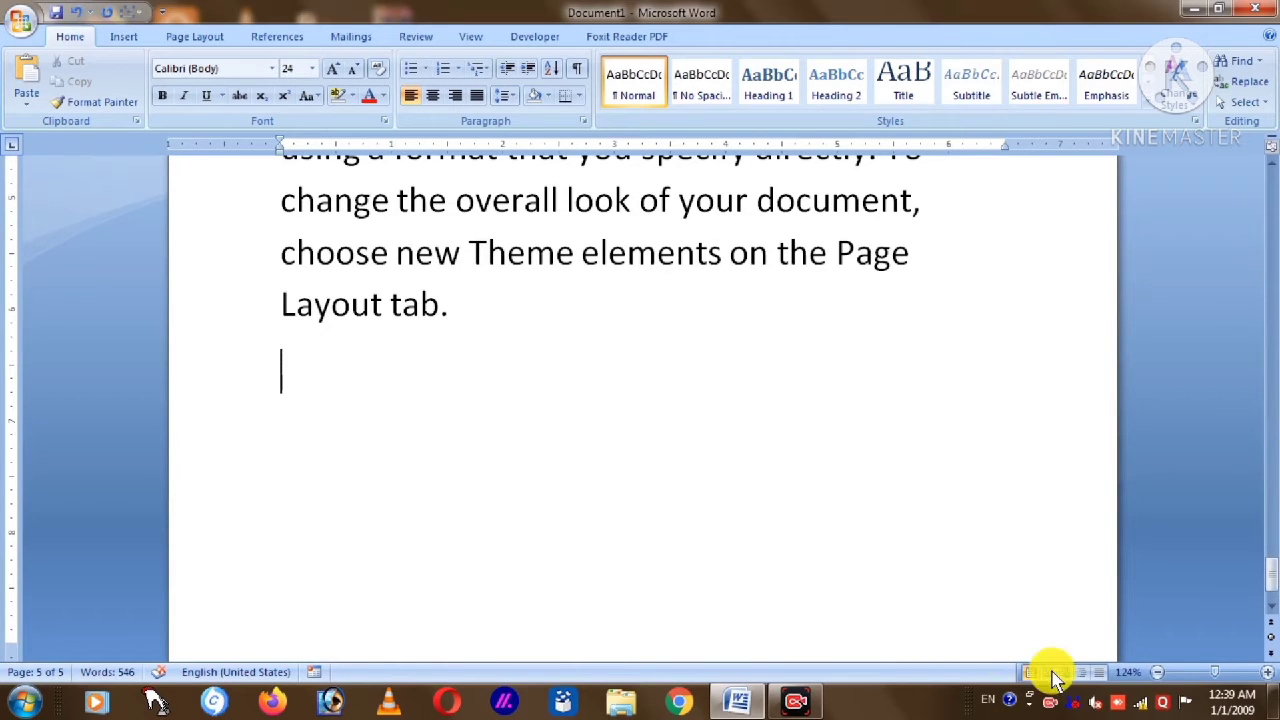
- Below the sample text, create a thin horizontal line from three hyphens and a thick one from three underscores
click(122, 36)
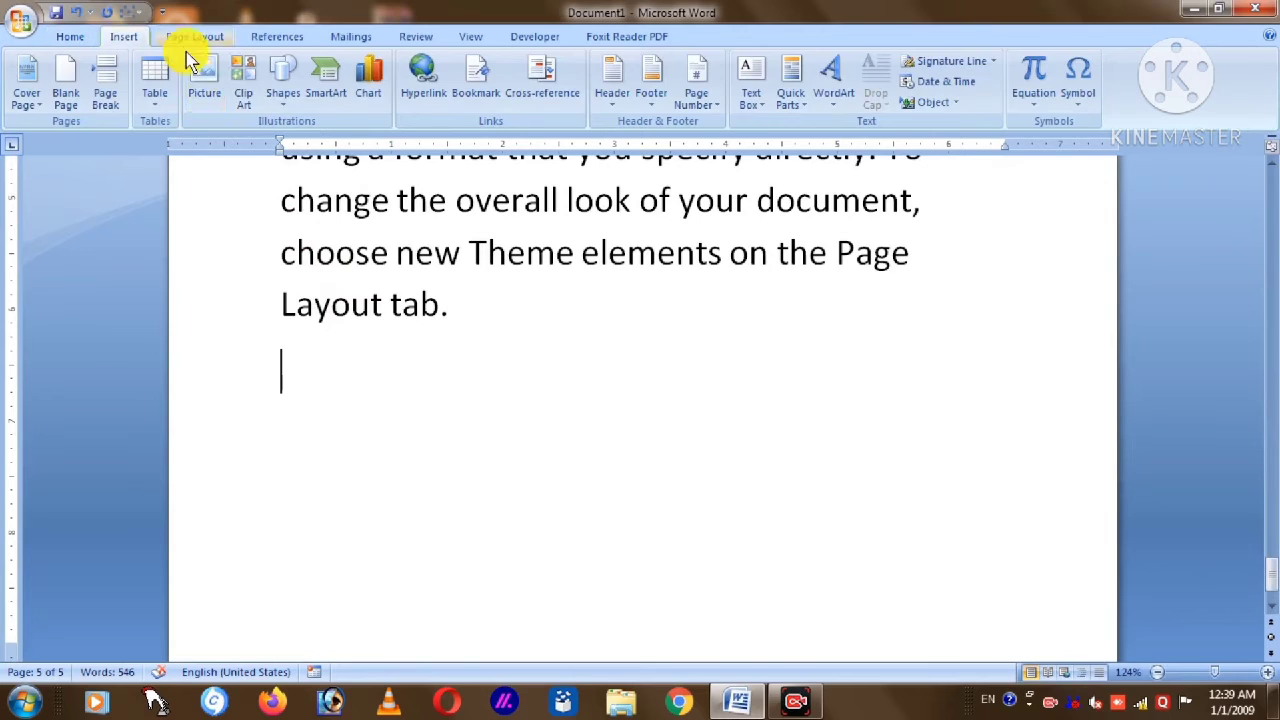
click(1033, 667)
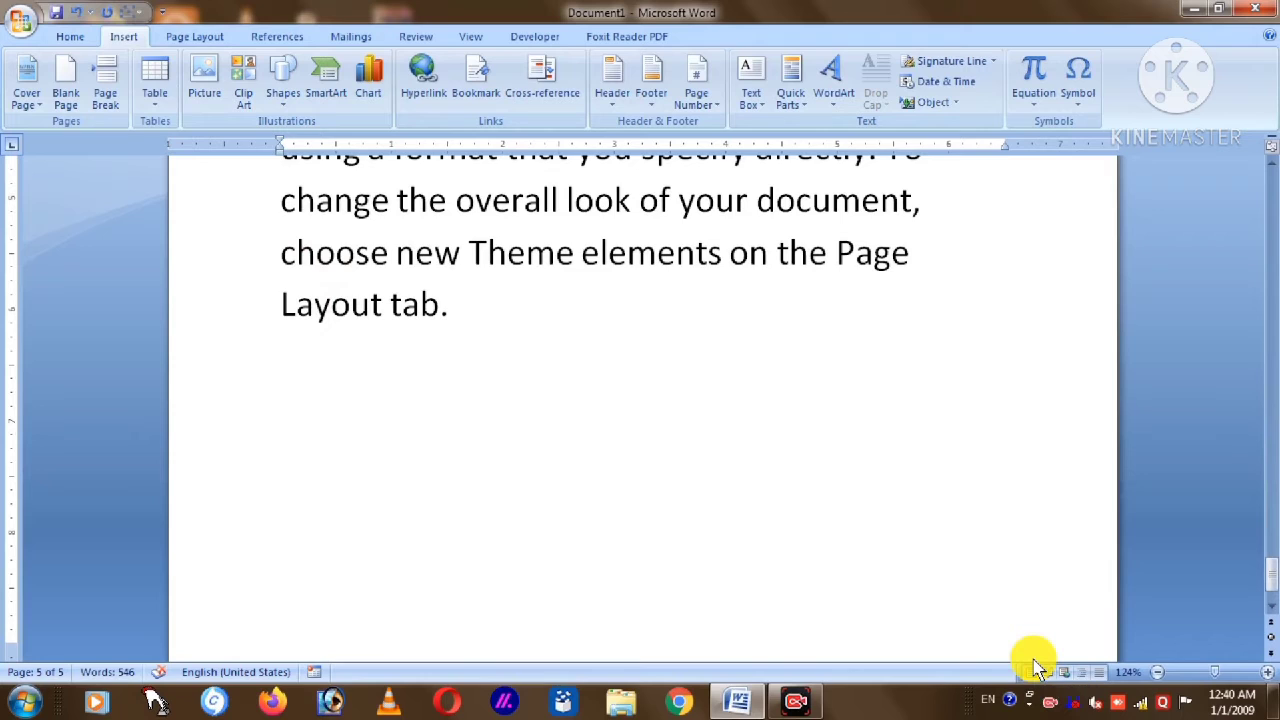
text(---)
key(Return)
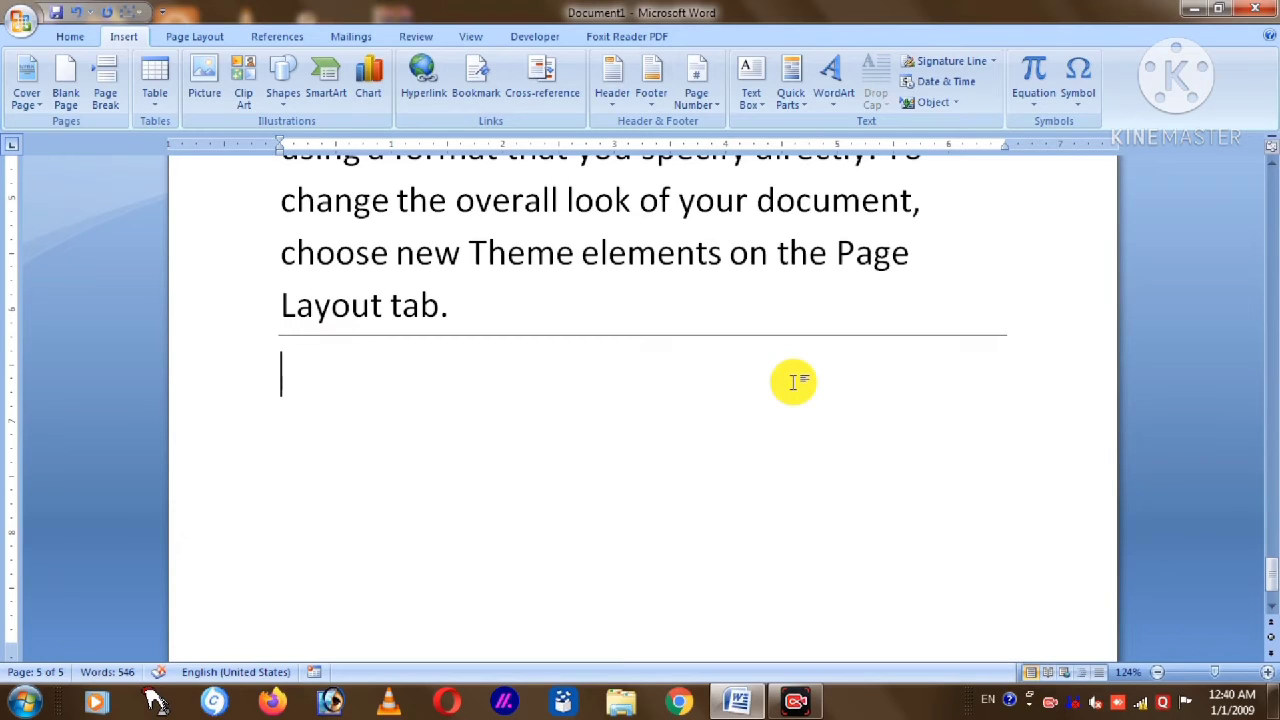
text(___)
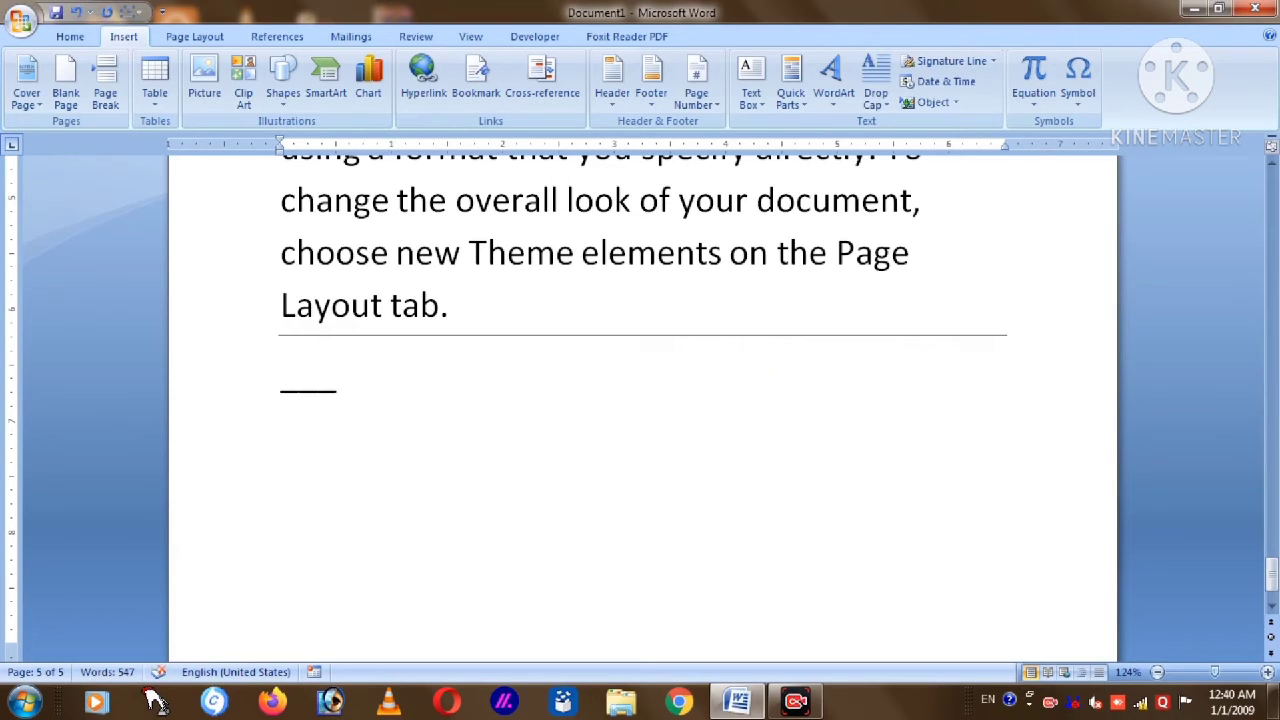
key(Return)
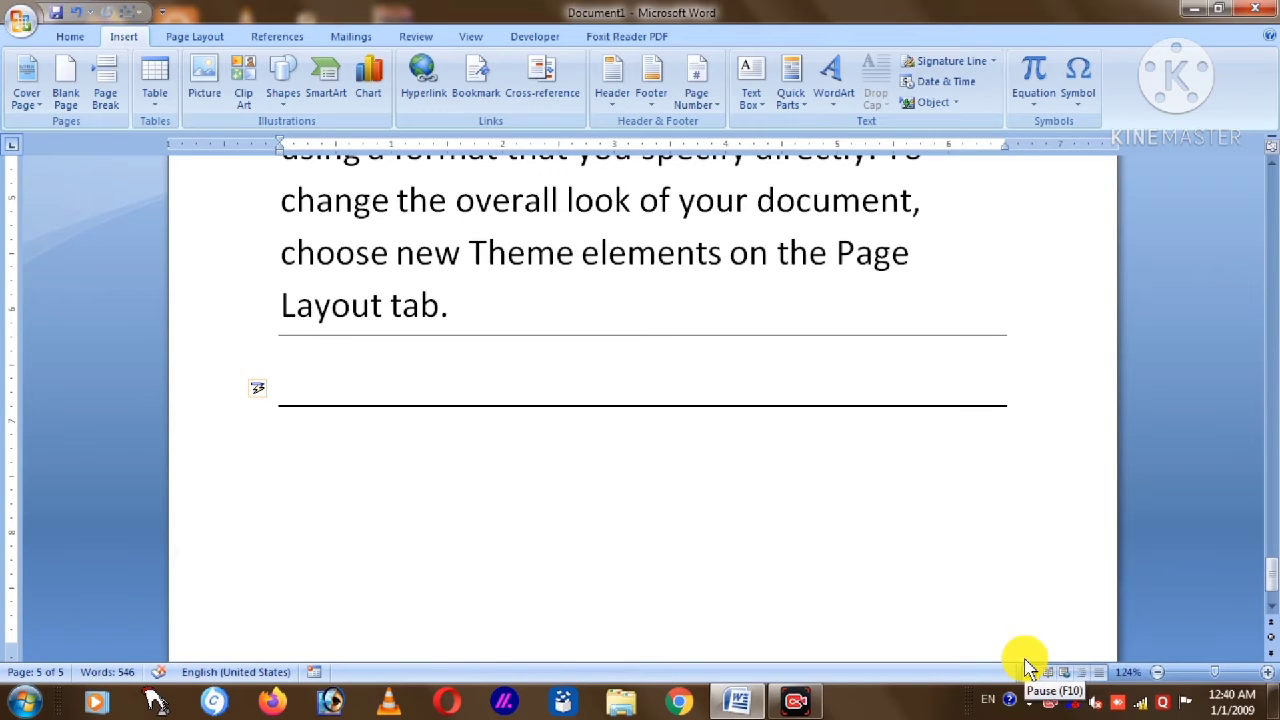
- Create a double horizontal line below the thick one from three equals signs
text(===)
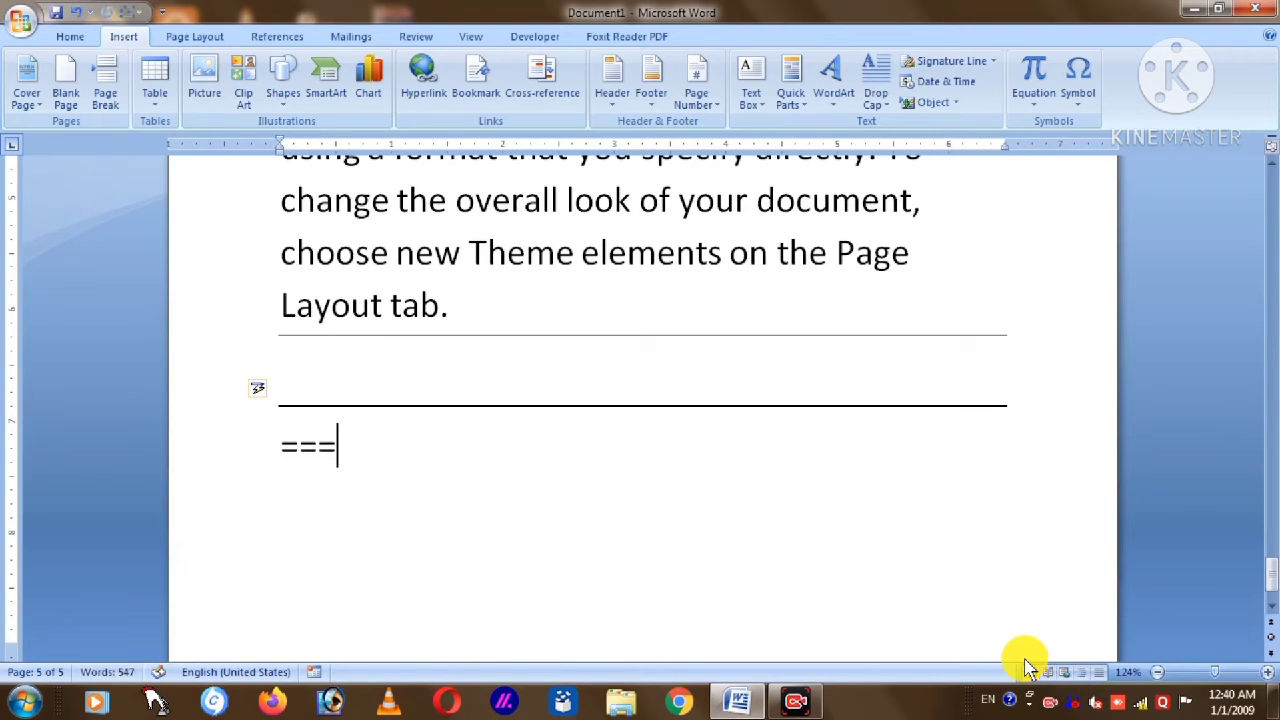
key(Return)
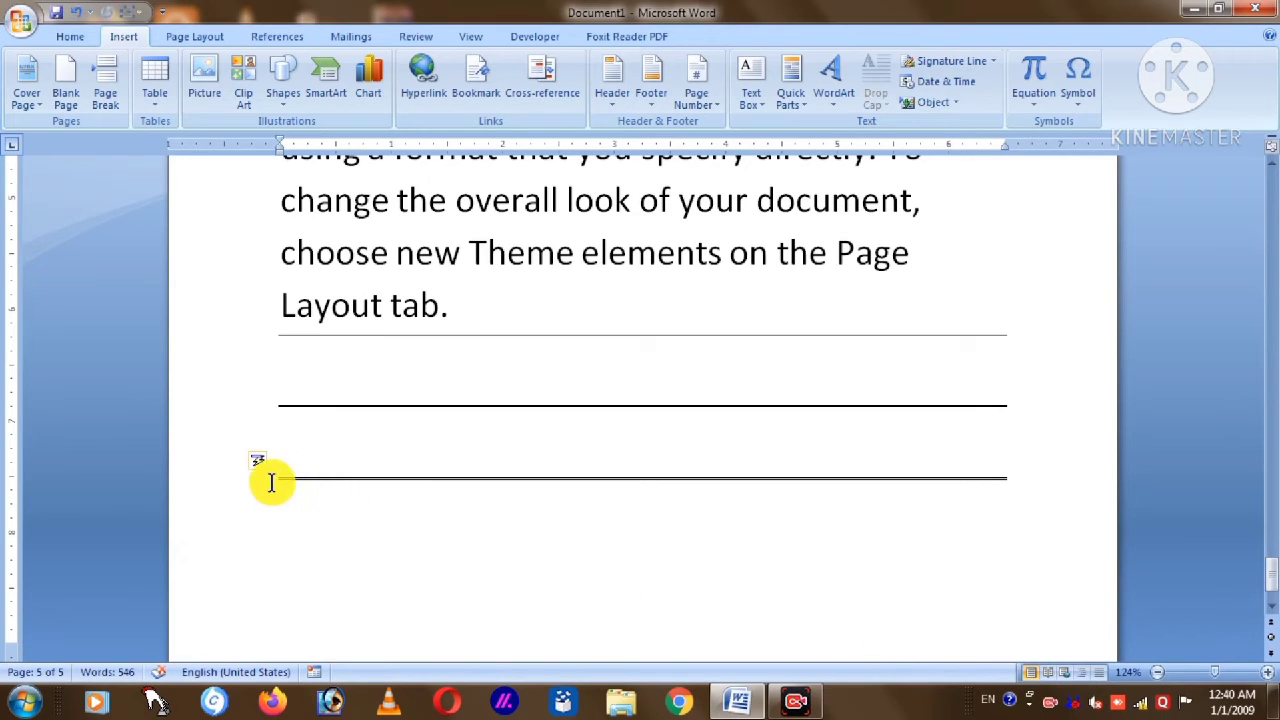
key(BackSpace)
drag(272, 484, 752, 490)
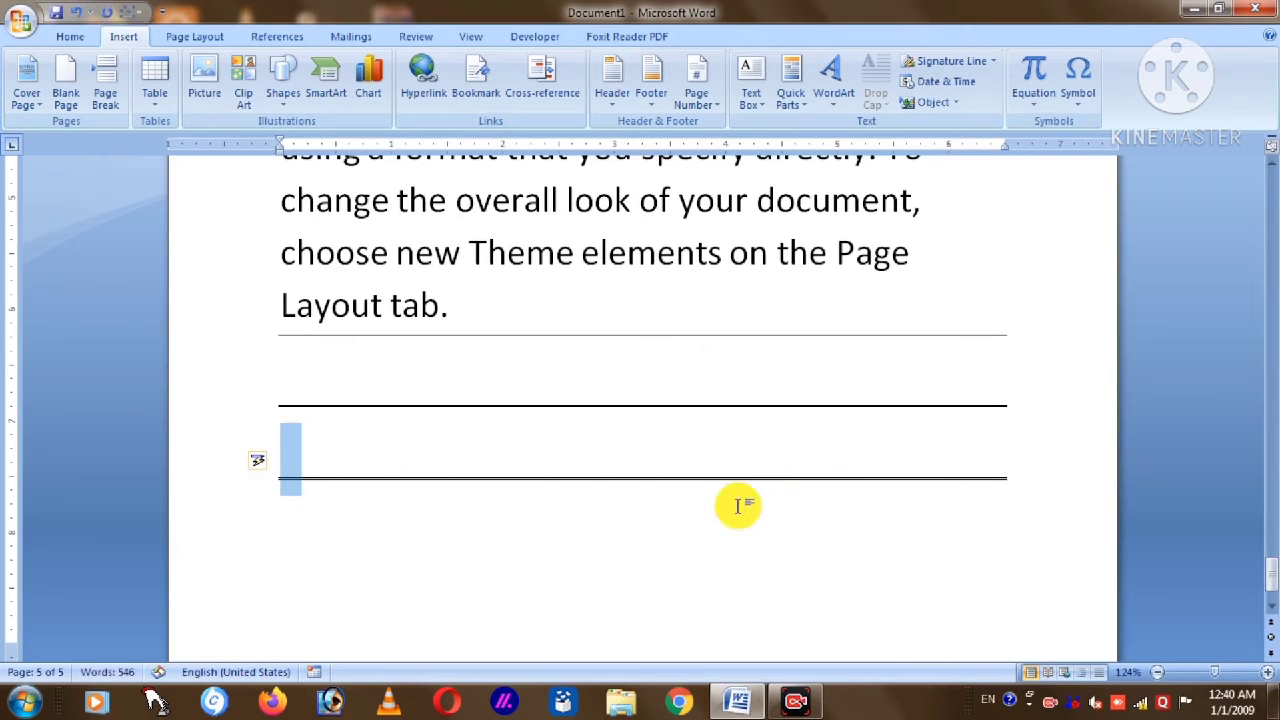
click(740, 507)
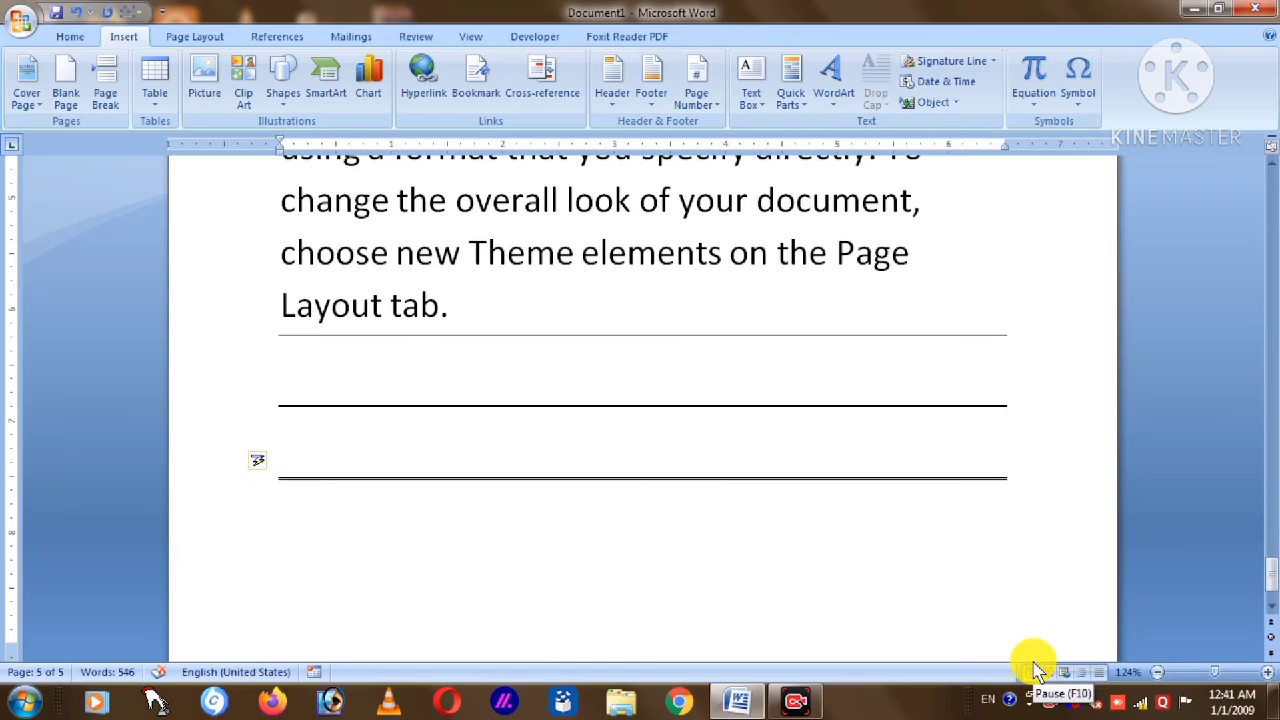
- Create a triple horizontal line below the double one from three number signs (###)
text(#)
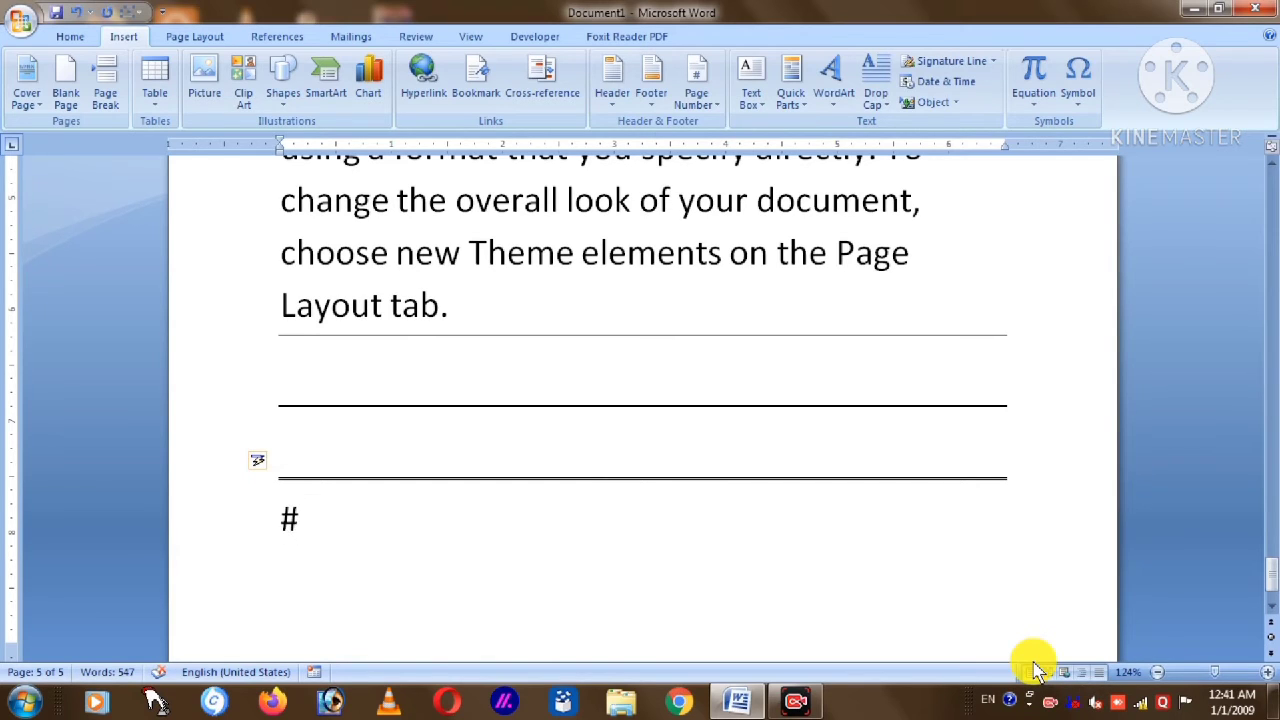
text(###)
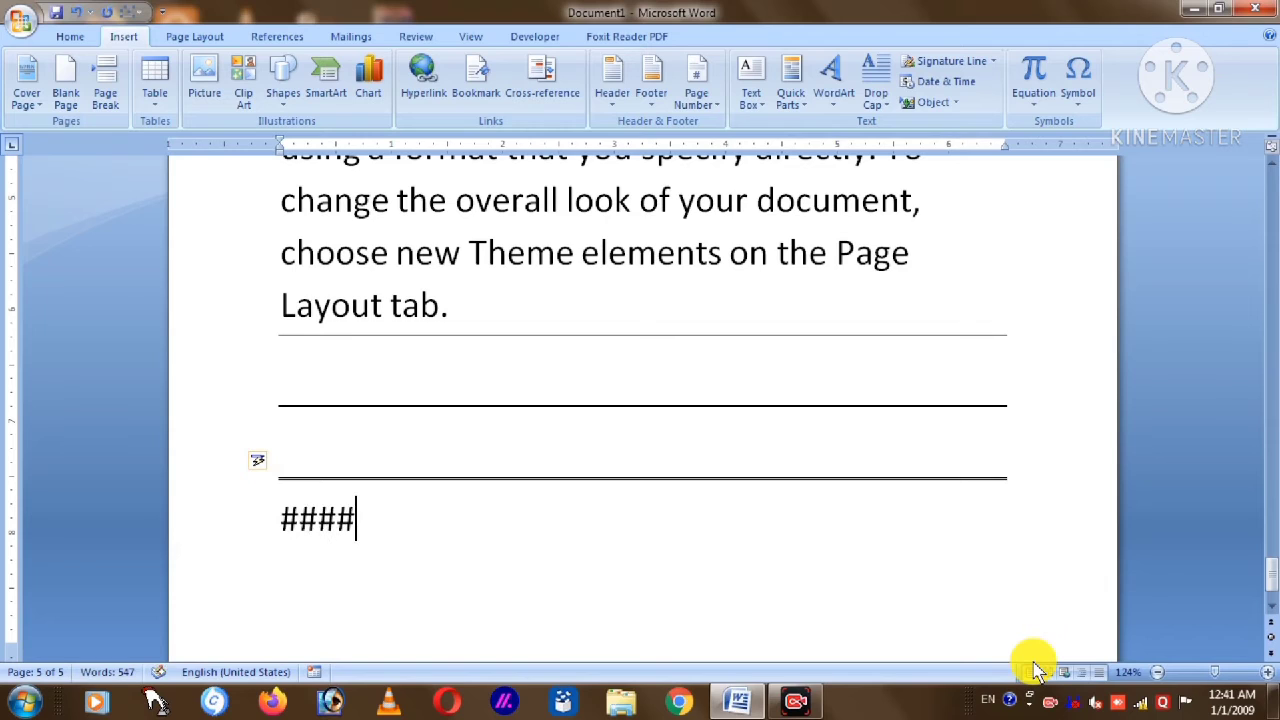
key(BackSpace)
key(Return)
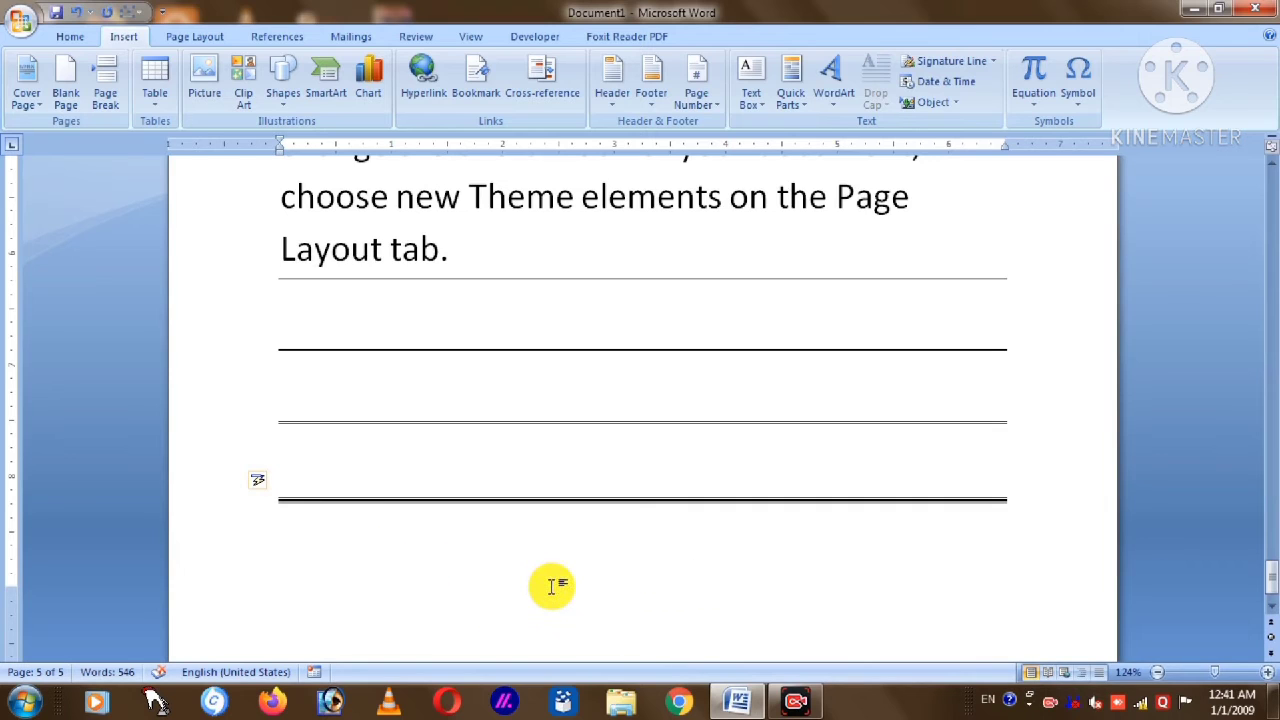
click(1027, 665)
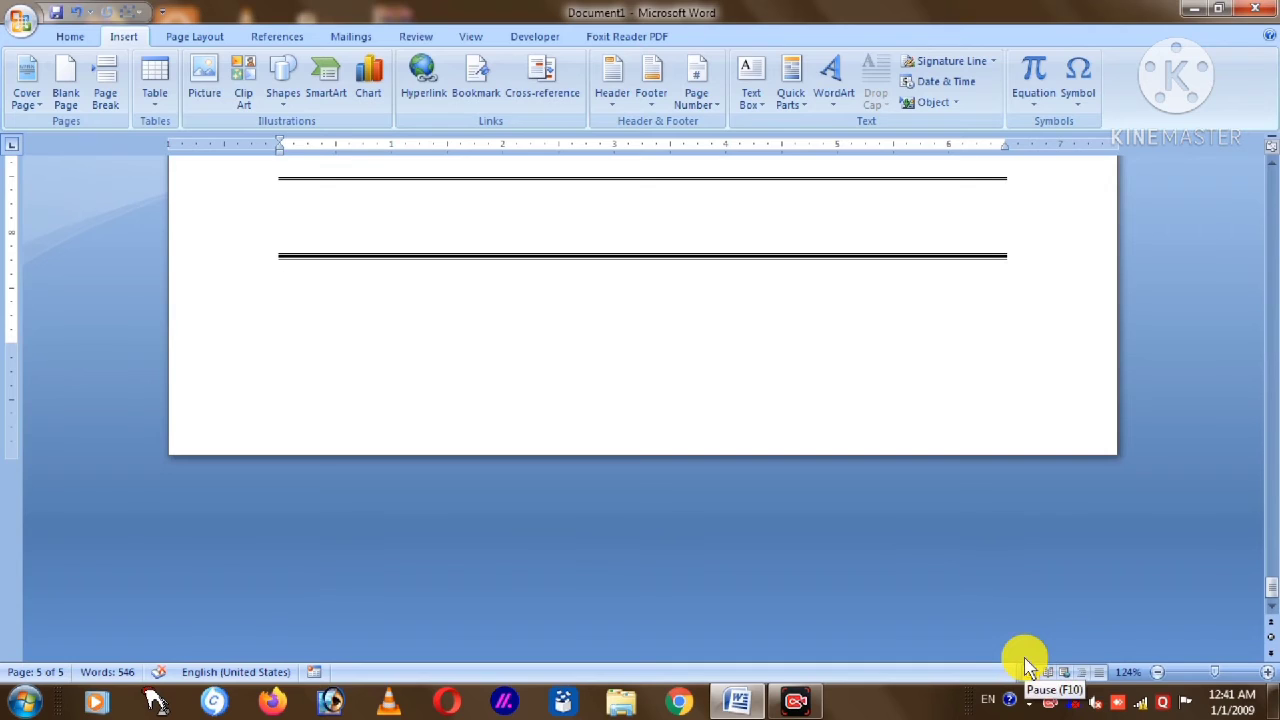
- Create a wavy horizontal line below the triple one from three tildes (~~~)
text(~)
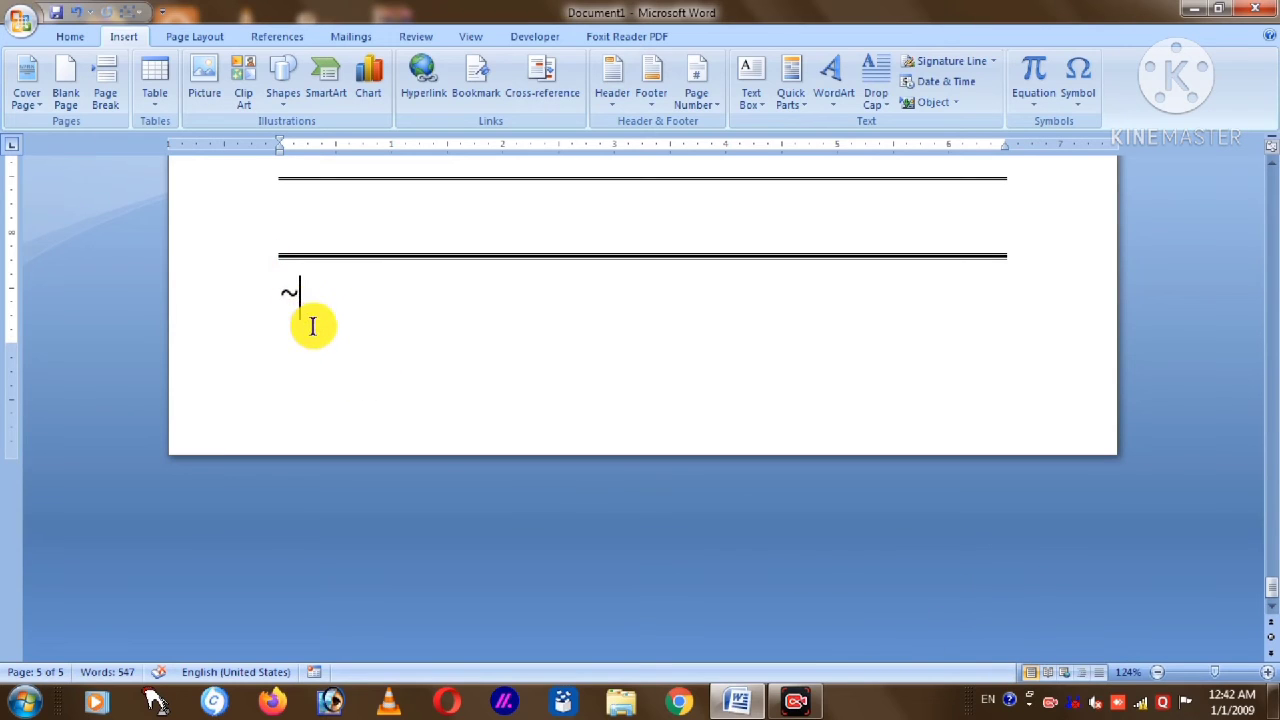
text(~~)
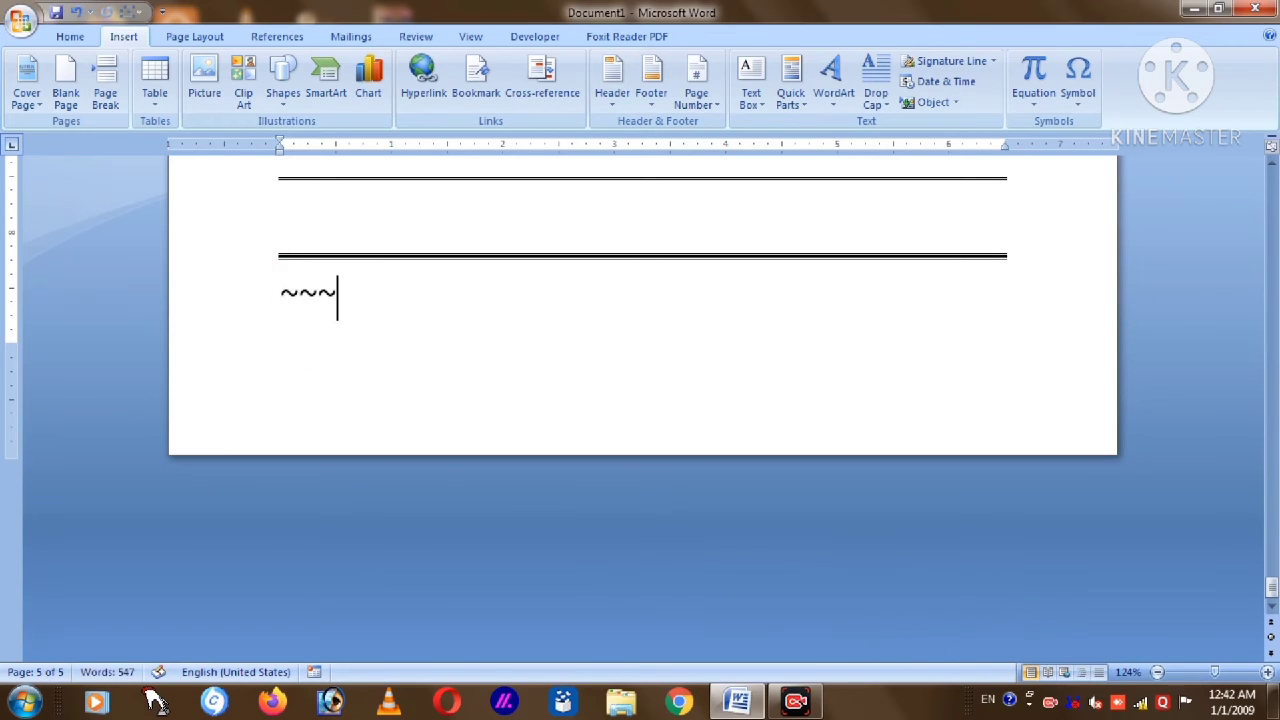
key(Return)
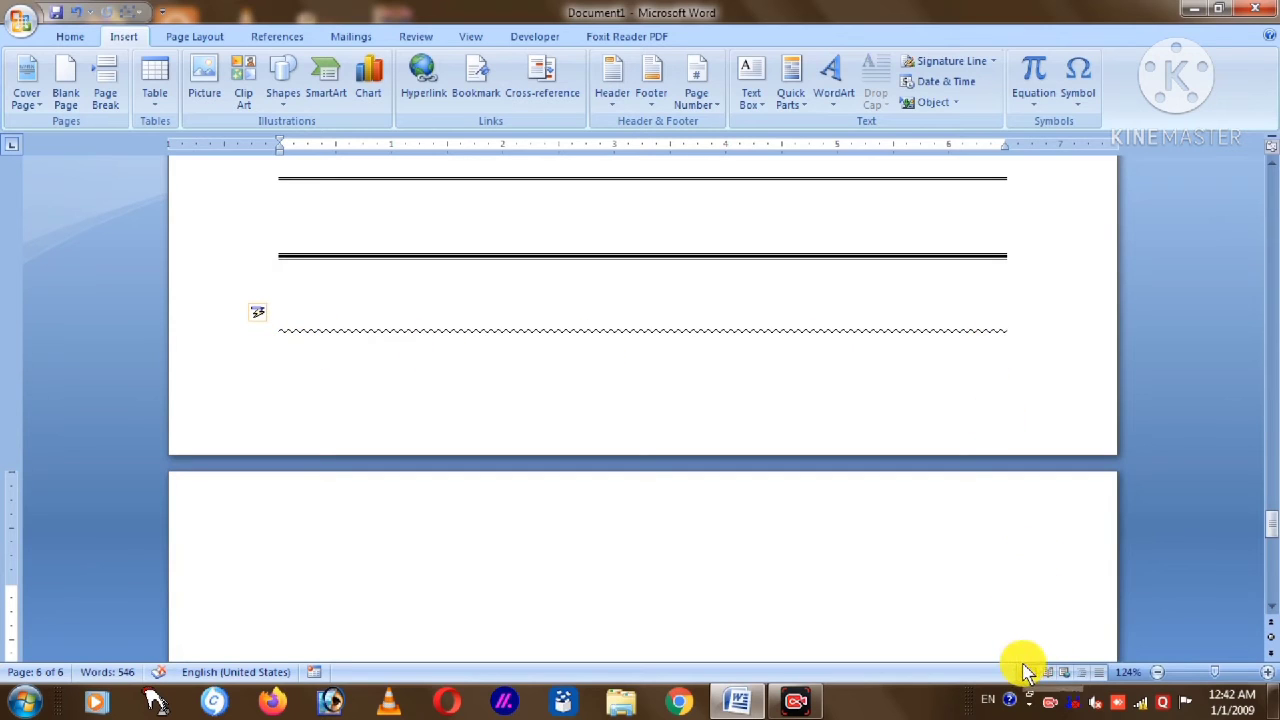
- On the new page, insert the ©, ™ and ® symbols in one row using (c), (tm) and (r)
scroll(1025, 664, down, 1)
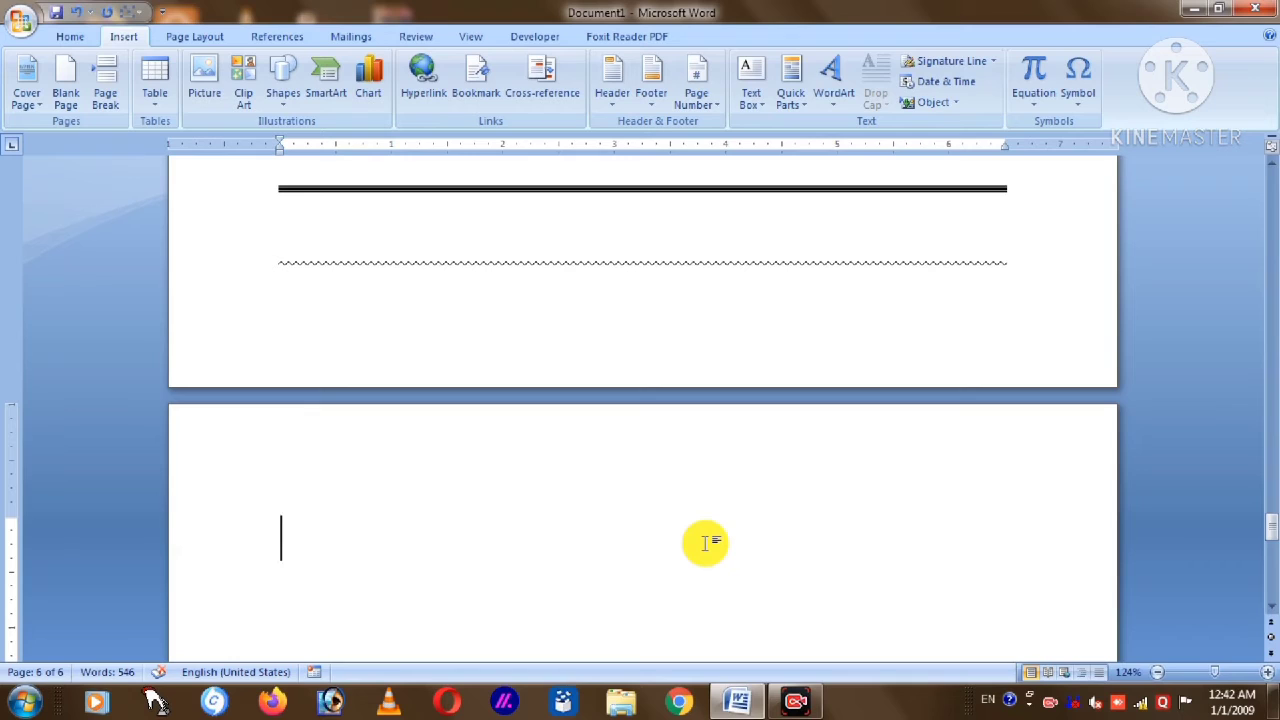
text(()
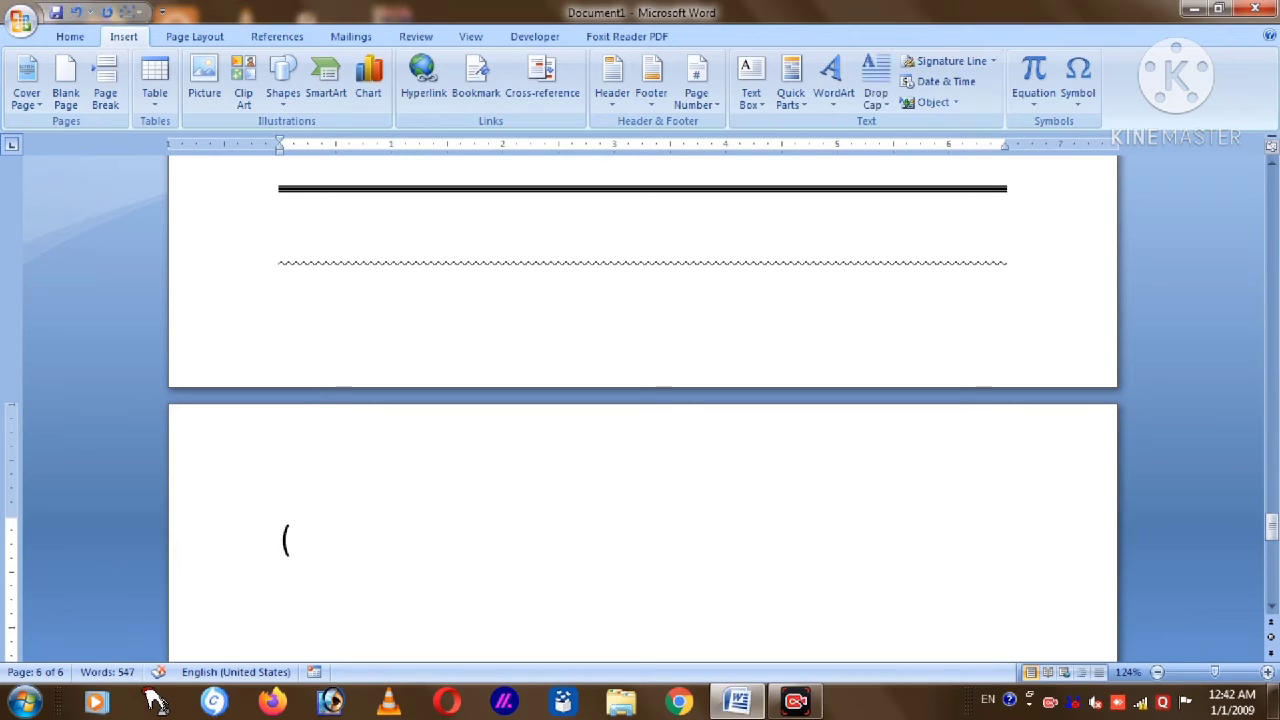
text(c) (t)
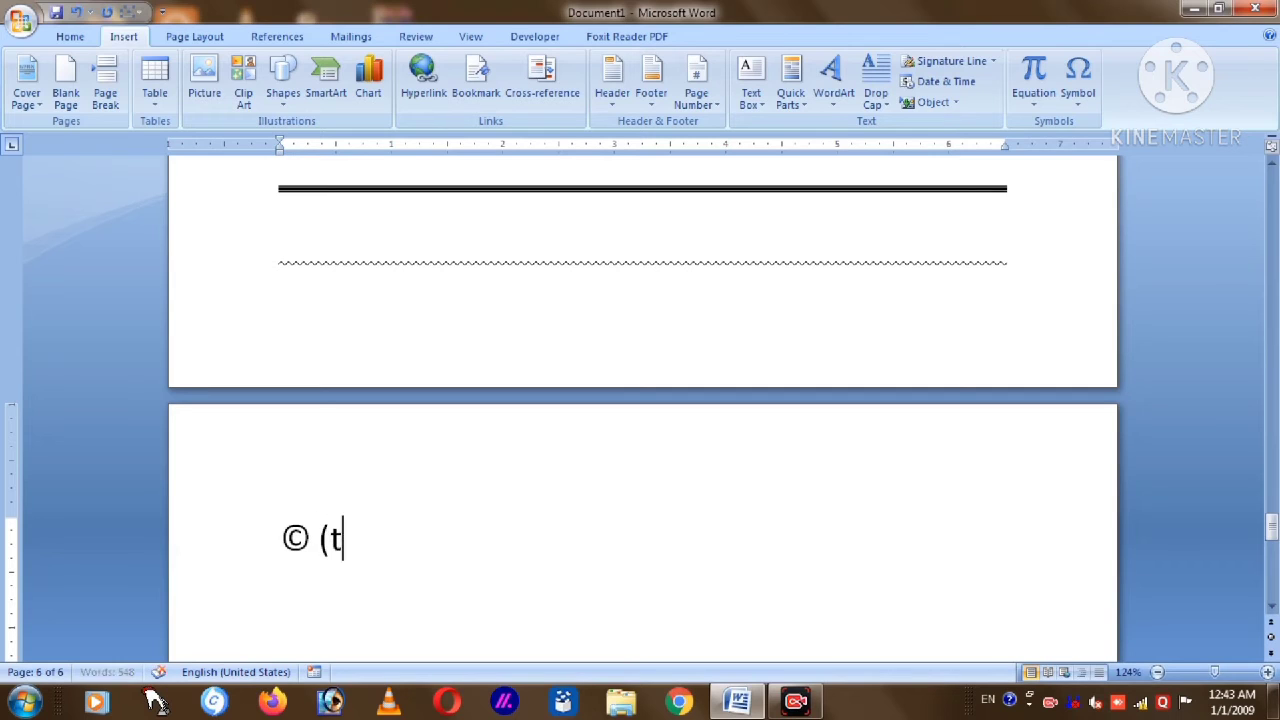
text(m))
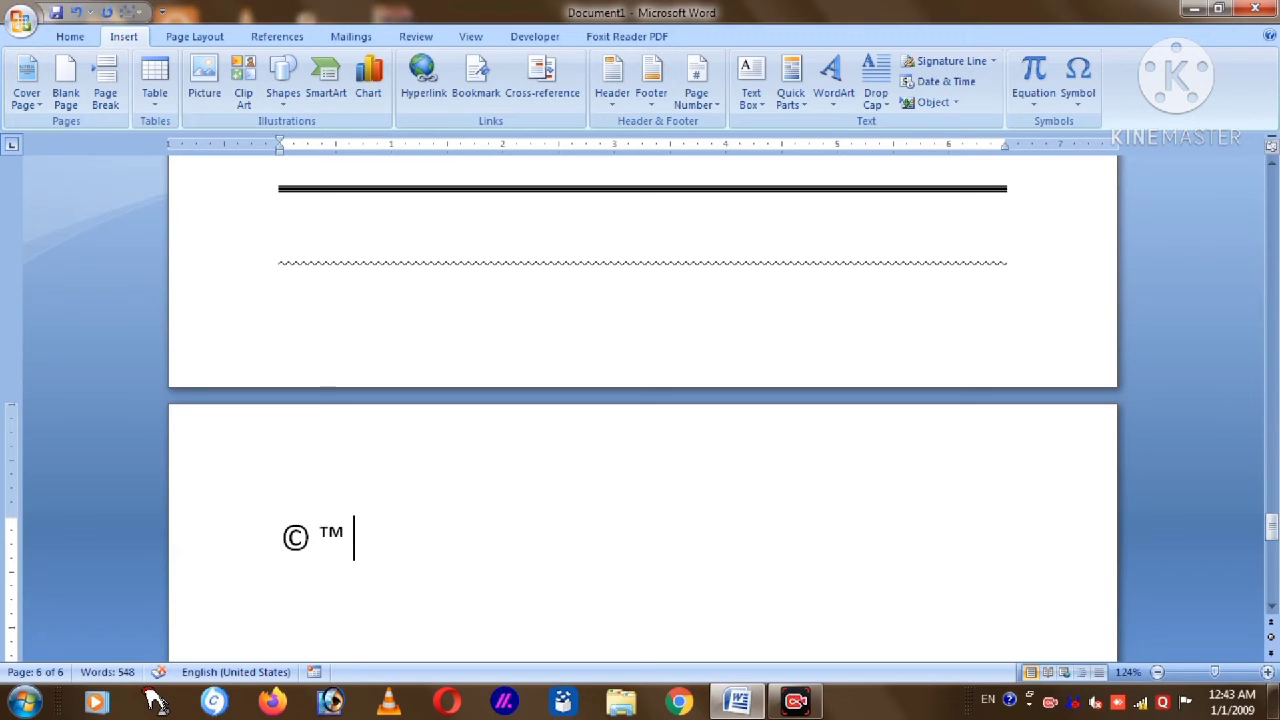
text( (r))
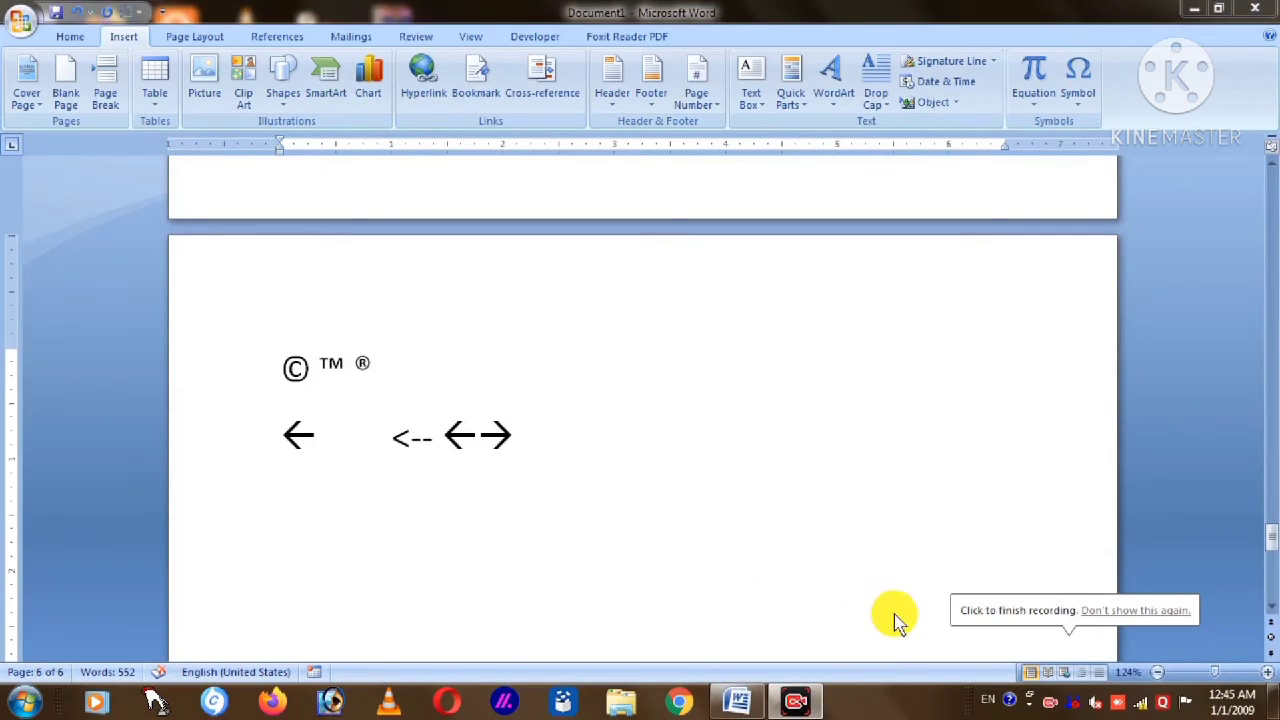
- On a new line below the existing arrows, create thin left and right arrows from <-- and -->
click(500, 541)
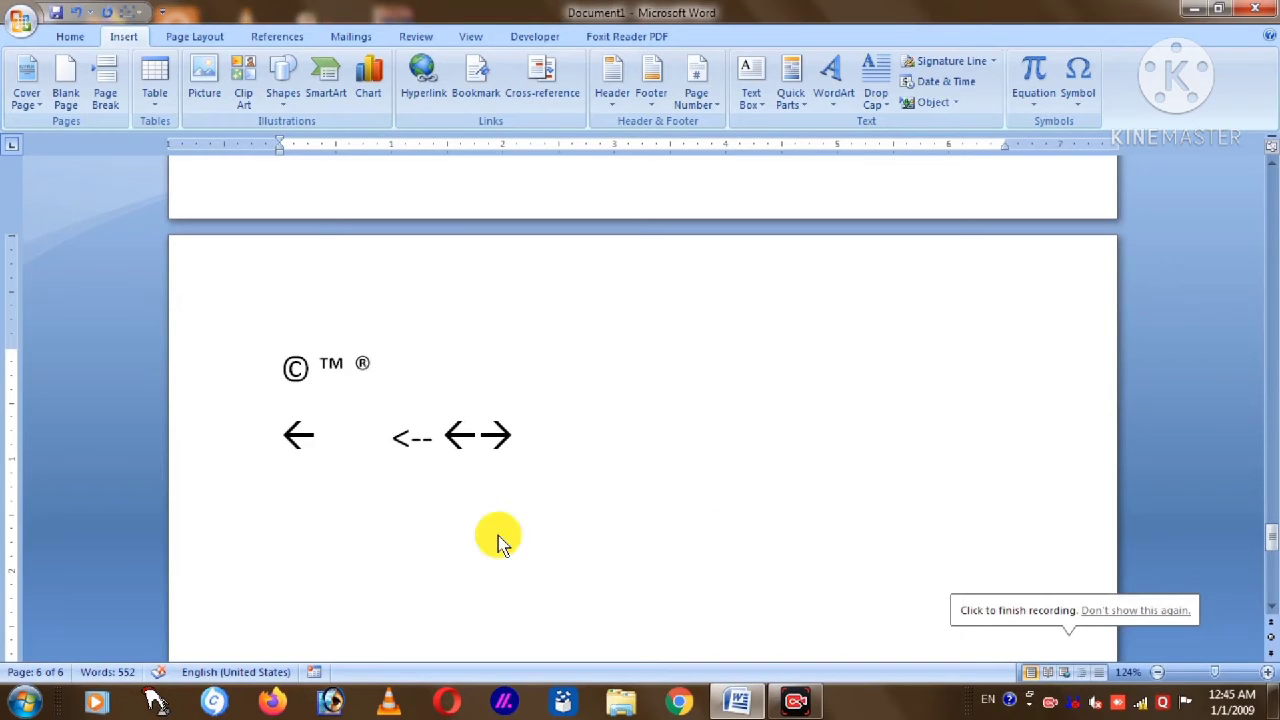
key(Return)
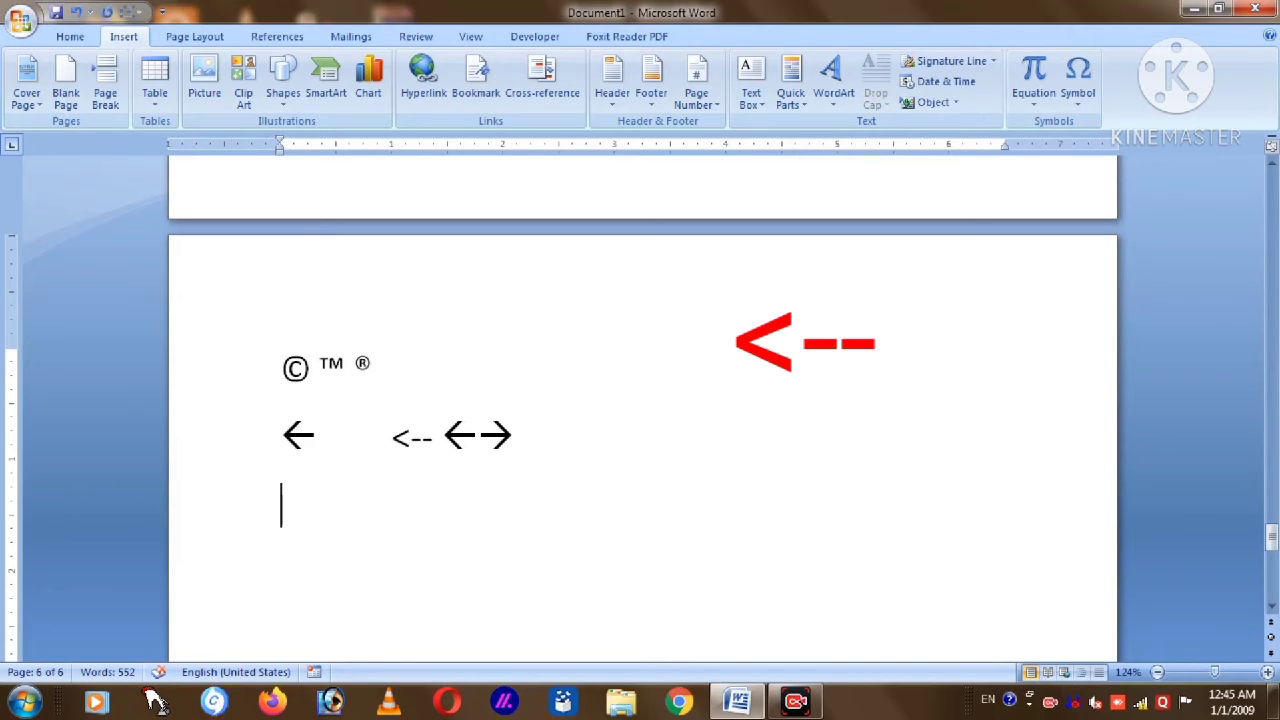
text(<--)
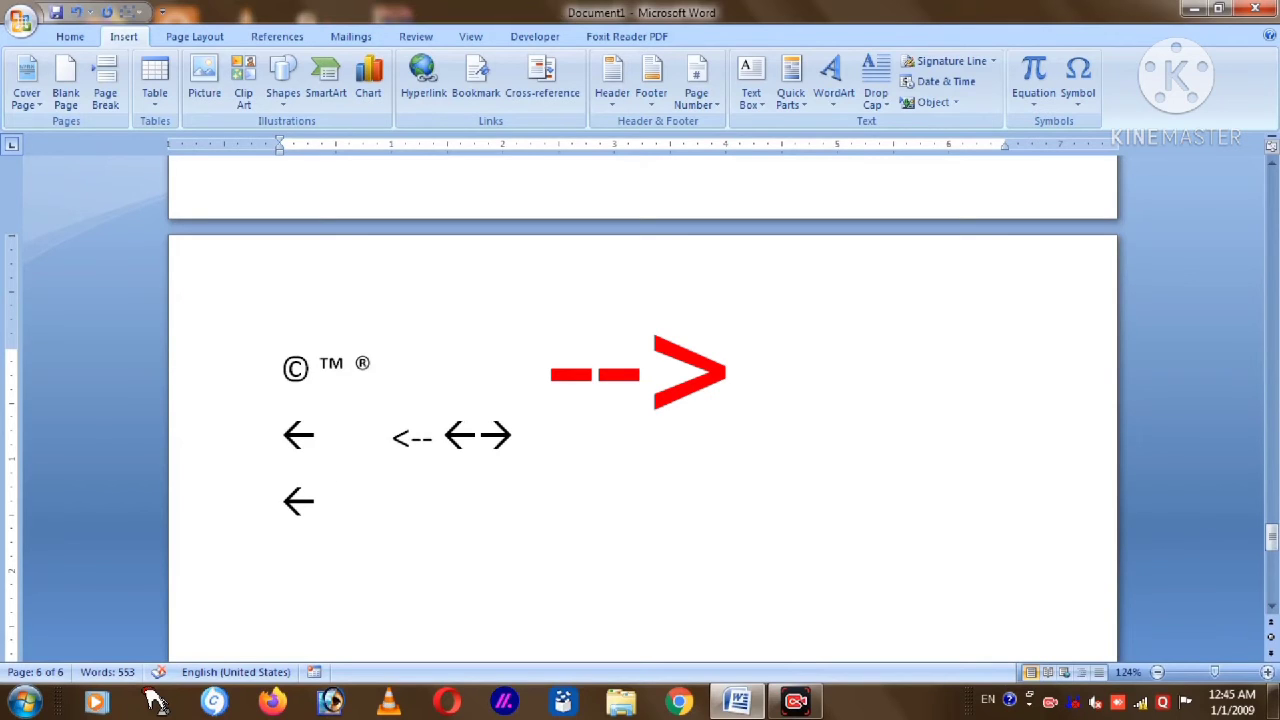
text(-->)
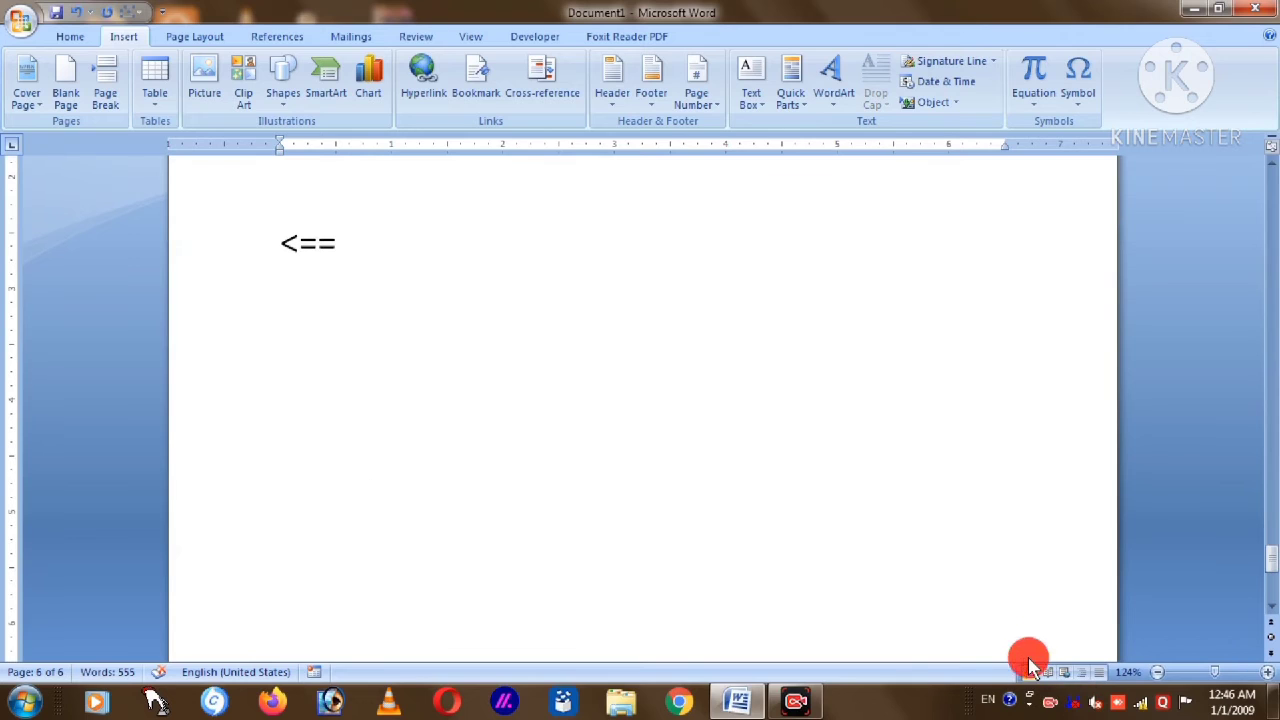
- Create bold left and right arrows from <== and ==>, and on the next line a double-headed arrow from <=> followed by plain <=>
text(<==)
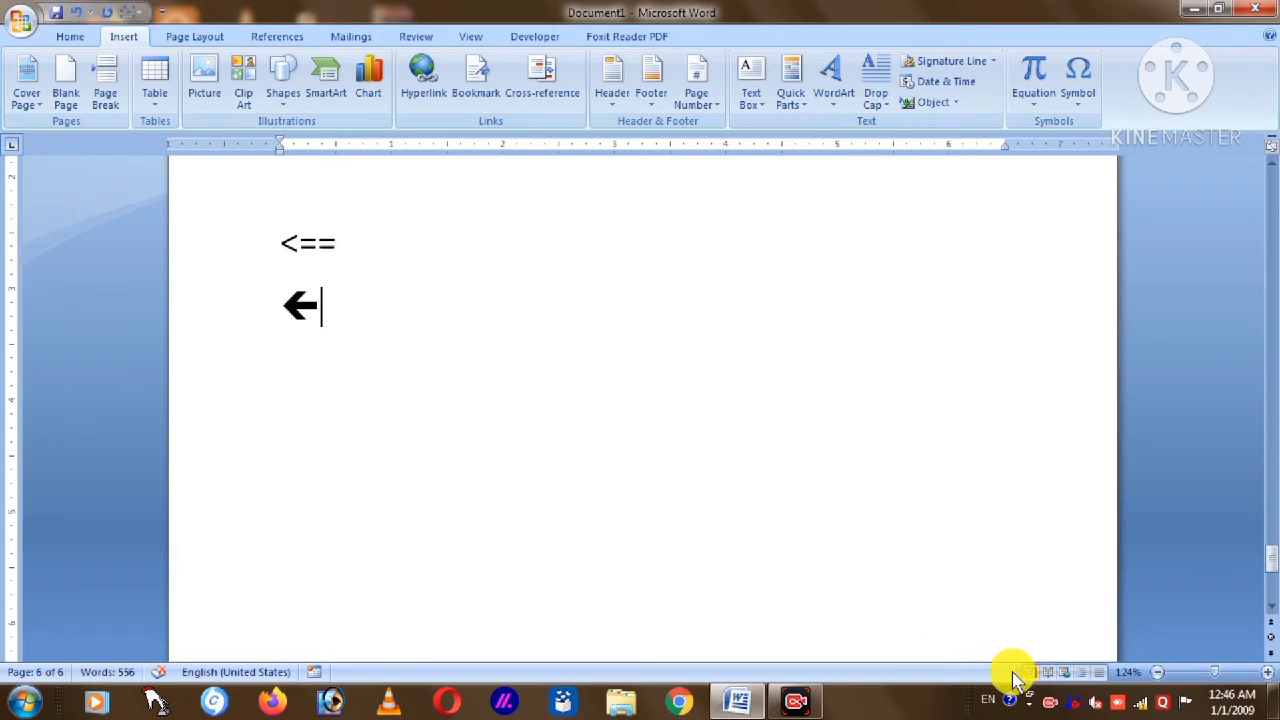
text(==>)
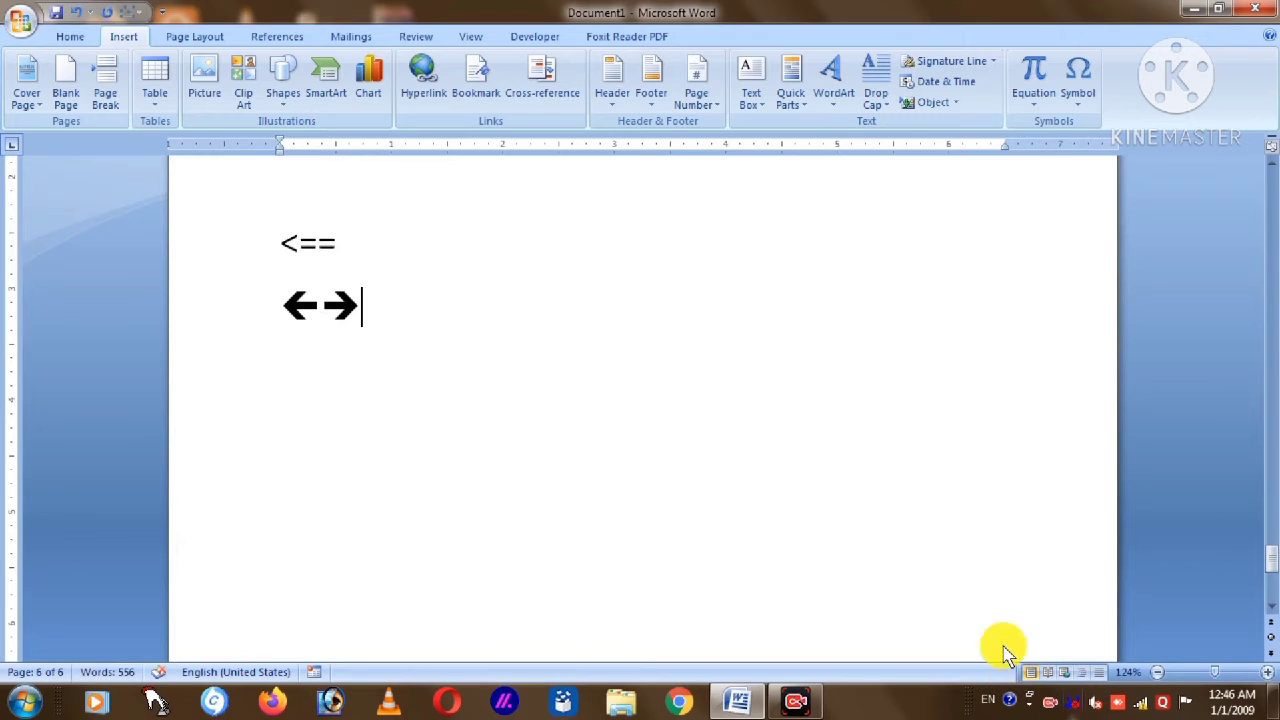
key(Return)
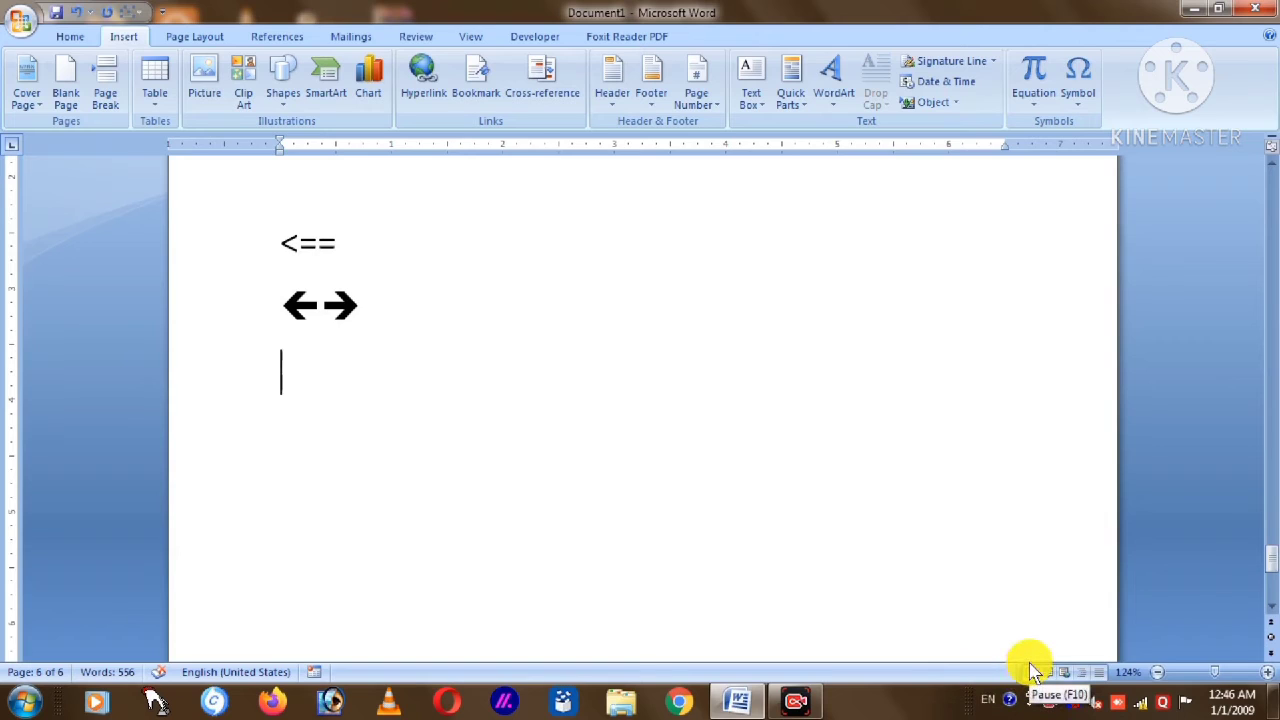
text(<=)
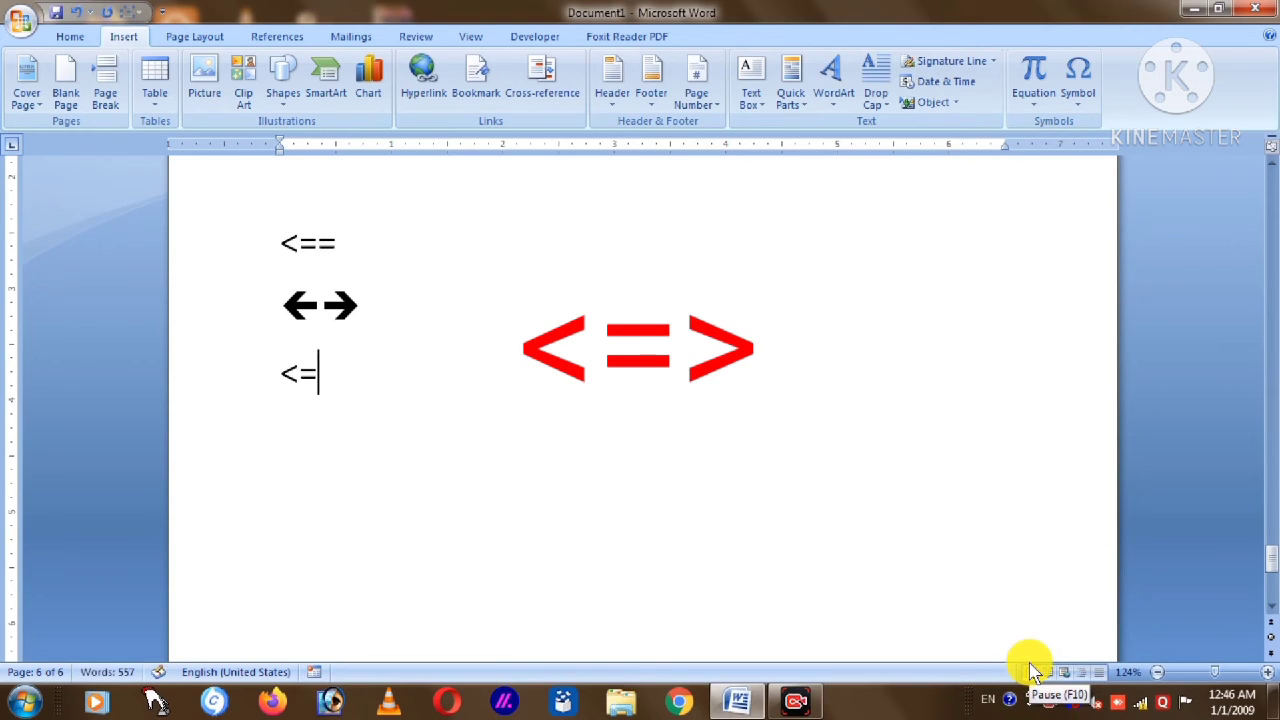
text(>)
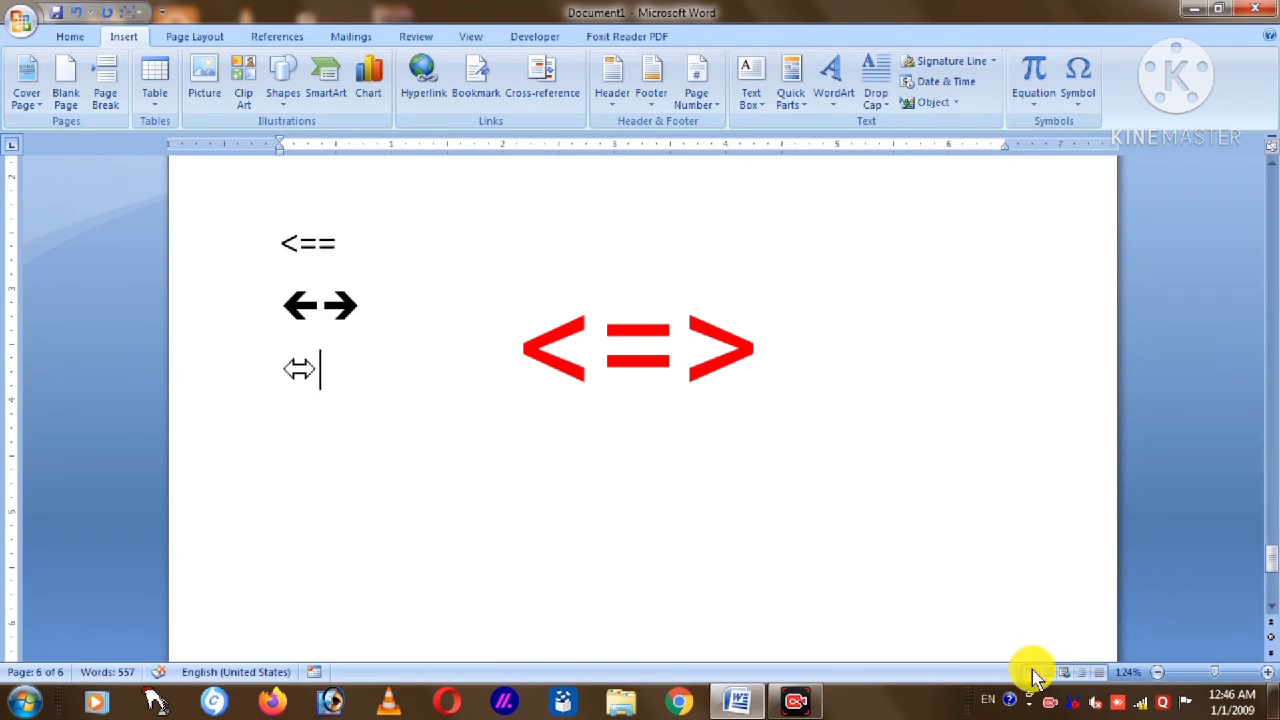
text(<=>)
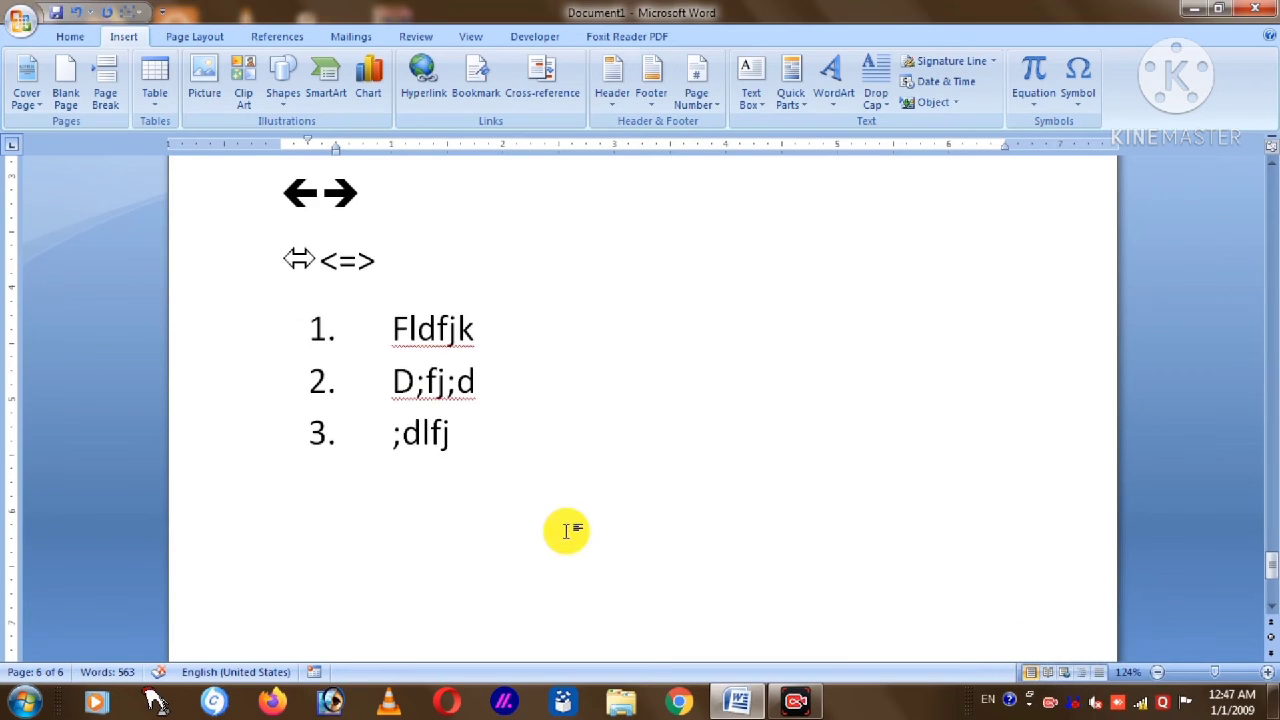
- Delete the three-item numbered list below the double-headed arrow
scroll(563, 531, down, 1)
scroll(563, 531, down, 1)
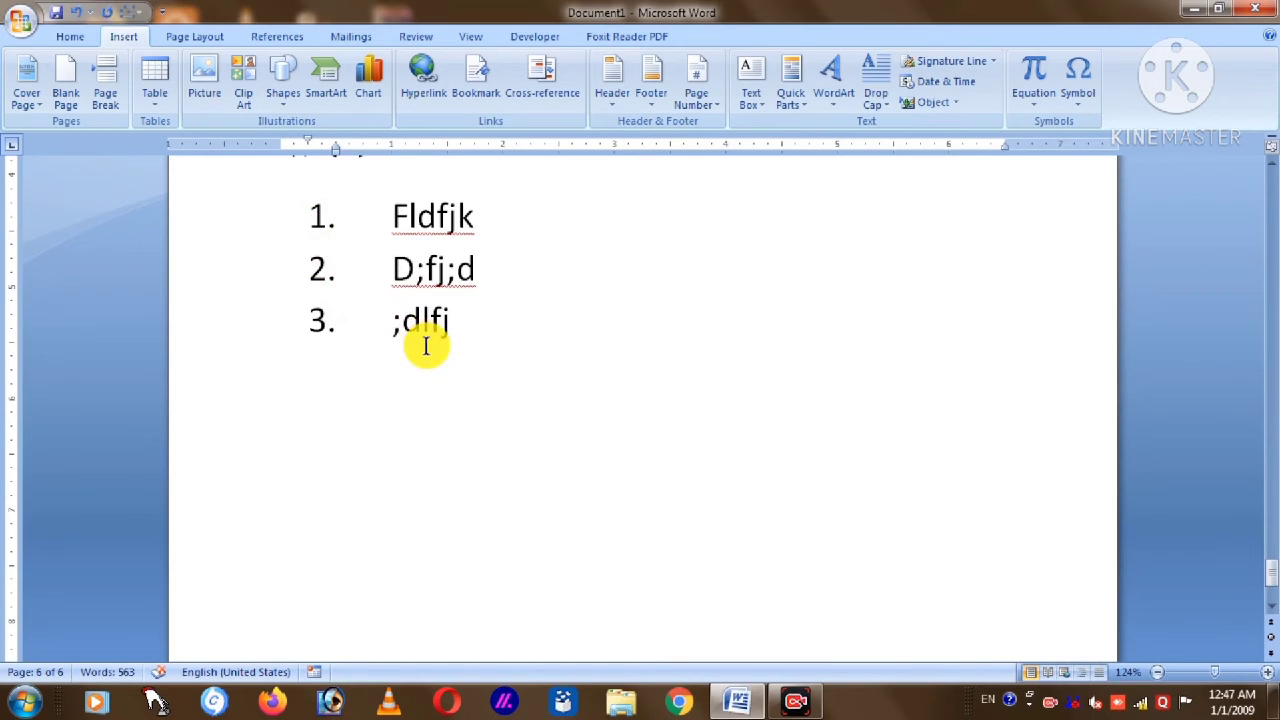
key(BackSpace)
key(BackSpace)
key(BackSpace)
key(BackSpace)
key(BackSpace)
key(BackSpace)
key(BackSpace)
key(BackSpace)
key(BackSpace)
key(BackSpace)
key(BackSpace)
key(BackSpace)
key(BackSpace)
key(BackSpace)
key(BackSpace)
key(BackSpace)
key(BackSpace)
key(BackSpace)
key(BackSpace)
key(BackSpace)
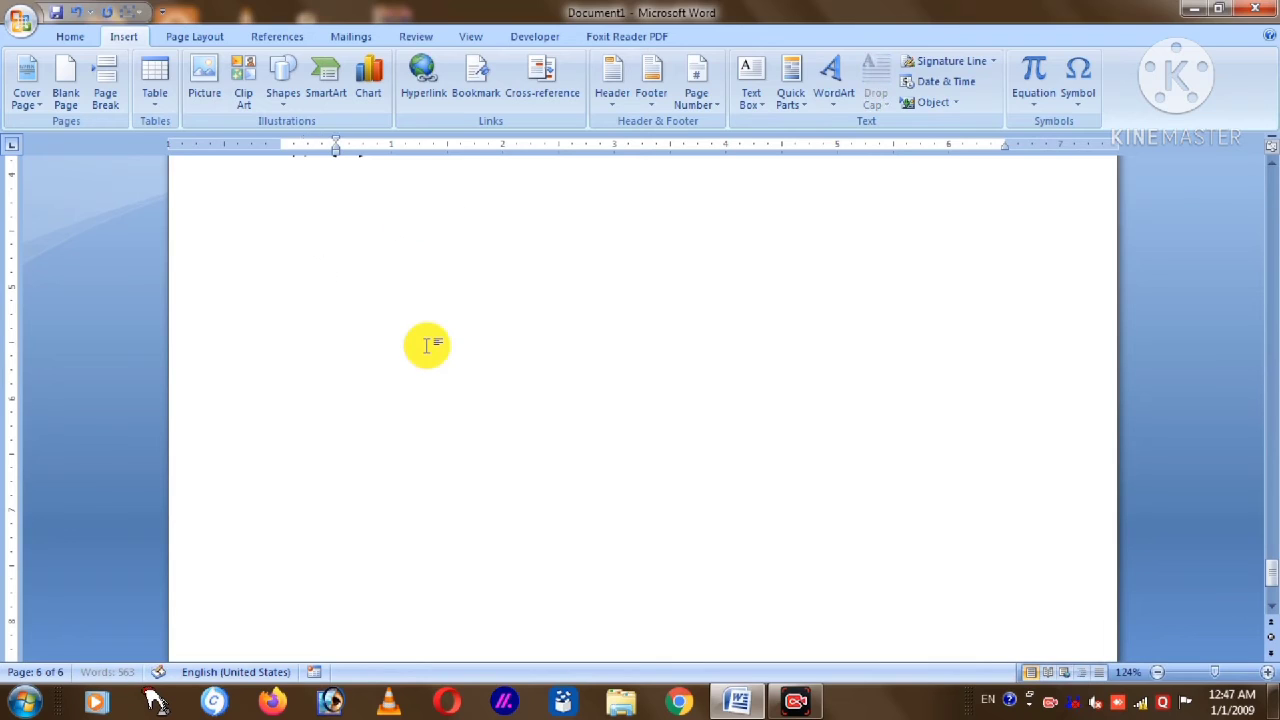
key(BackSpace)
- Start an automatic numbered list with 1. below the double-headed arrow and enter the items Gjk;flgfg, ;flgjfd;g and fgklfdg
key(Return)
text(1)
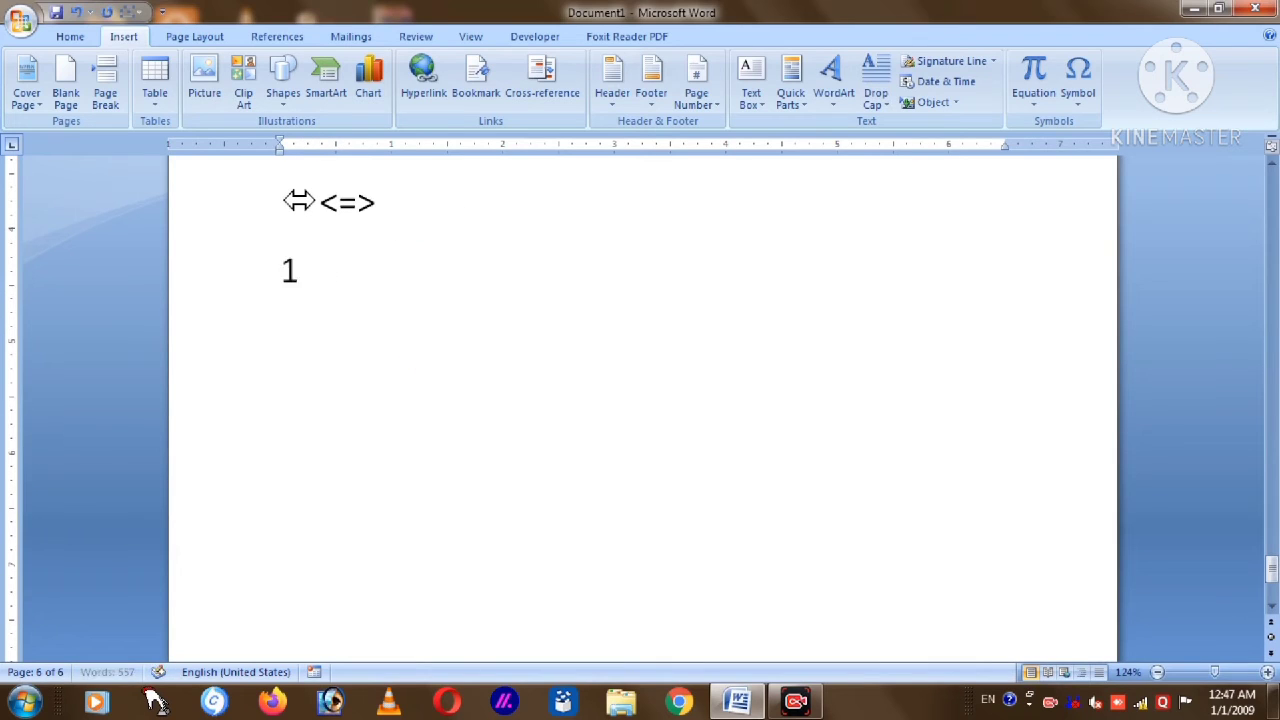
text(.)
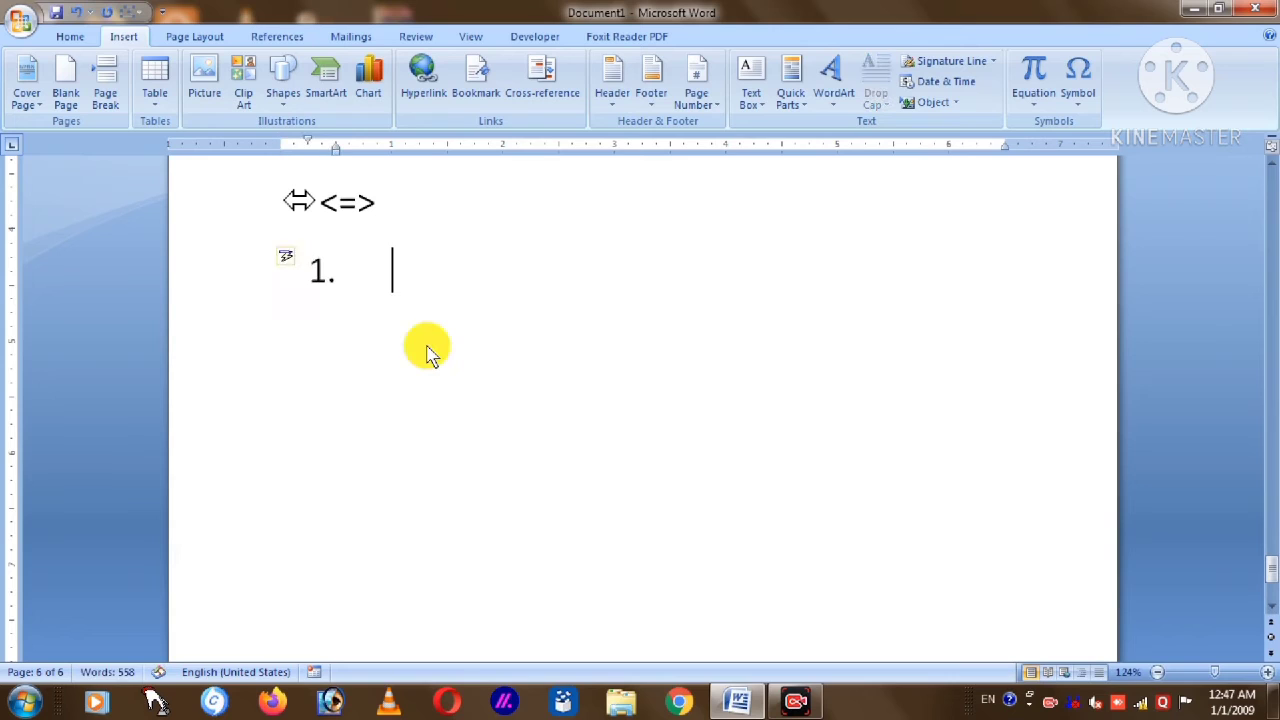
text( Gjk;flgfg)
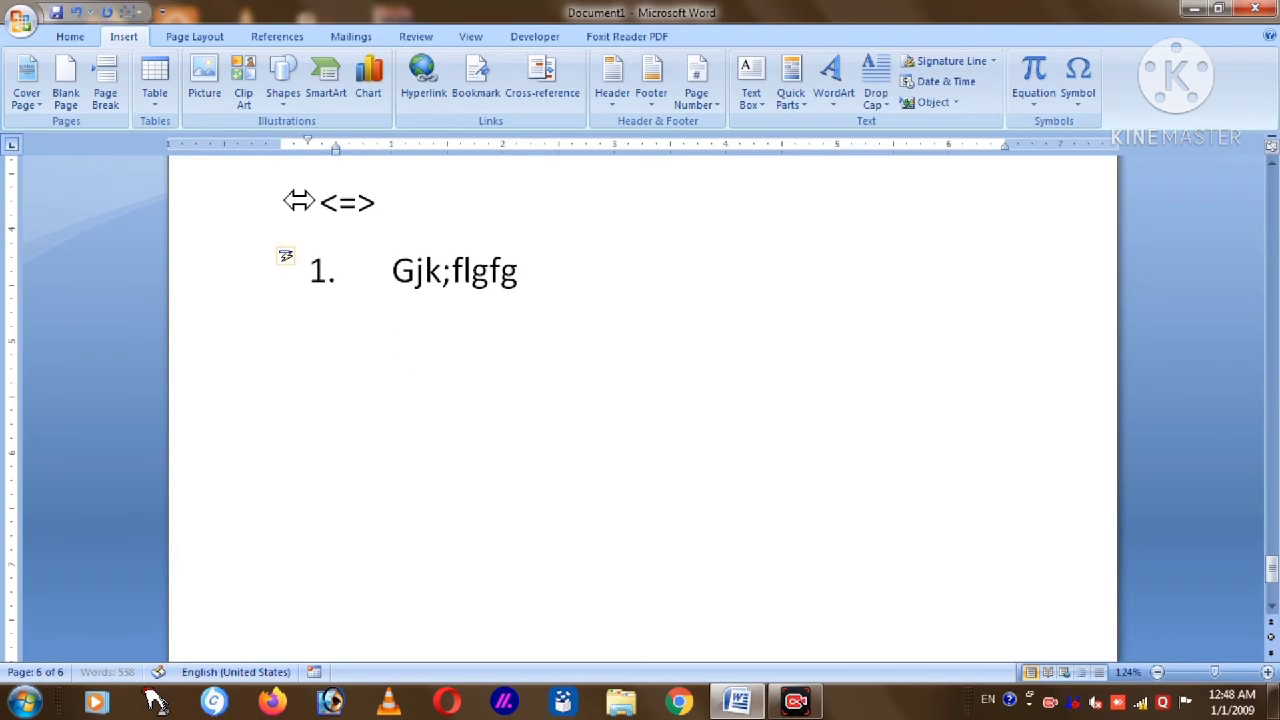
key(Return)
text(;flgjfd;g)
key(Return)
text(fgklfdg)
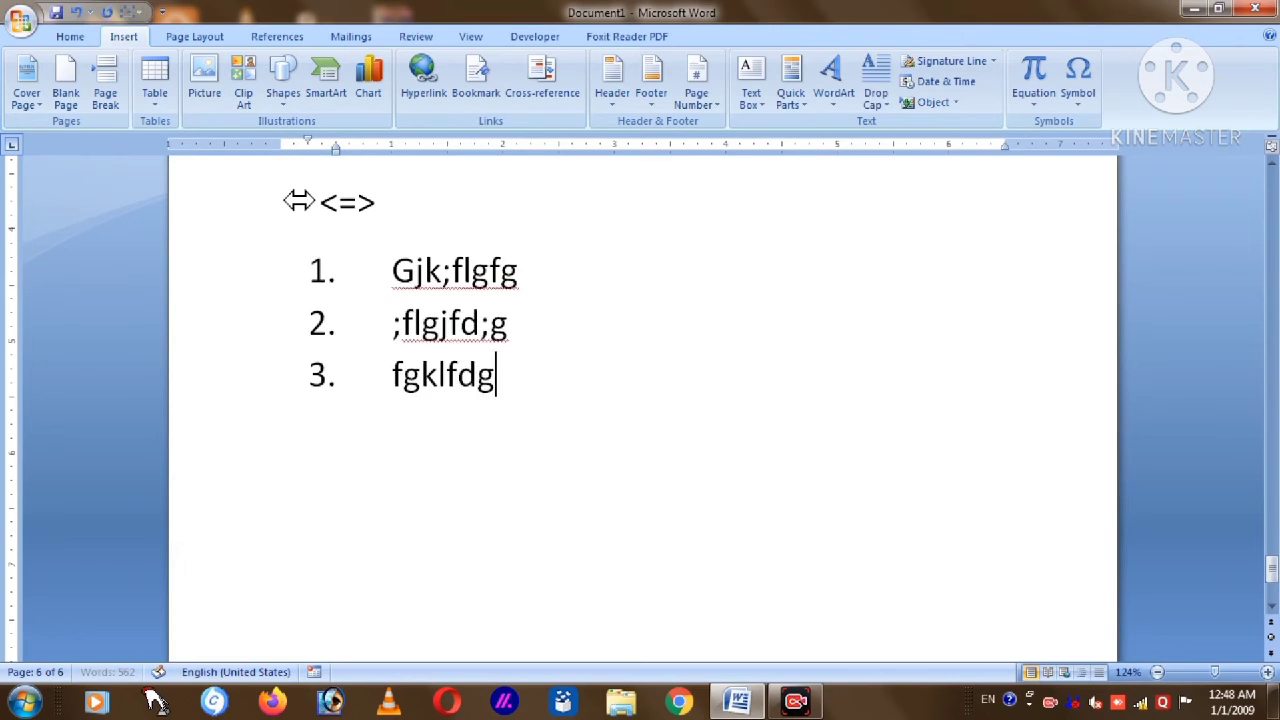
- Extend the numbered list with the items fg;sdljg, fdlg;jkfg, ;fjg;l and fglfg
key(Return)
text(fg;sdljg)
key(Return)
text(fdlg;jkfg)
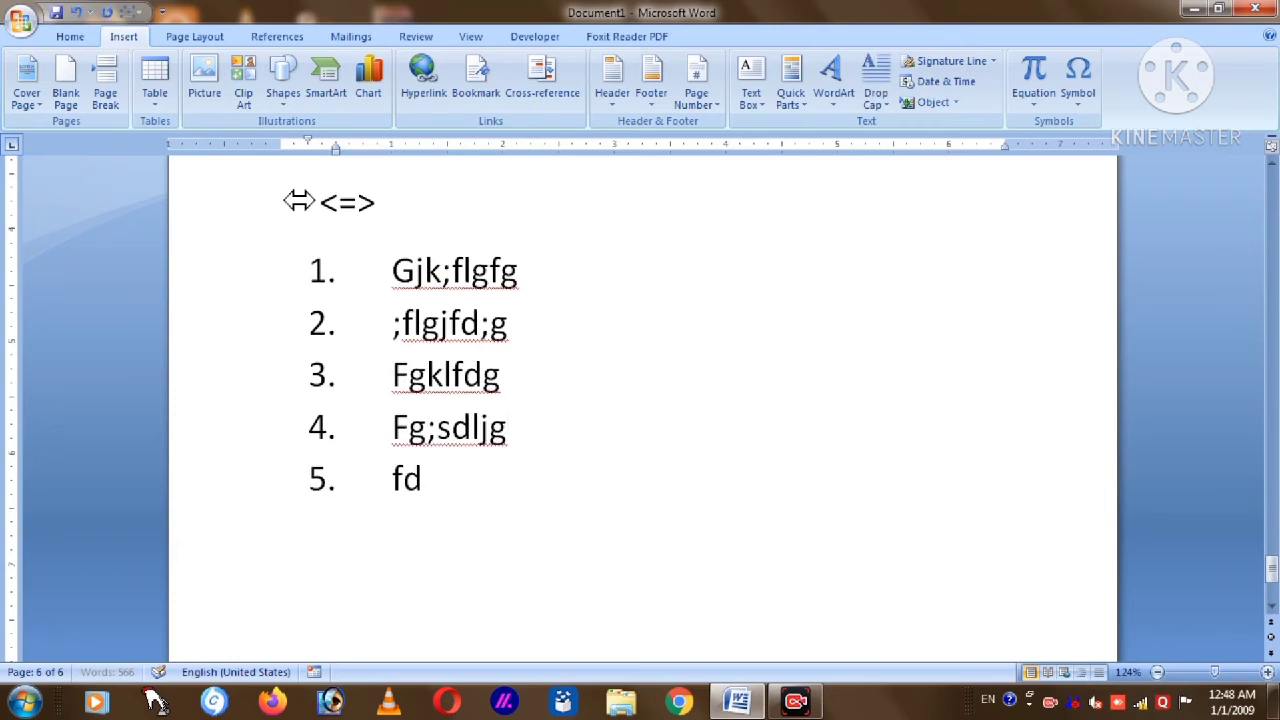
key(Return)
text(;fjg;l)
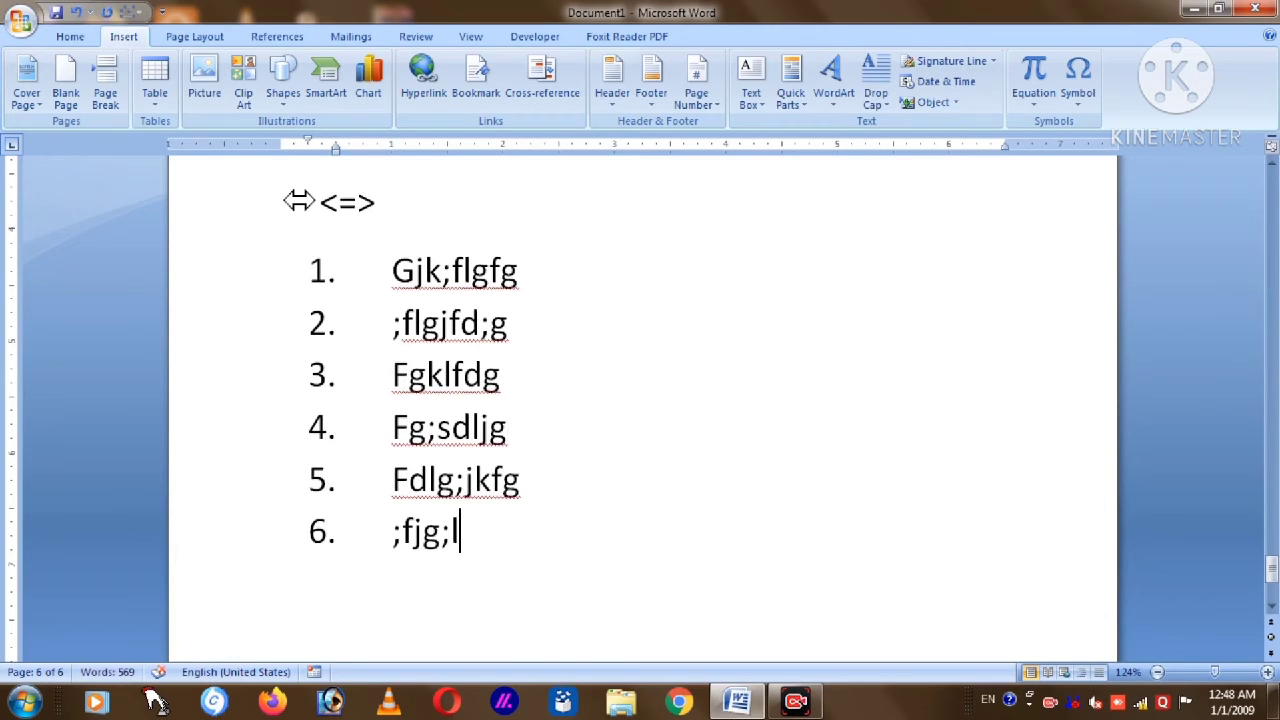
click(1032, 661)
key(Return)
text(fglfg)
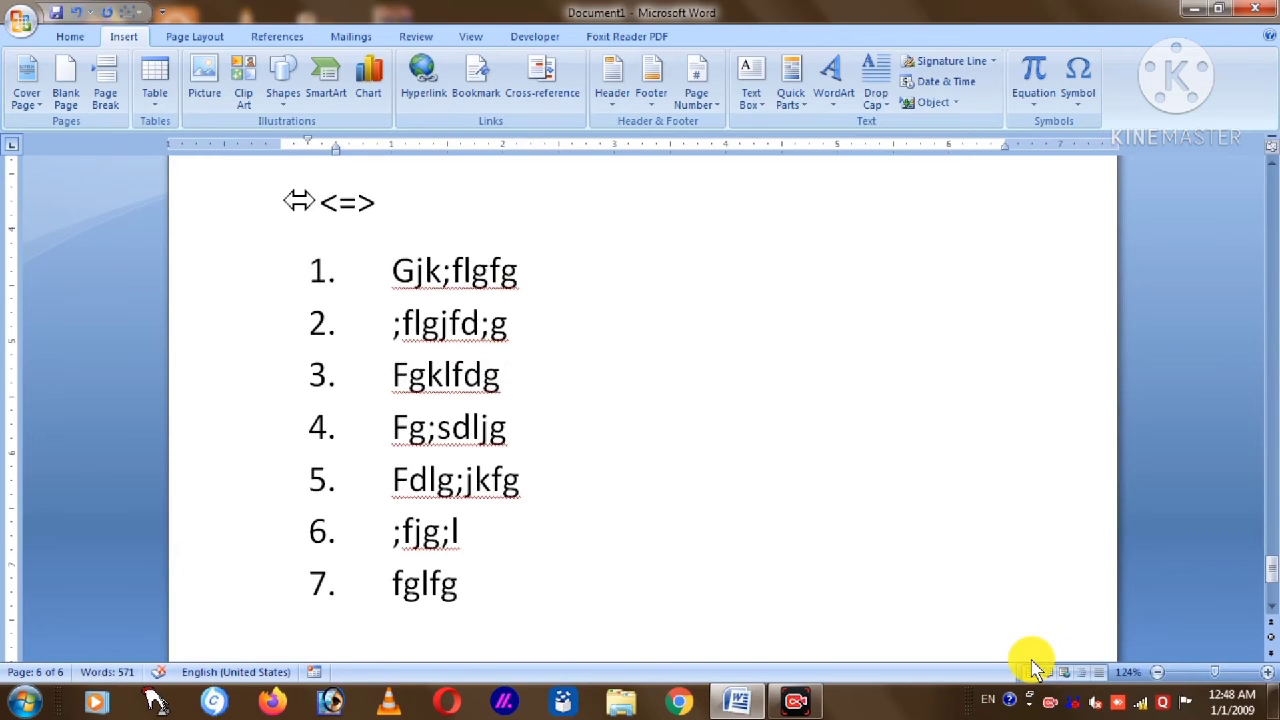
- End the numbered list after Fglfg and add the plain lines jgfdl;gj and f;ljgf below it, followed by a page break
key(Return)
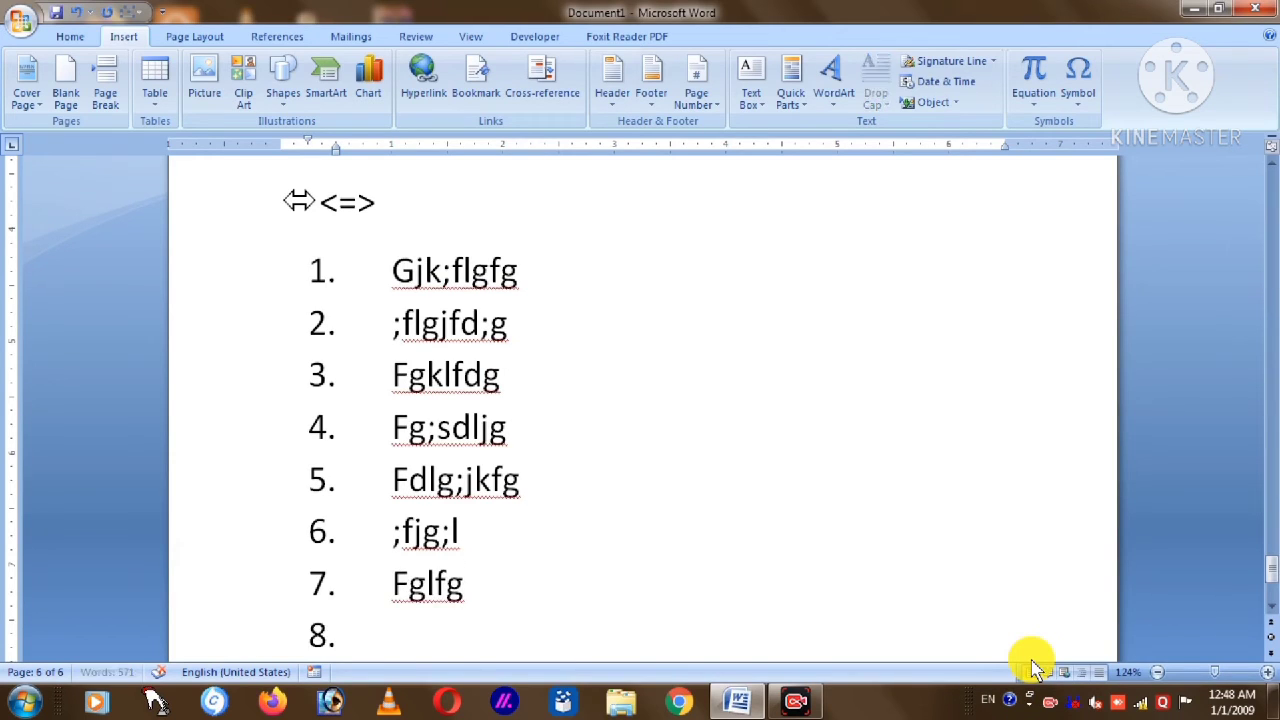
key(Return)
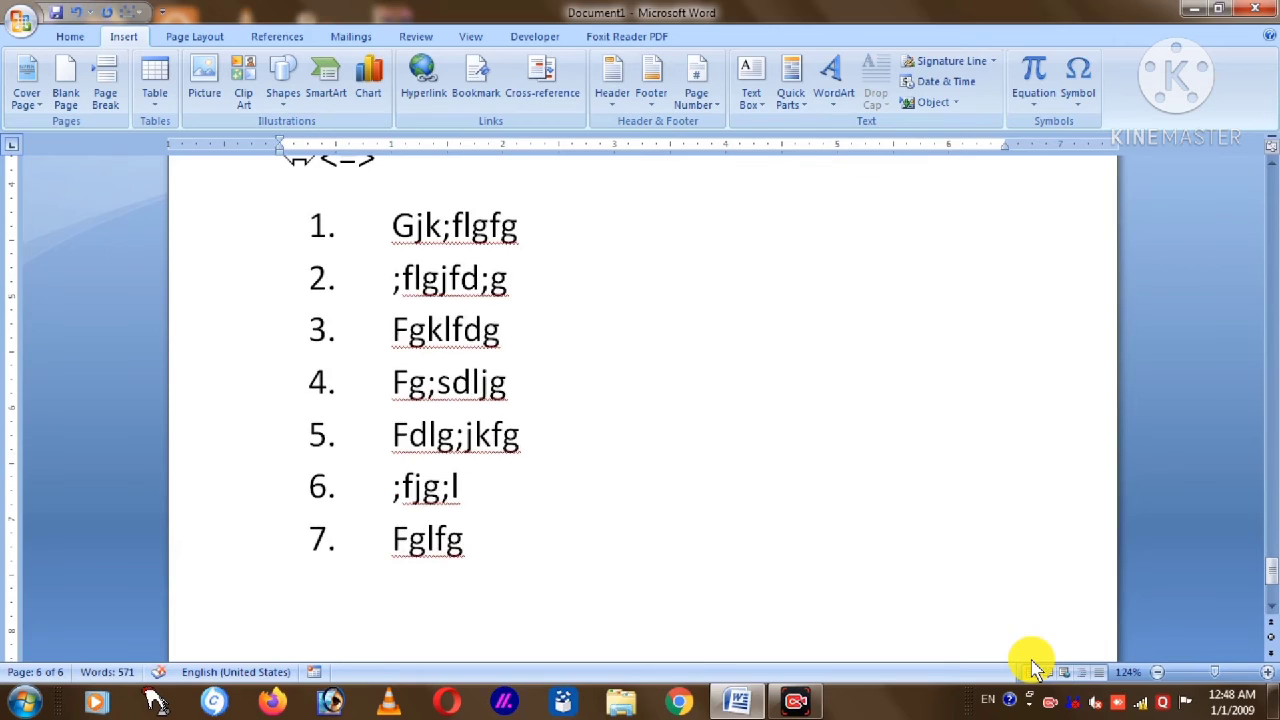
scroll(506, 614, down, 1)
text(jgfdl;gj)
key(Return)
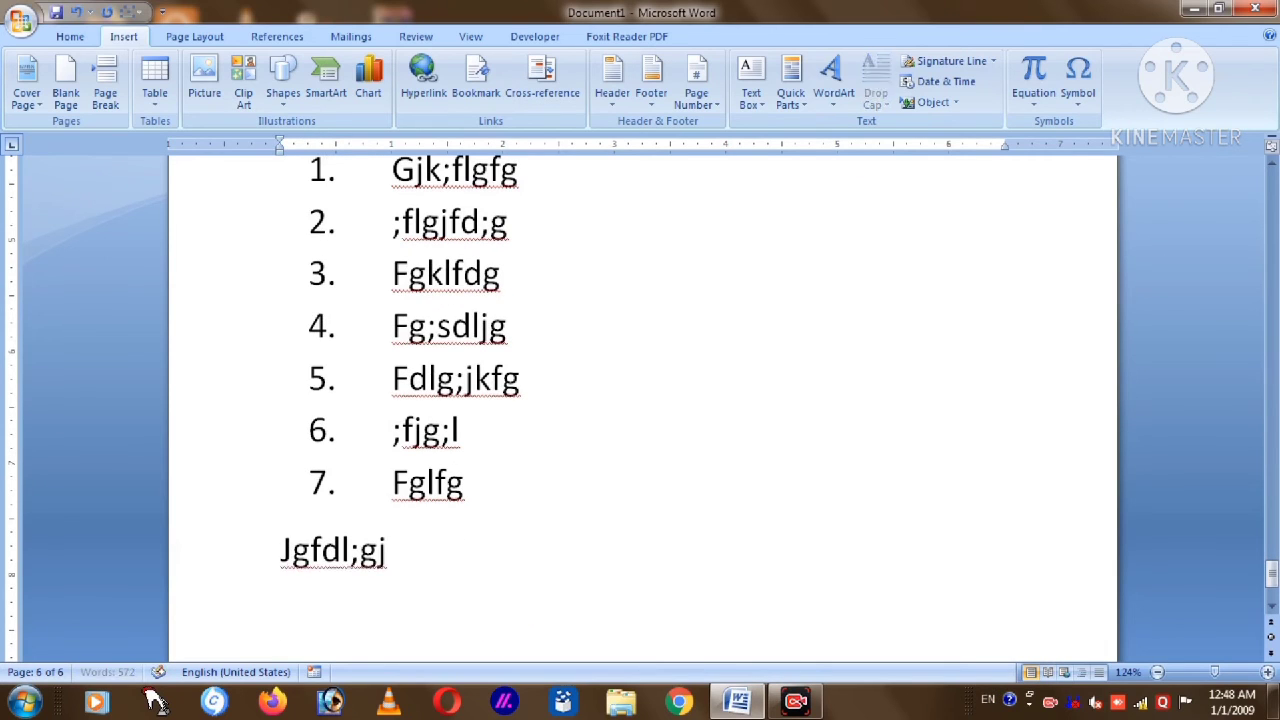
text(f;ljgf)
key(ctrl+Return)
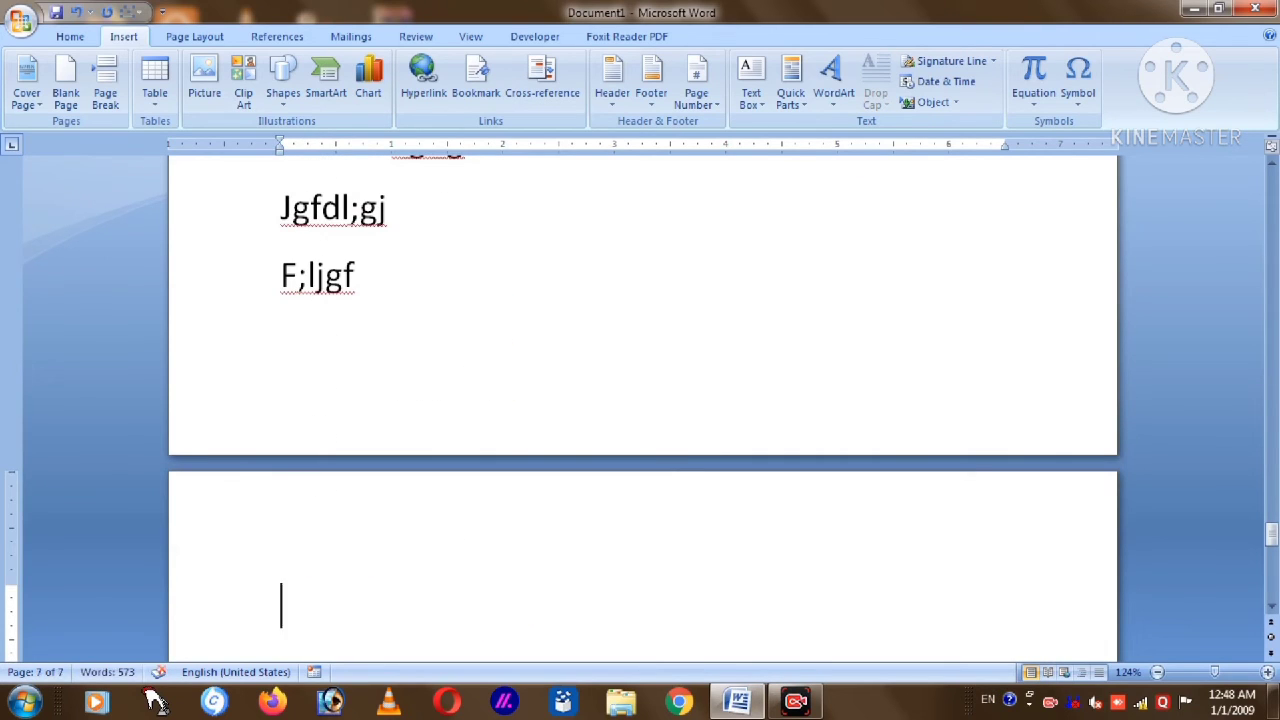
- Insert an empty, indented line without a number directly below the first list item, Gjk;flgfg
scroll(634, 540, up, 4)
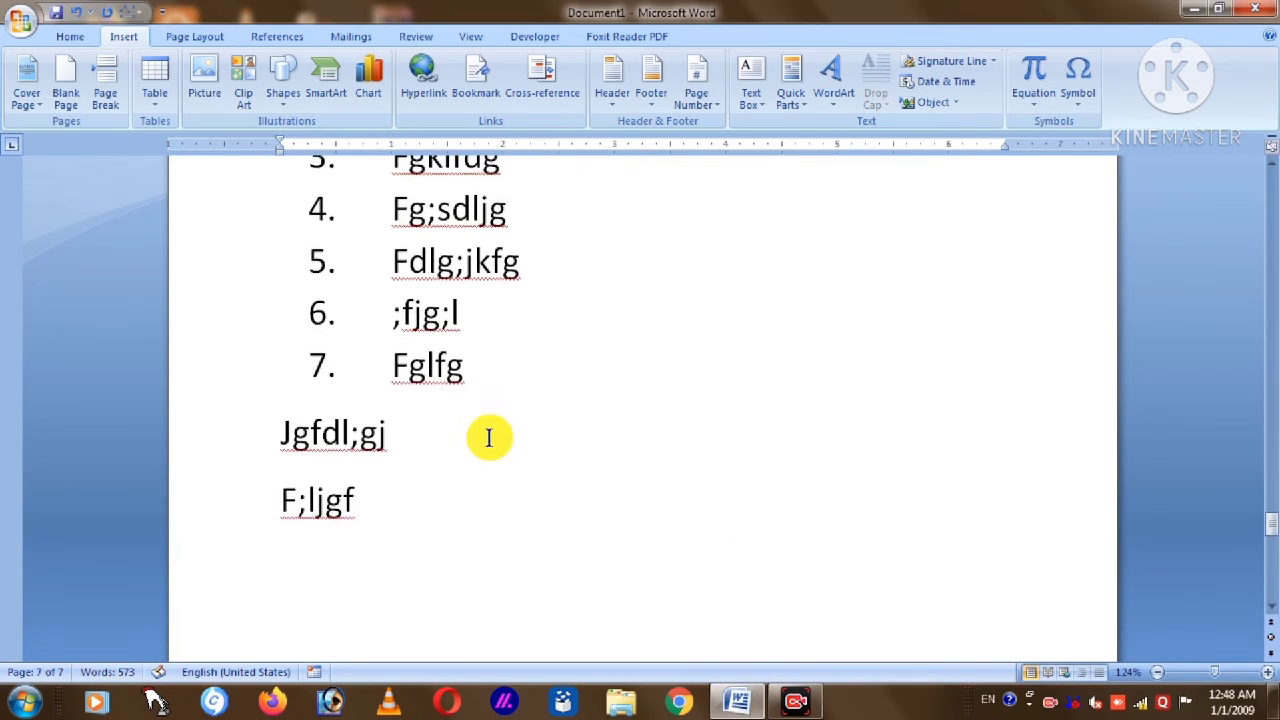
scroll(400, 320, up, 3)
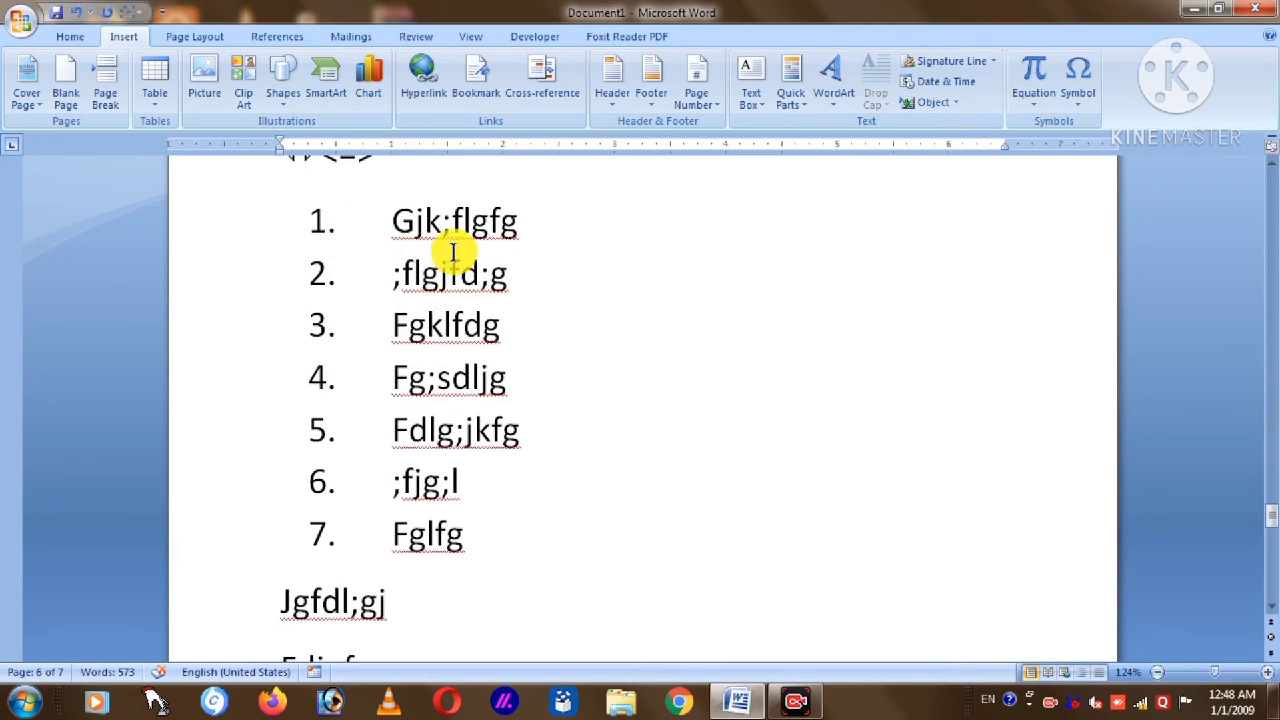
click(535, 228)
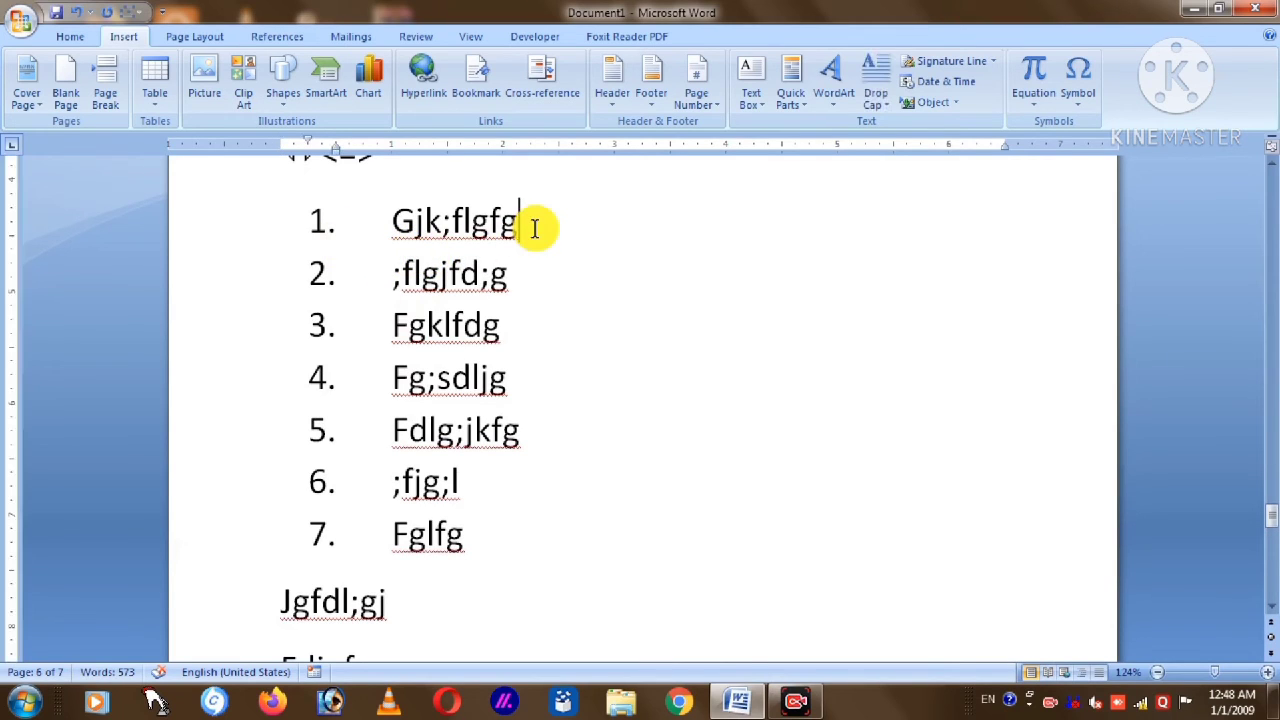
key(Return)
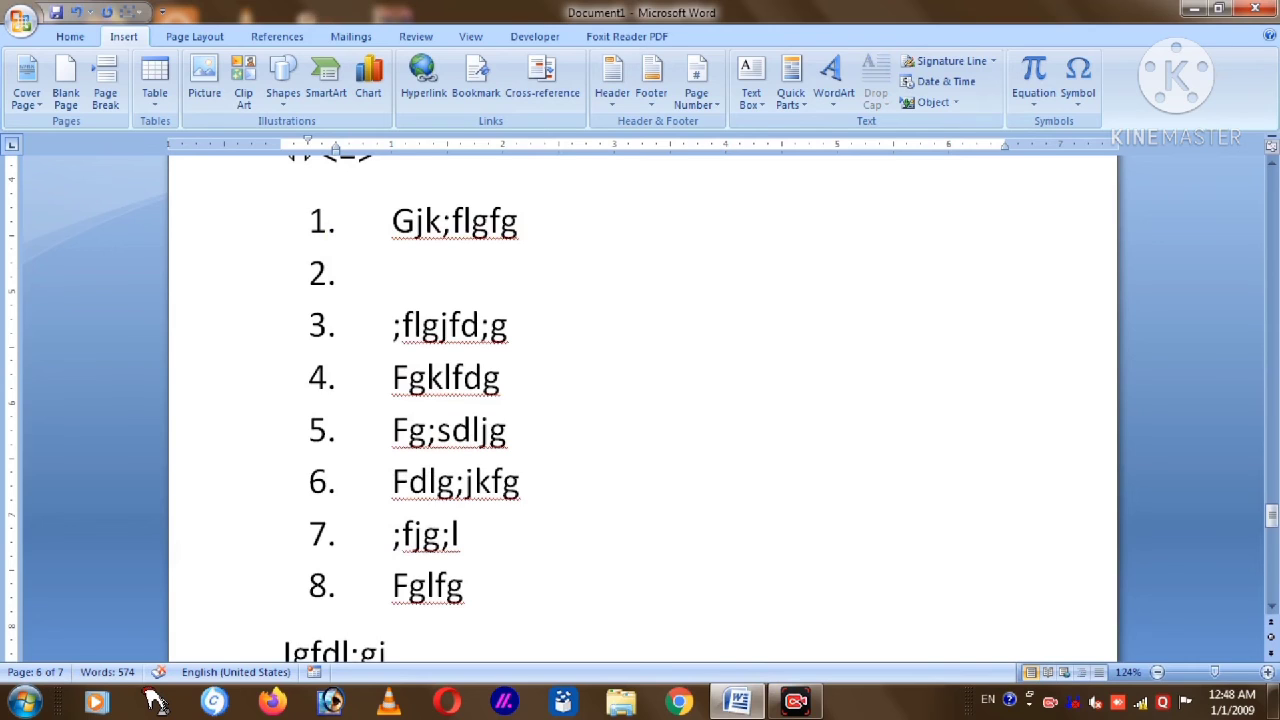
key(BackSpace)
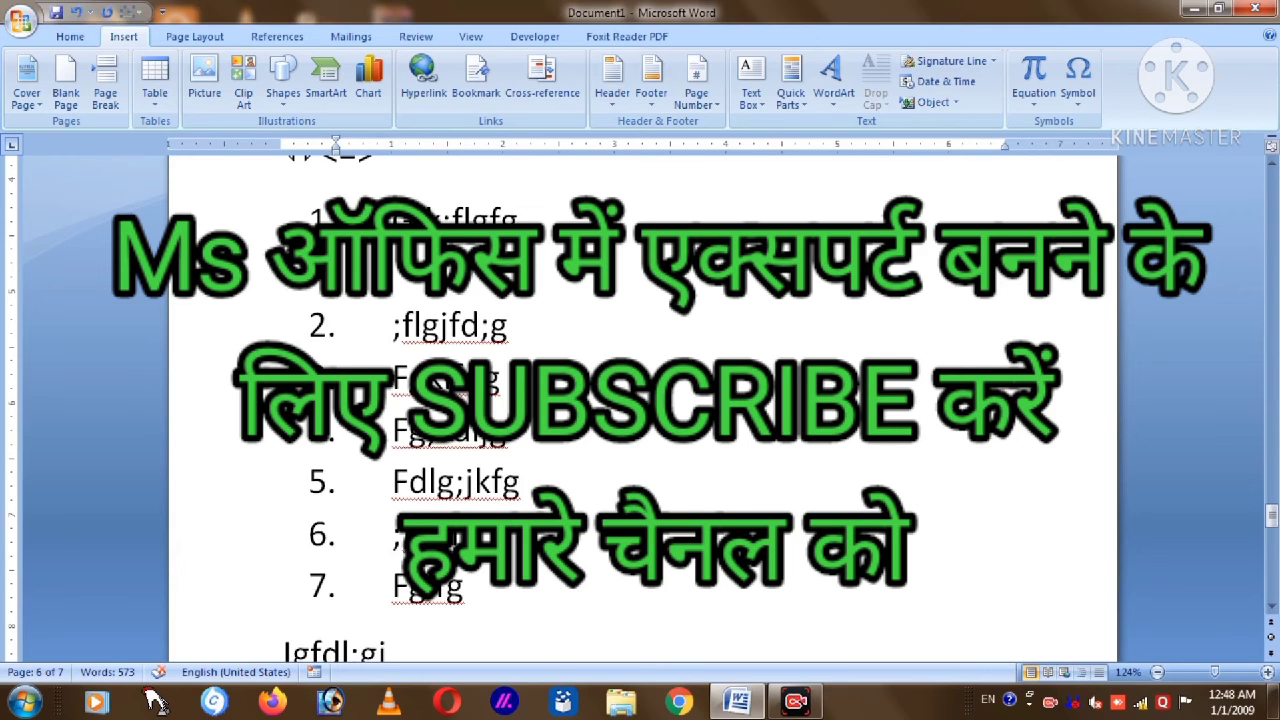
text(A0)
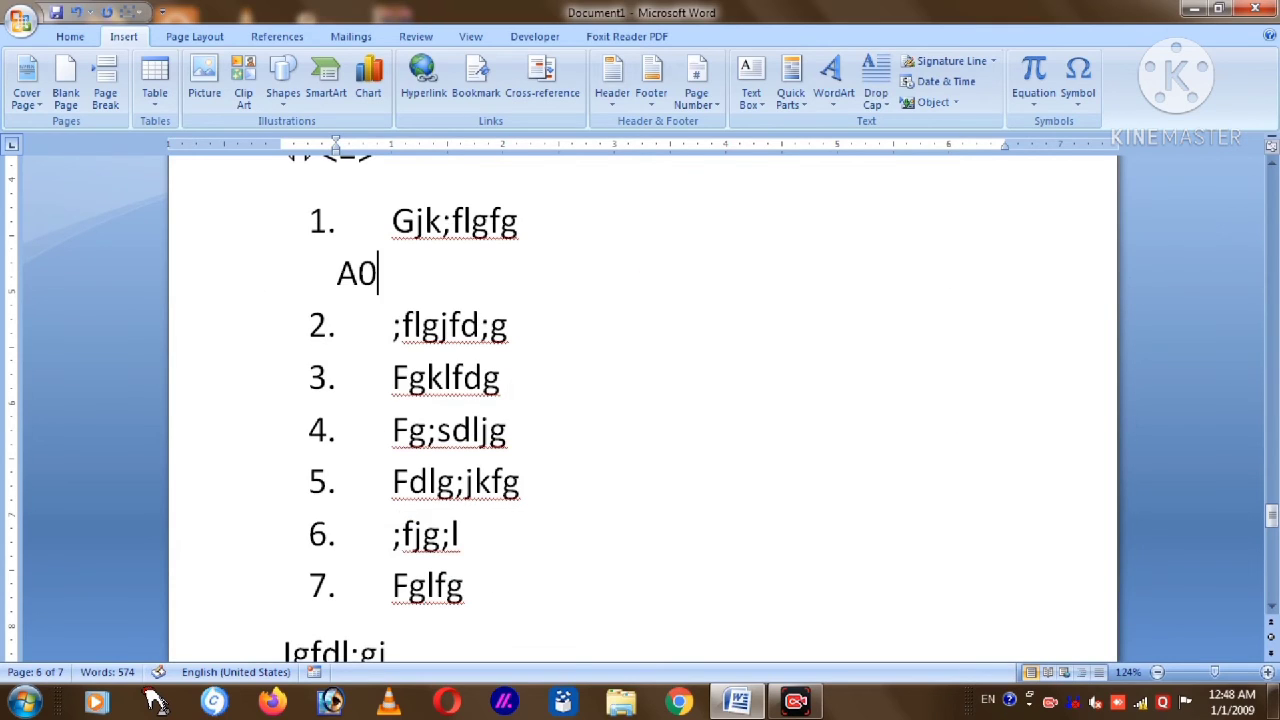
key(BackSpace)
text(dfj)
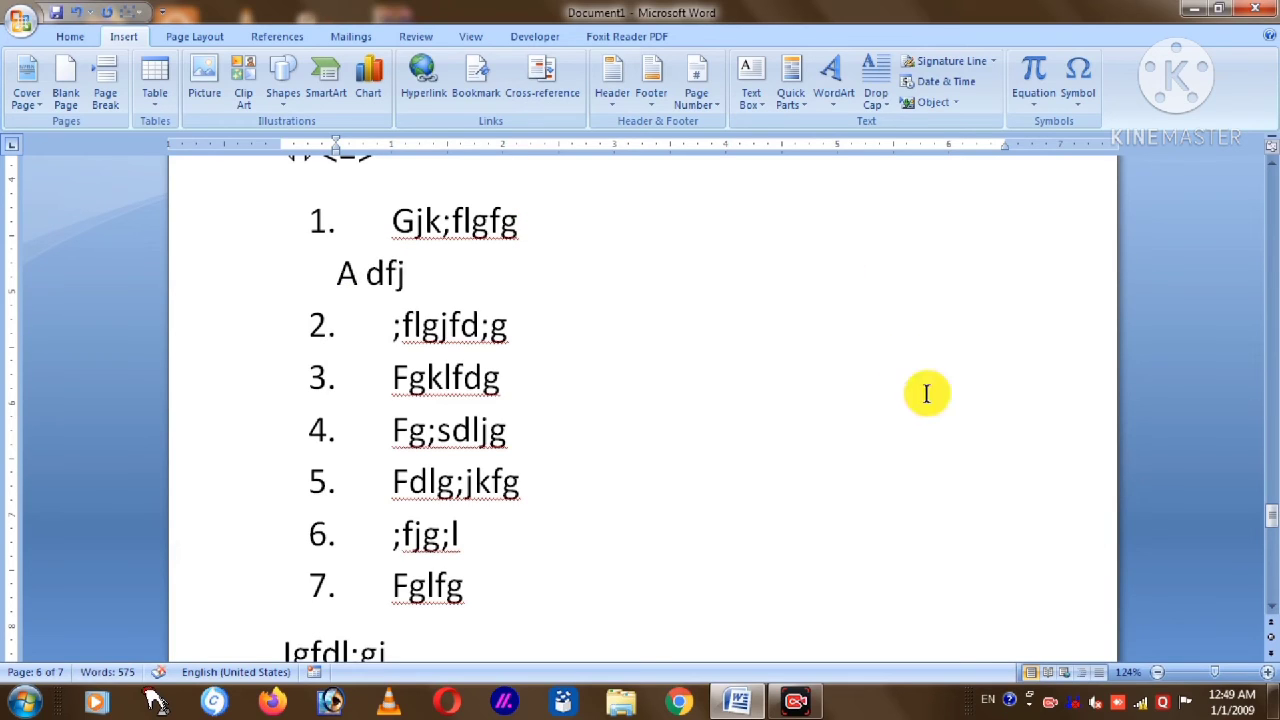
key(BackSpace)
key(BackSpace)
key(BackSpace)
key(BackSpace)
key(BackSpace)
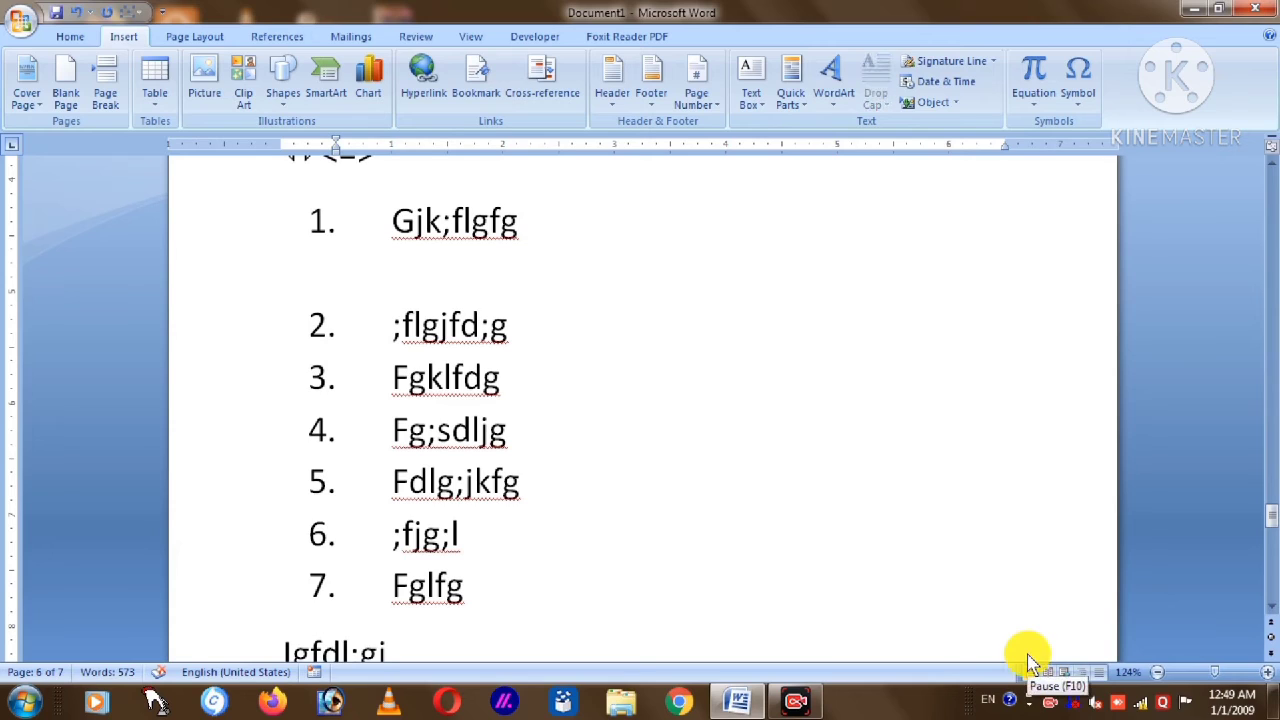
- Start an automatic lettered list with a) under the first numbered item and enter fjdfj;sdj, f;lgjdfg, gfkg;dfgj and fg;lfjd
text(a)
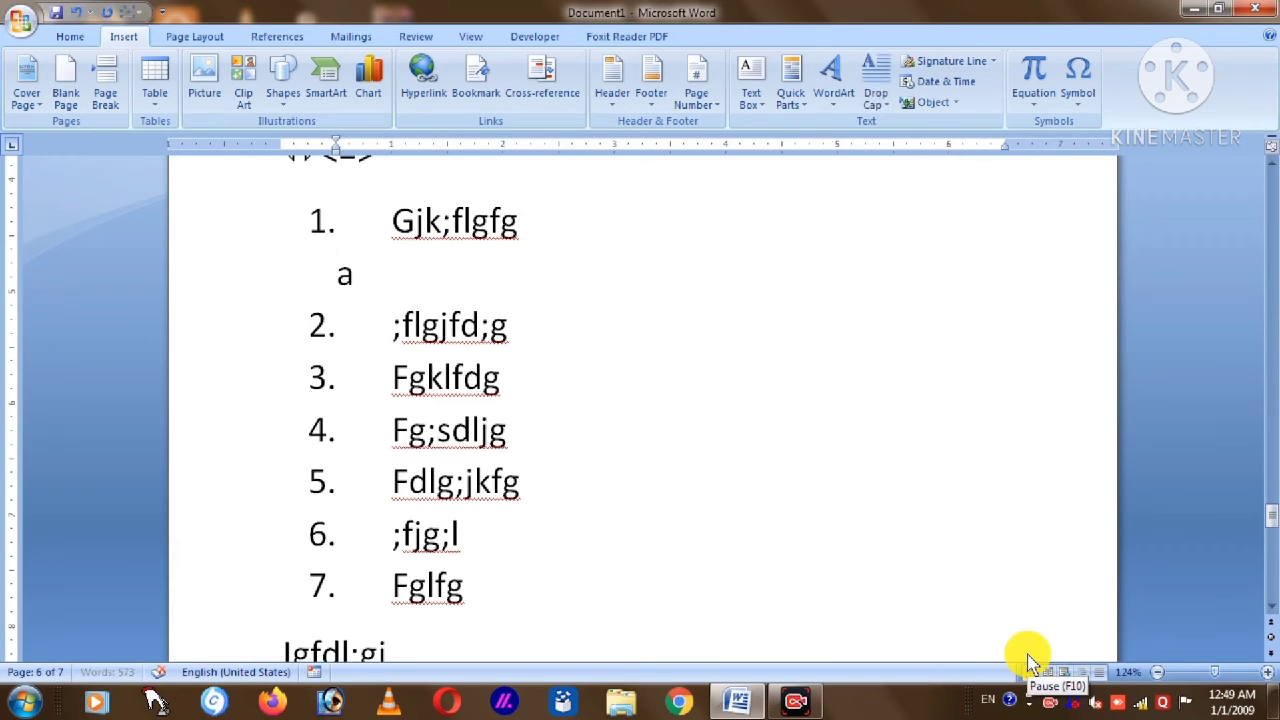
text())
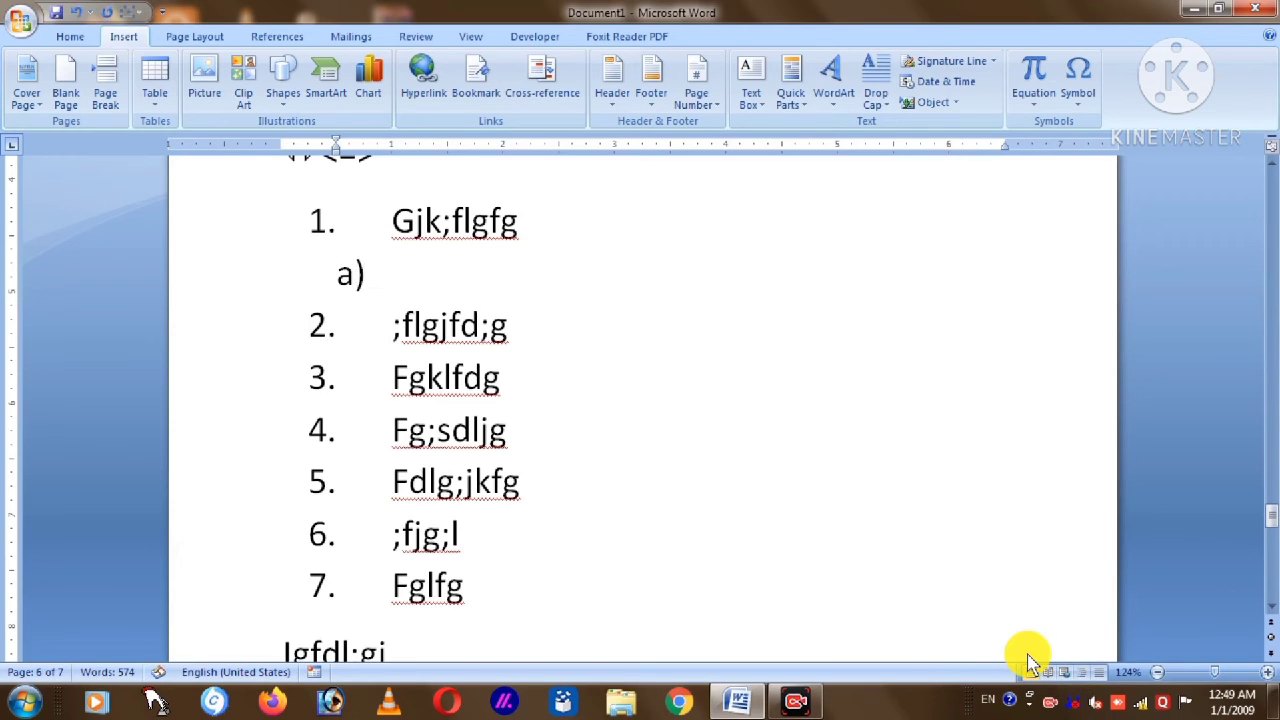
key(Tab)
text(fjdfj;sdj)
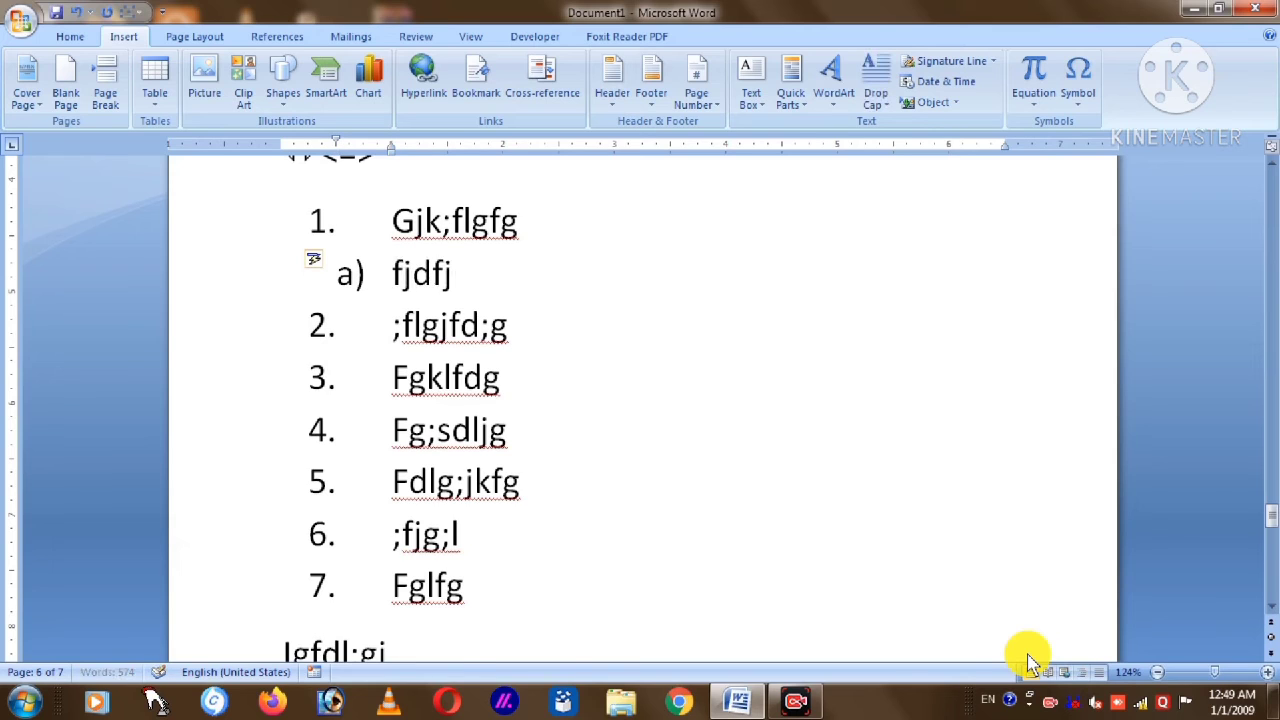
key(Return)
text(f;lgjdfg)
key(Return)
text(gfkg;dfgj)
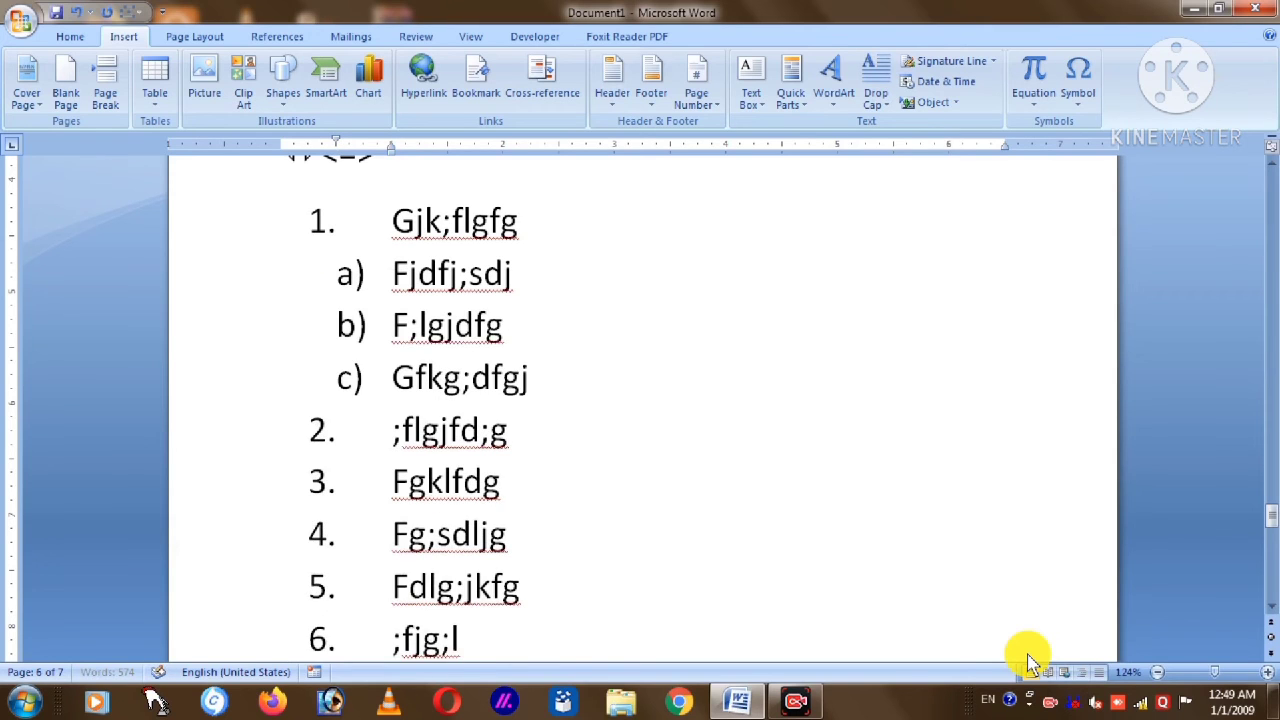
key(Return)
text(fg;lfjd)
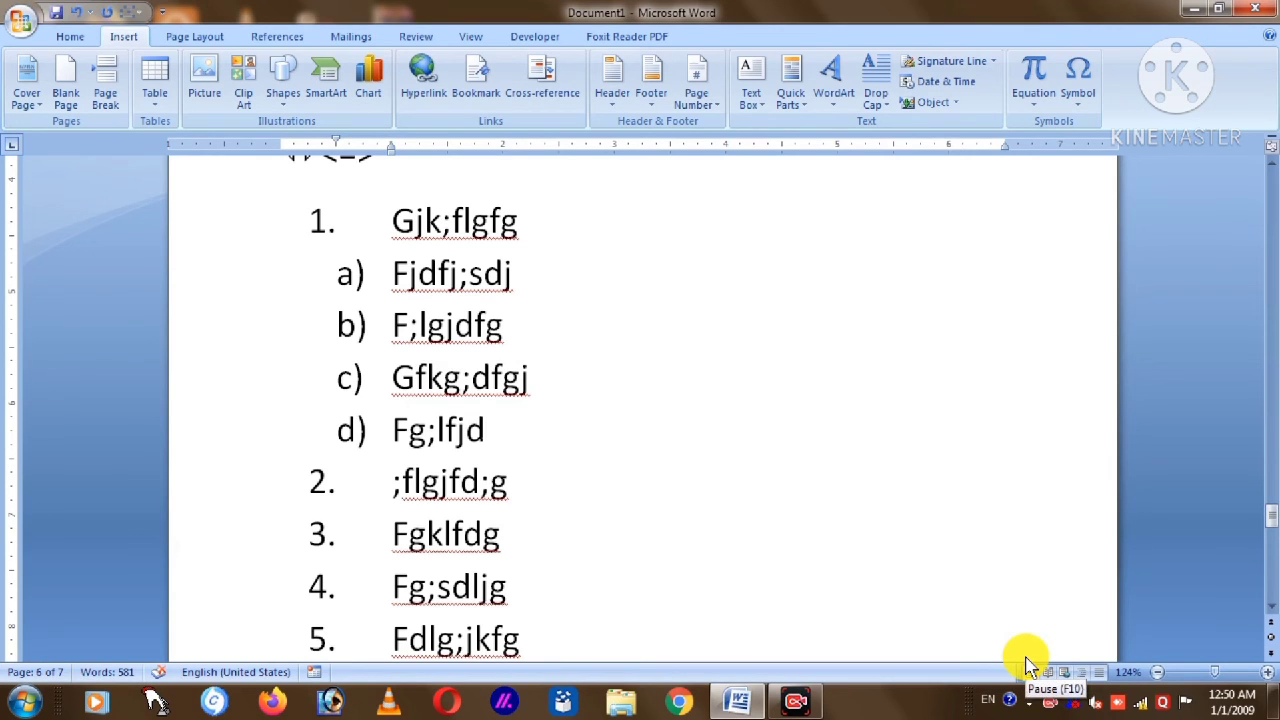
- Start an automatic arrow-bulleted list below the line F;ljgf and enter > > as its first item
scroll(603, 590, down, 2)
click(603, 589)
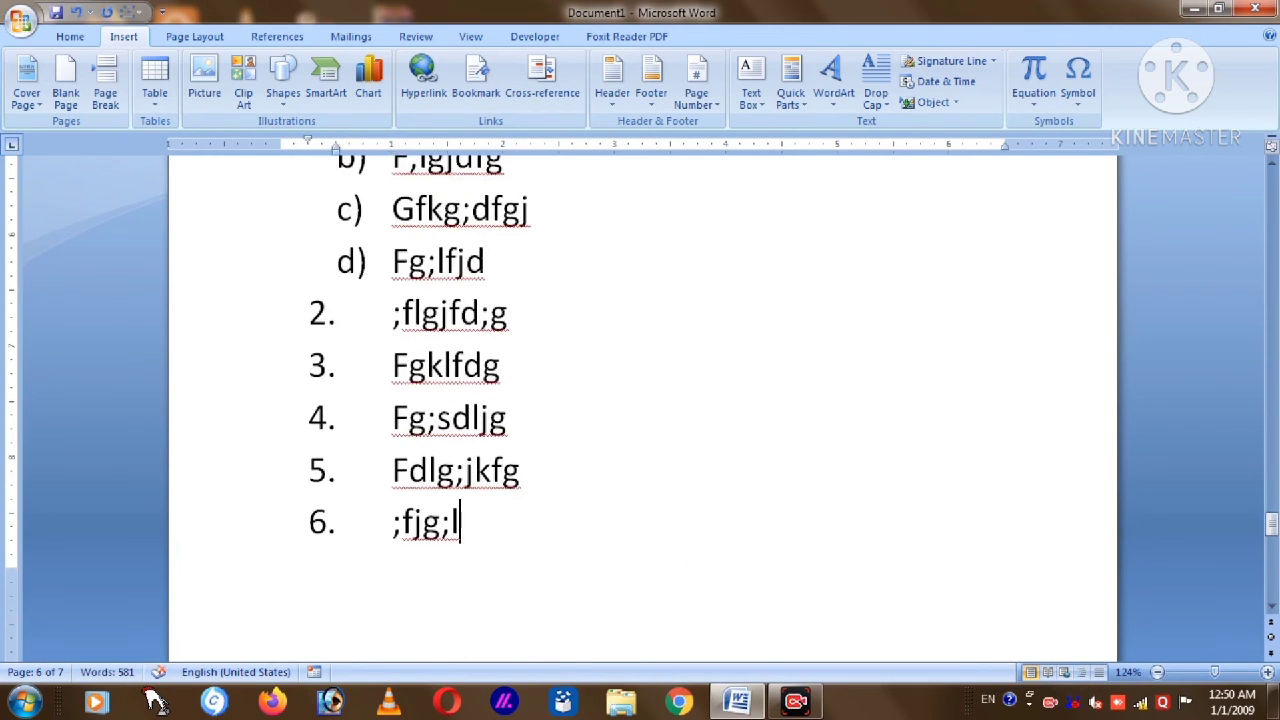
key(Return)
scroll(603, 589, down, 3)
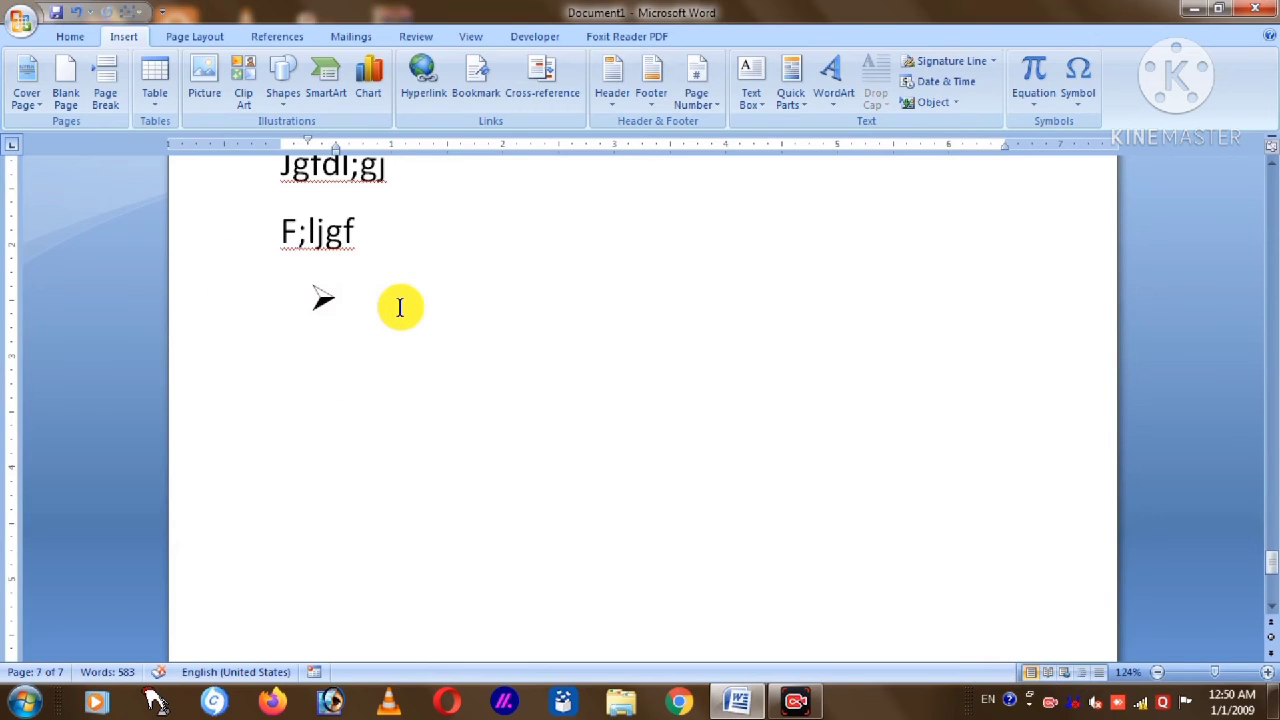
text(>)
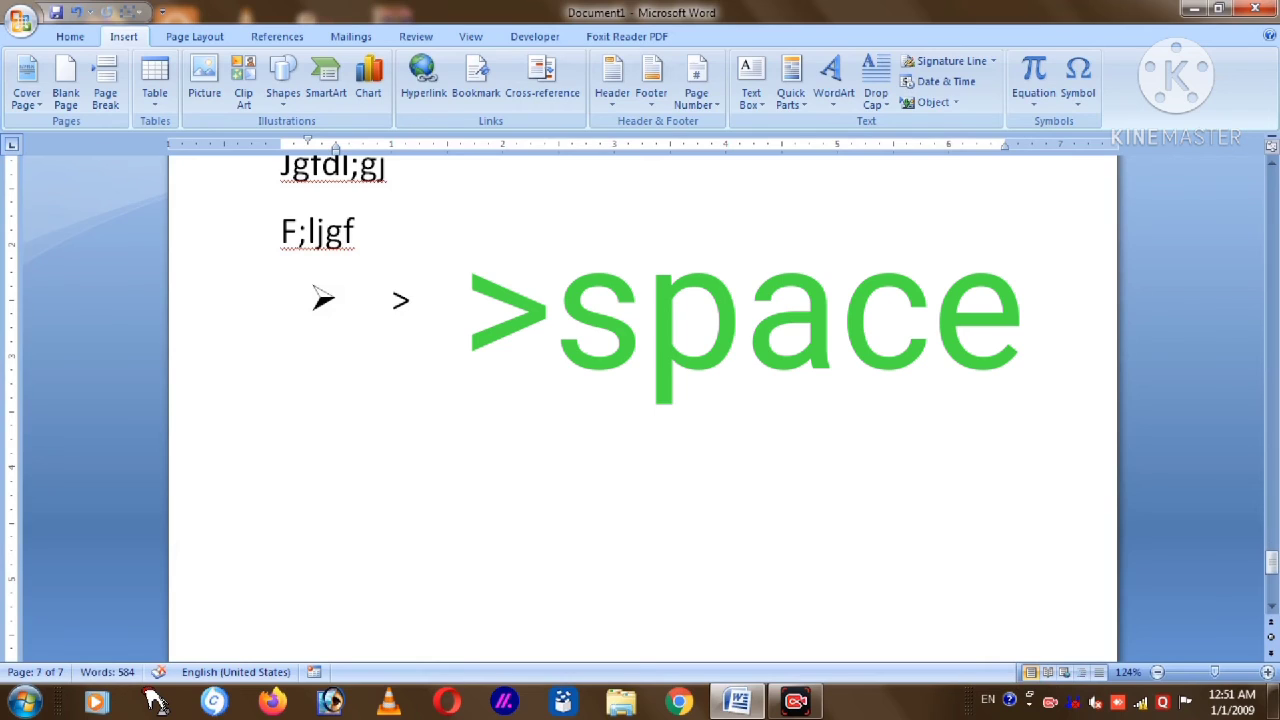
text( >)
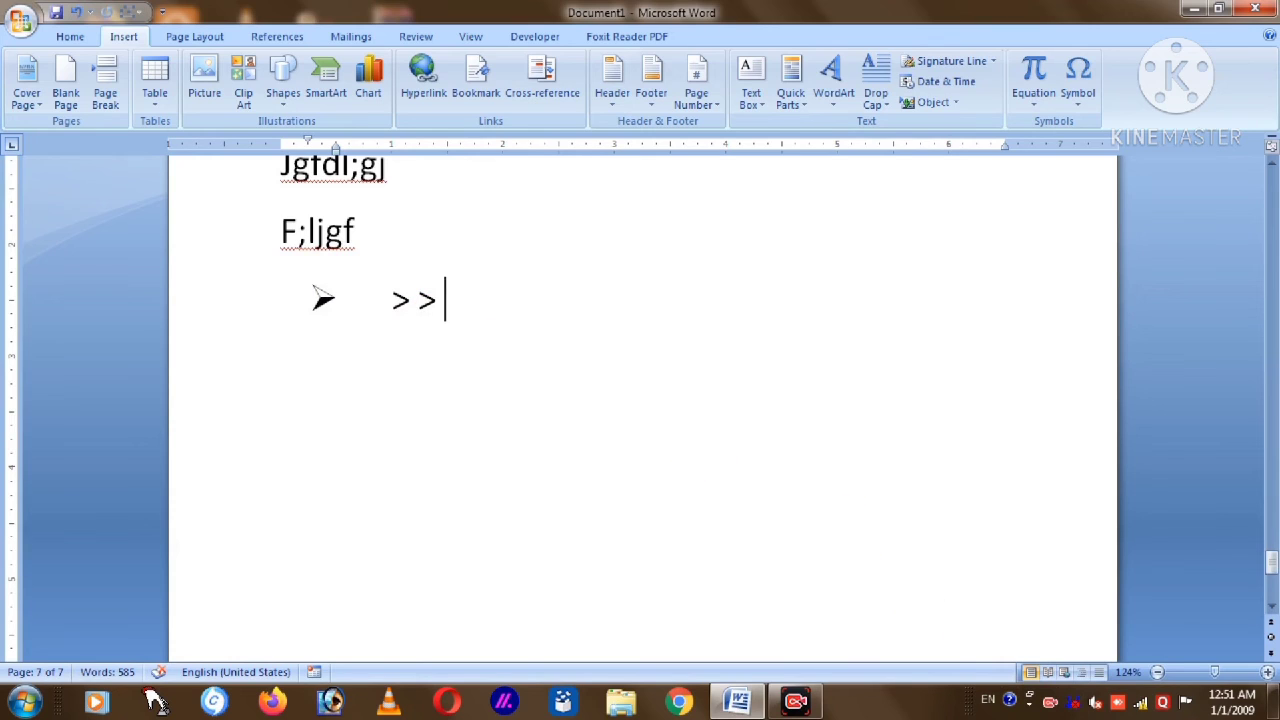
- Extend the arrow-bulleted list with the items ;lgf, F;lgjkdf and gfdgjk
key(Return)
text(;lgf)
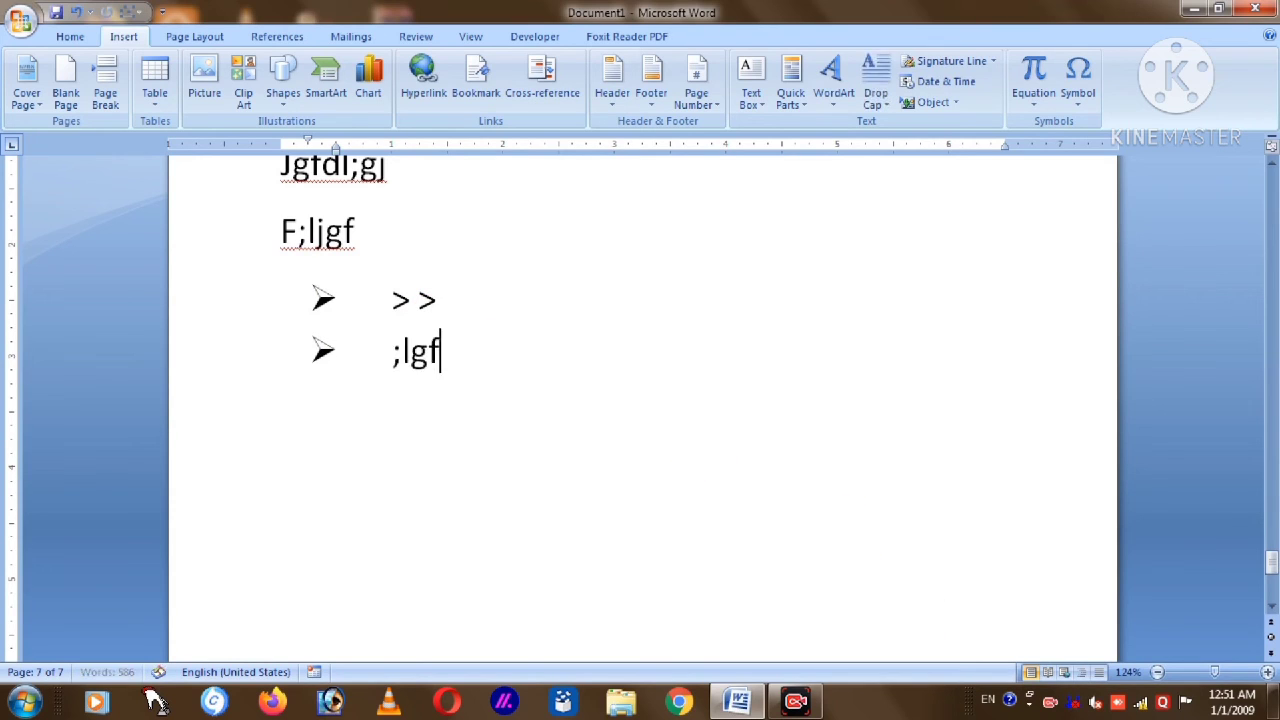
key(Return)
text(F;lgjkdf)
key(Return)
text(gfdgjk)
- End the bulleted list, leave an empty line and enter the plain text Fg;ljfd;lgjfd;ggljf
key(Return)
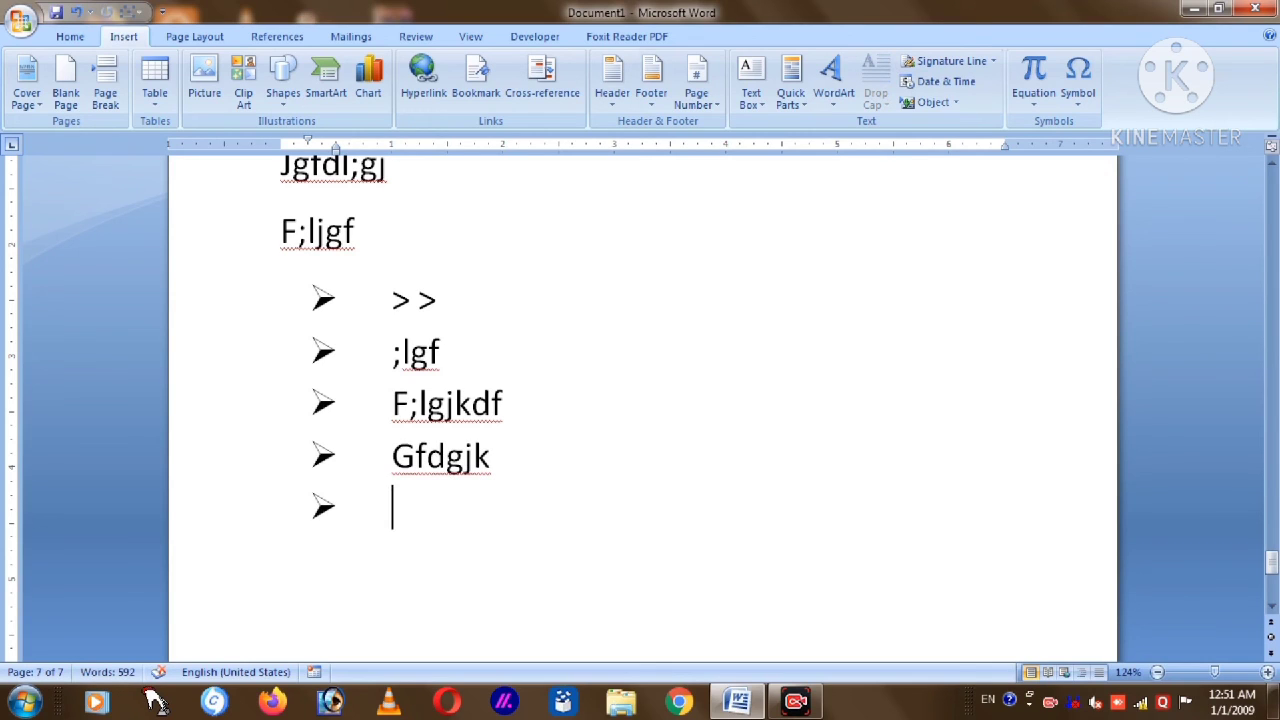
key(Return)
key(Return)
text(Fg;lj)
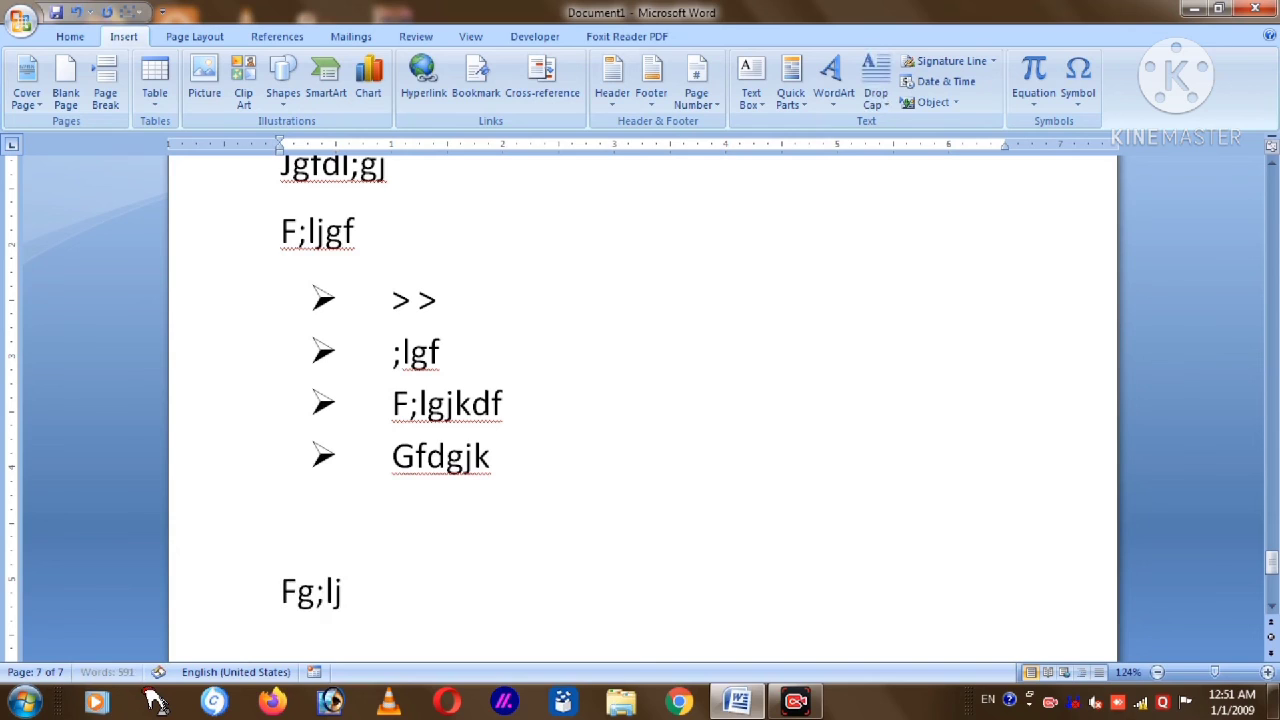
text(fd;lgjfd;ggljf)
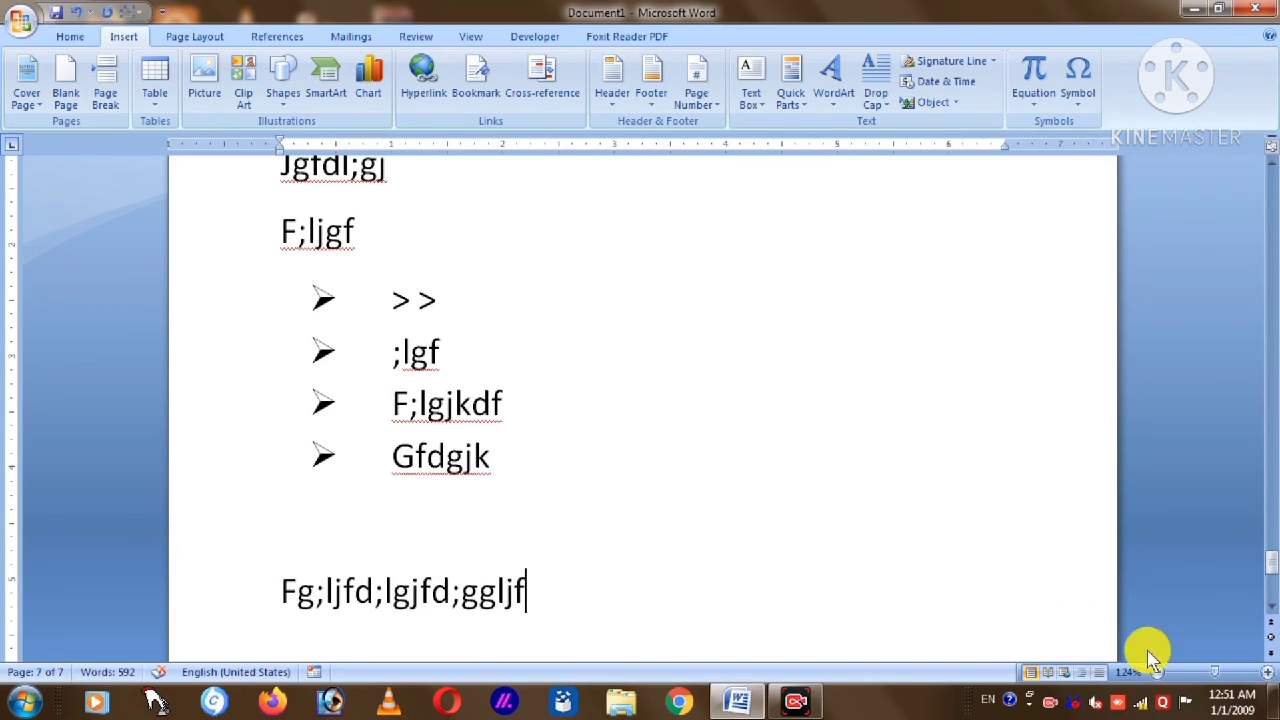
- Create a line of smiling, sad and neutral faces from :), :( and :|, and a second line with sad, smiling and neutral faces
key(Return)
text(:):(:|)
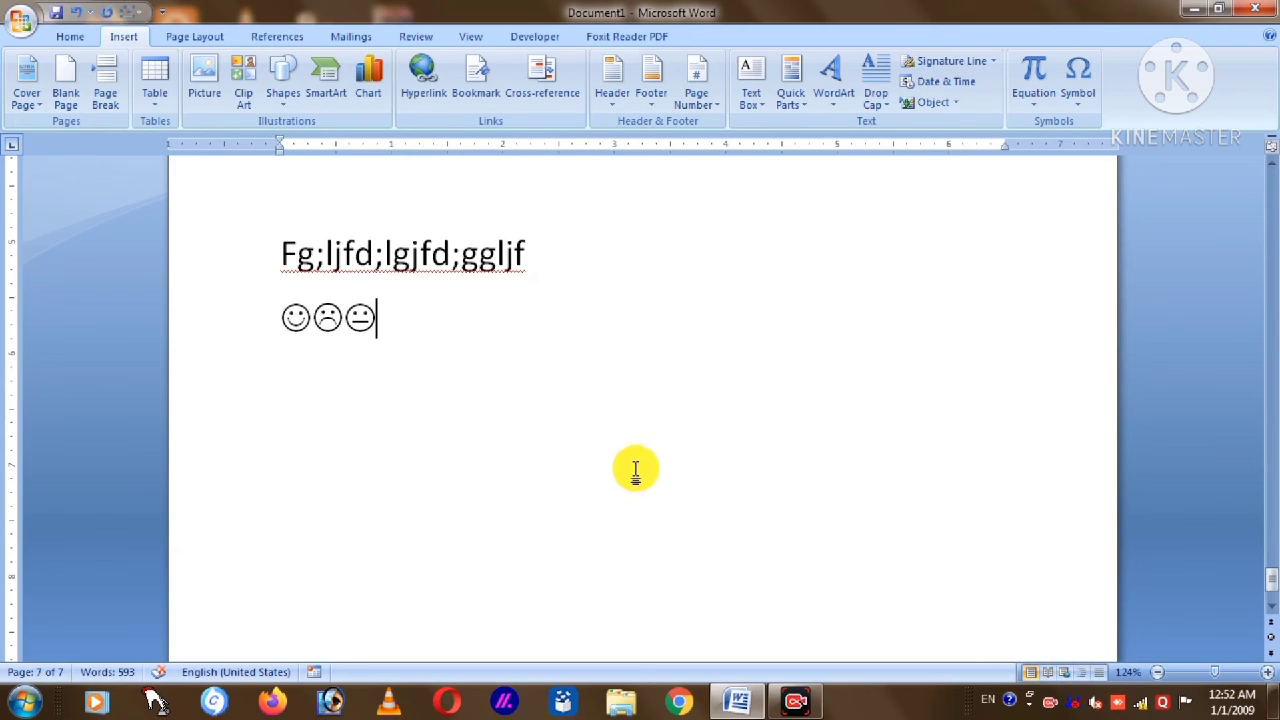
key(Return)
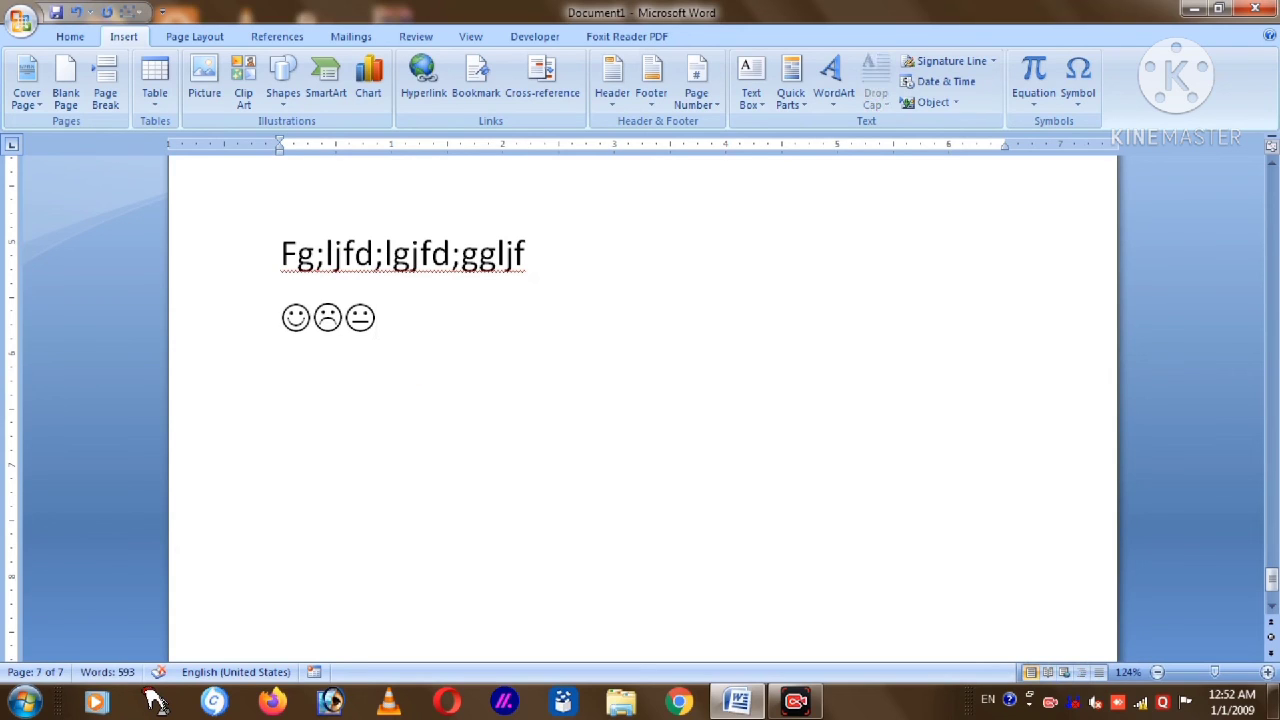
text(:()
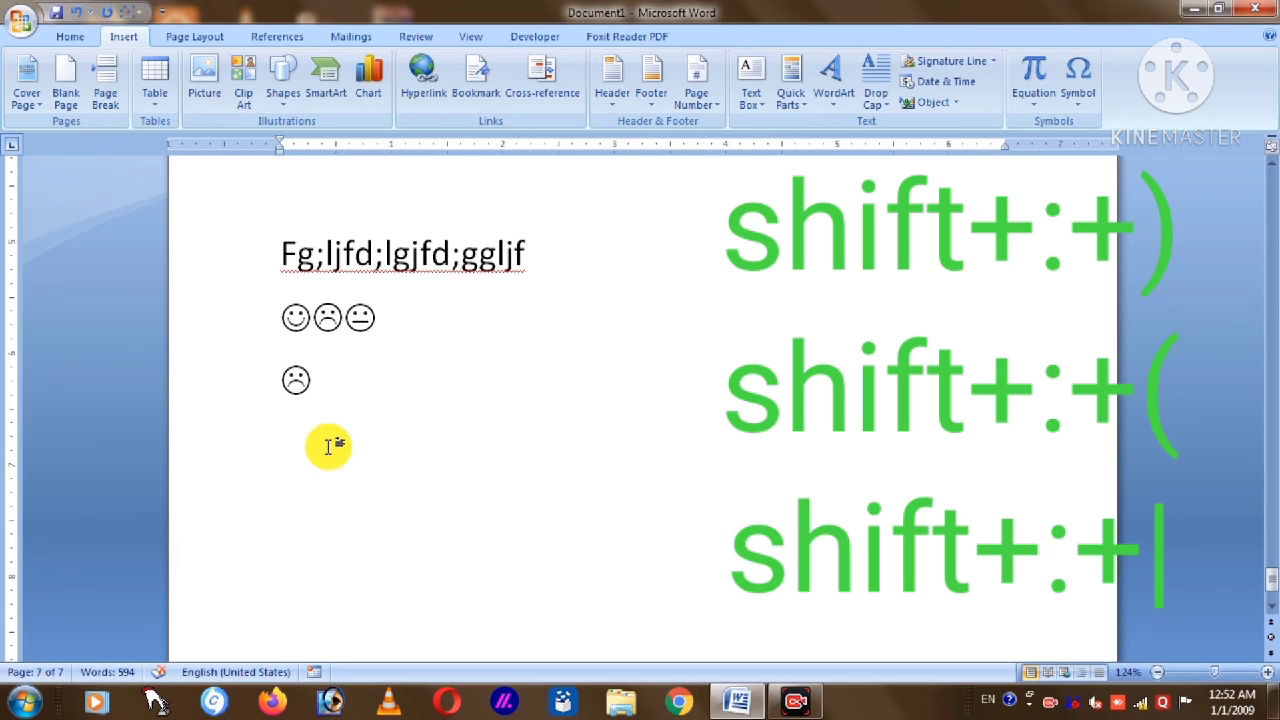
text(:))
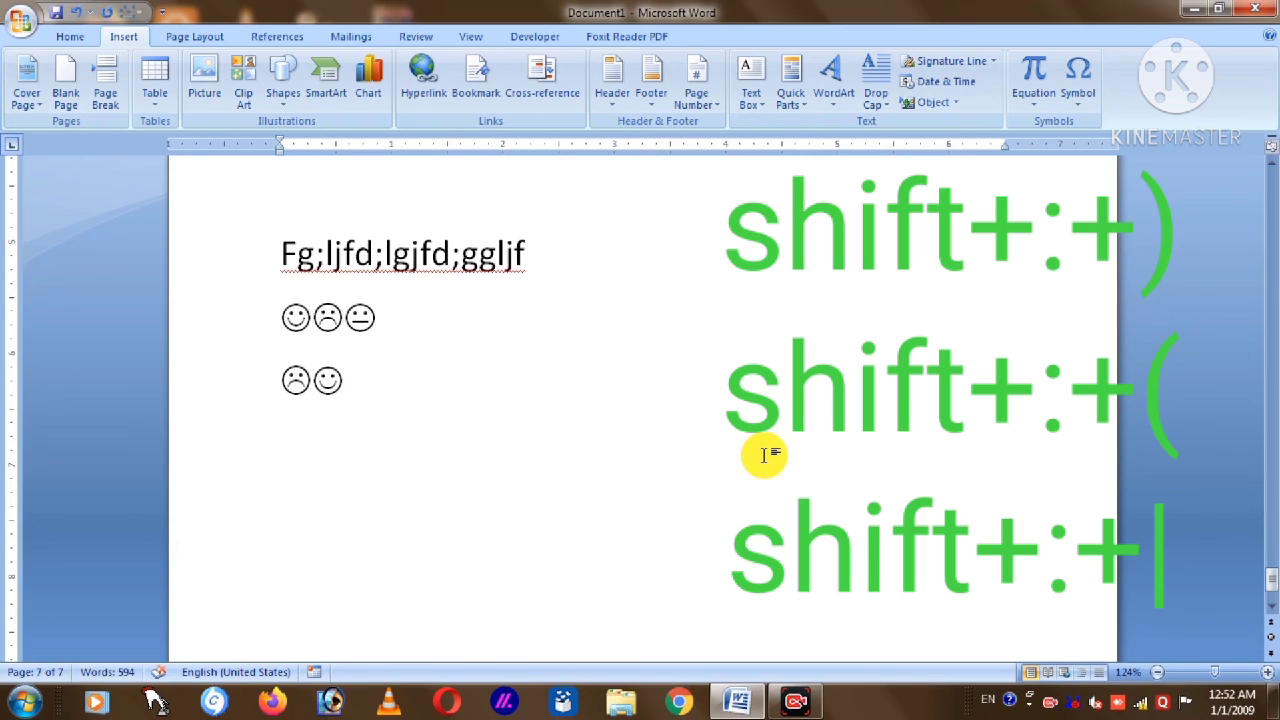
text(:|)
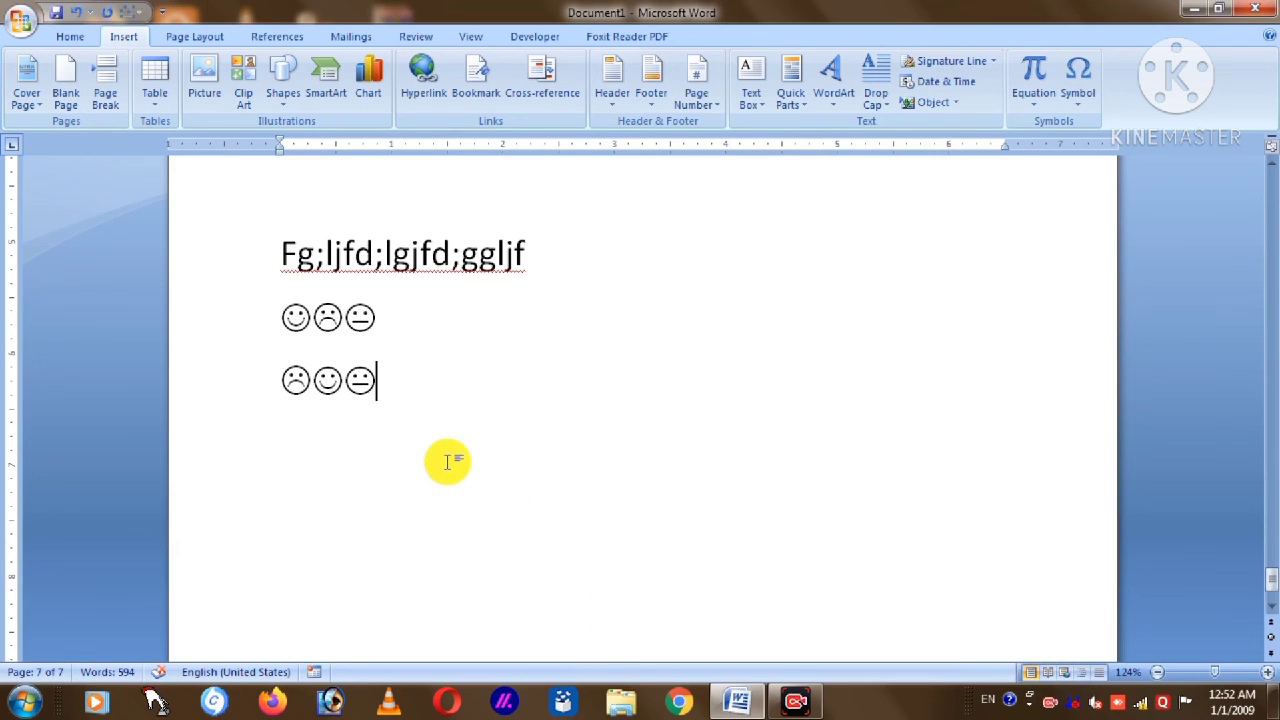
key(Return)
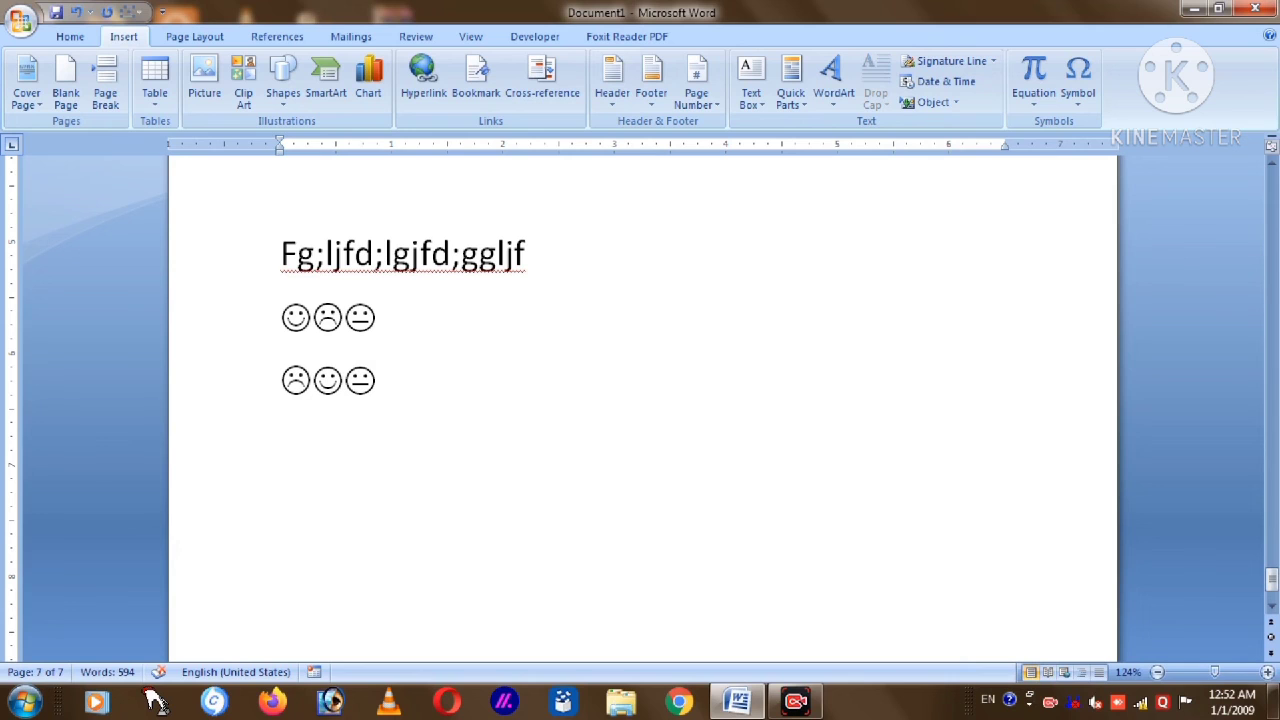
text(:()
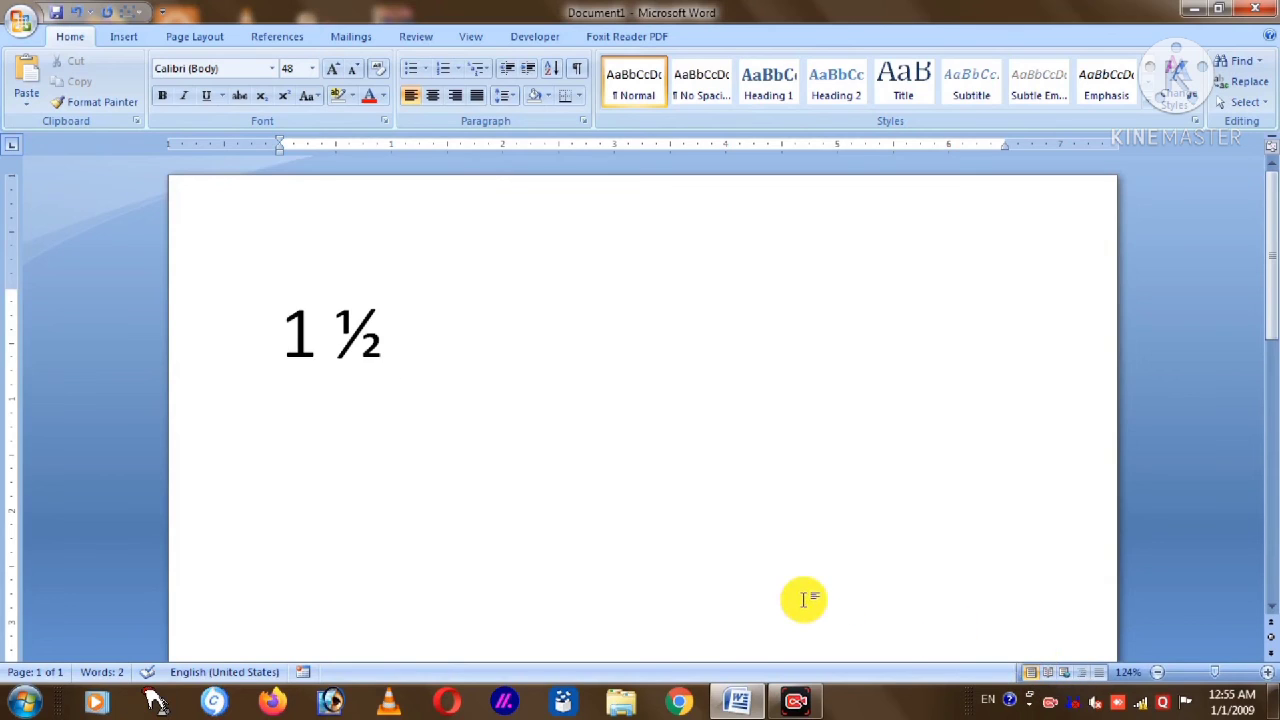
- Add a second line with the mixed fractions 1 ½ and 3 ¾, converted automatically from 1/2 and 3/4
key(Return)
text(1)
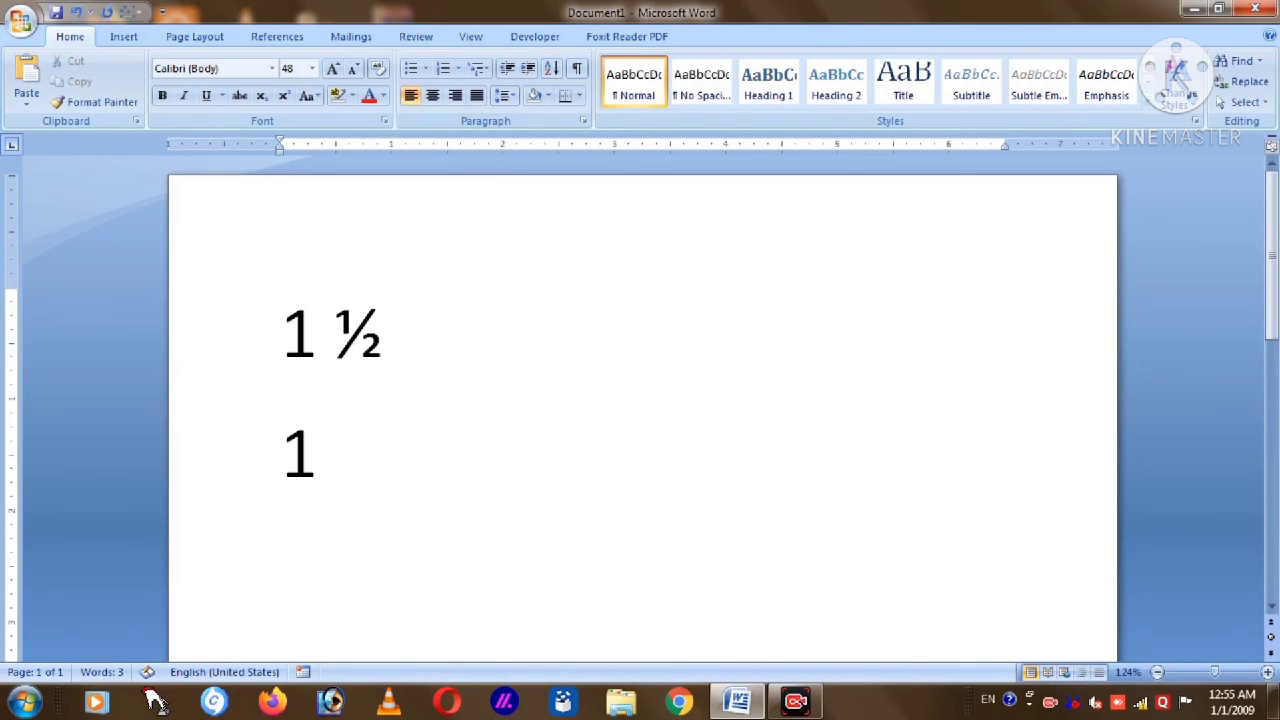
text( 1/2)
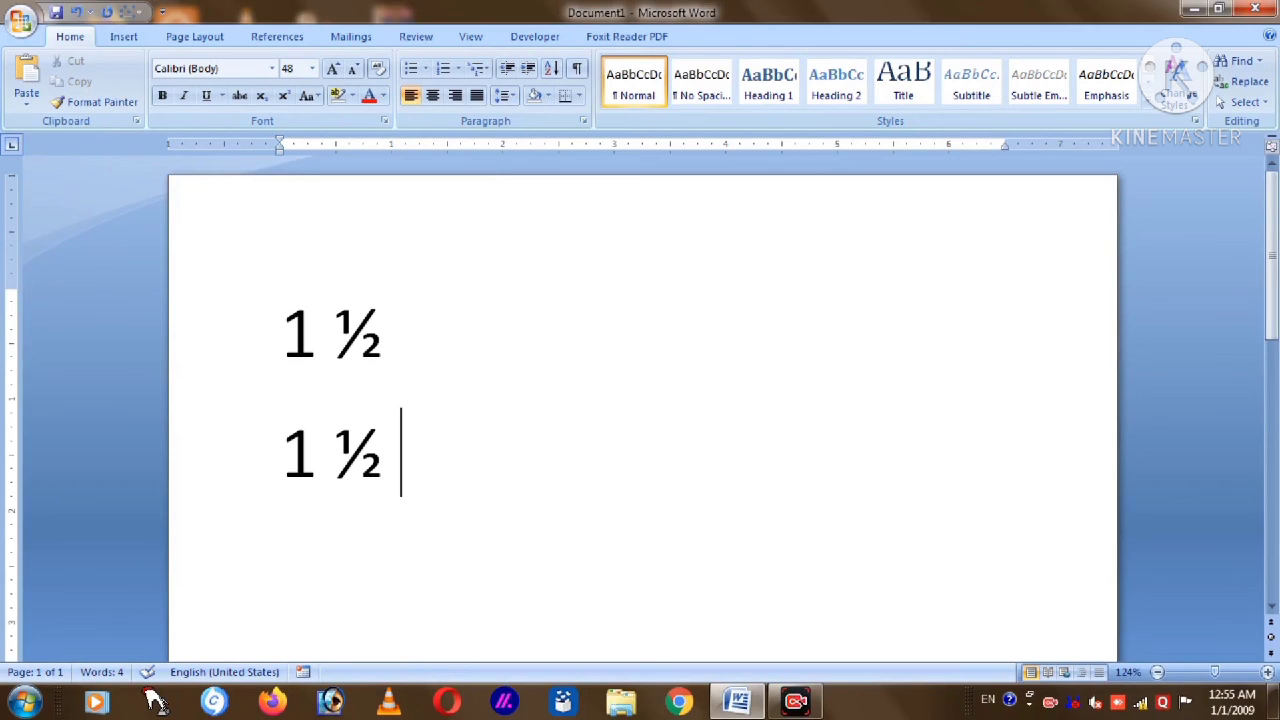
text(3)
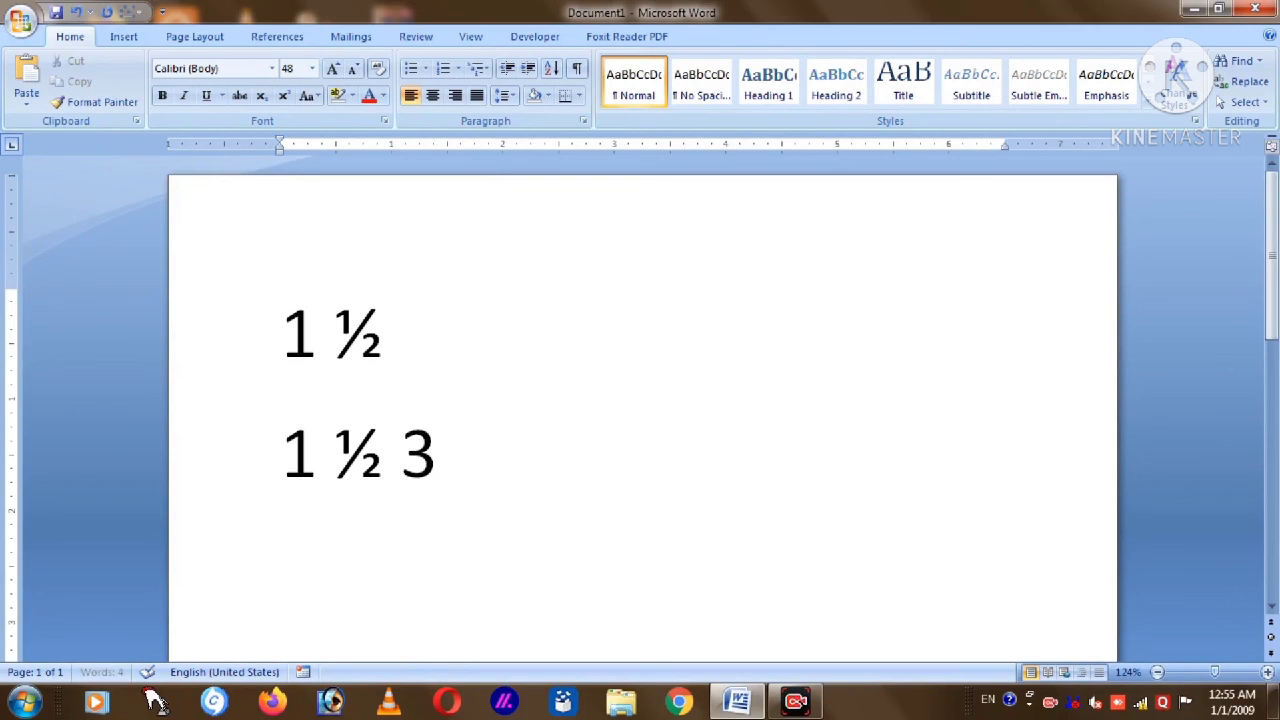
text( 3/4)
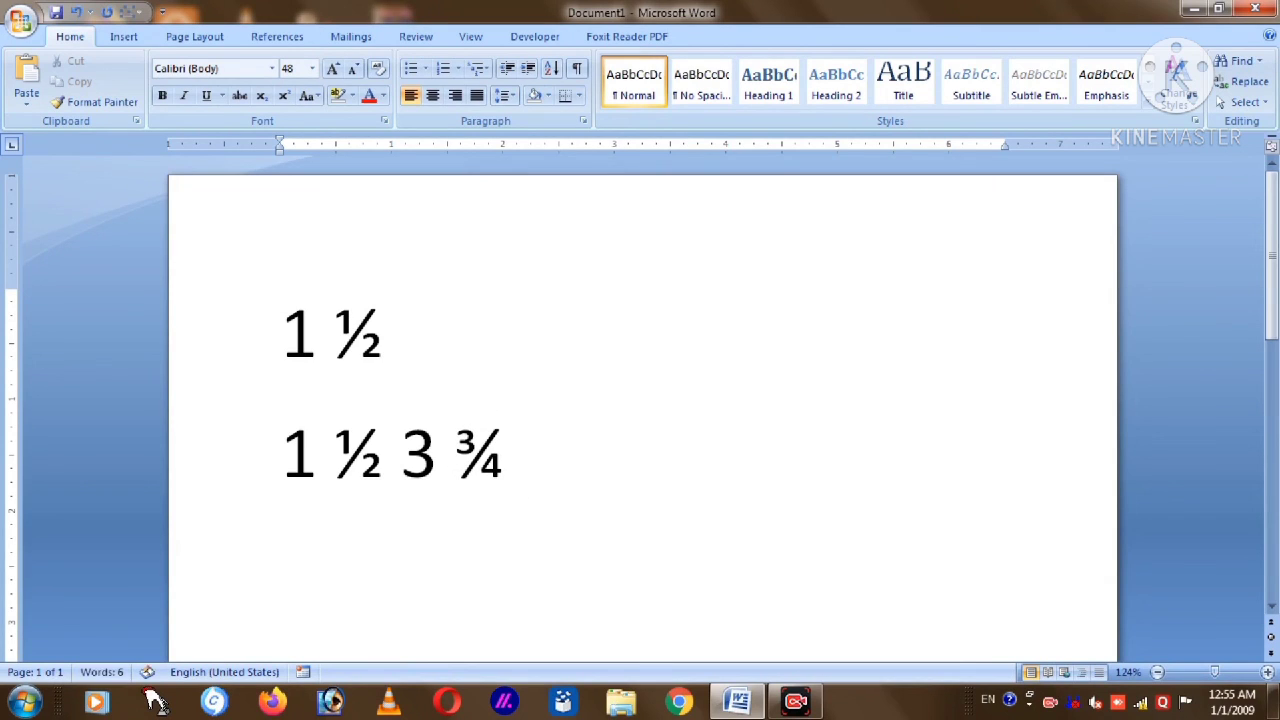
- Add a third line with the ordinals 1st, 2nd, 3rd and 31st, letting the suffixes convert to superscript automatically
key(Return)
text(1st)
text(2m)
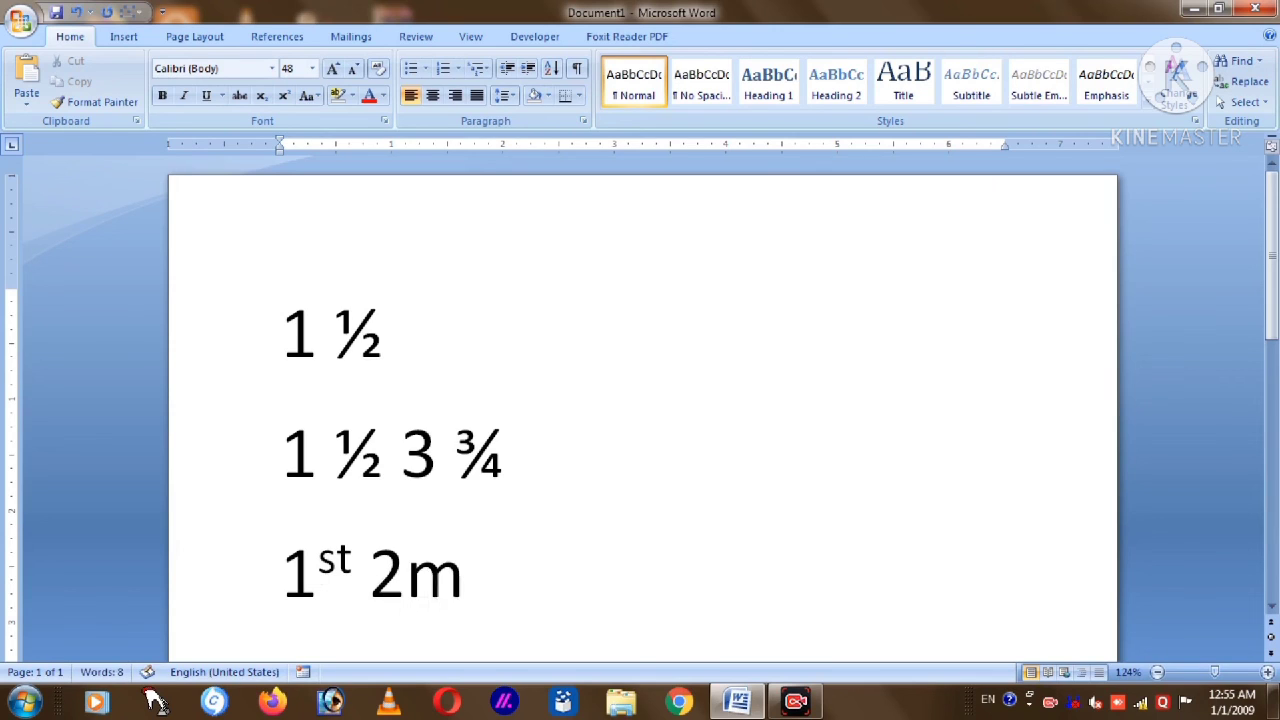
key(BackSpace)
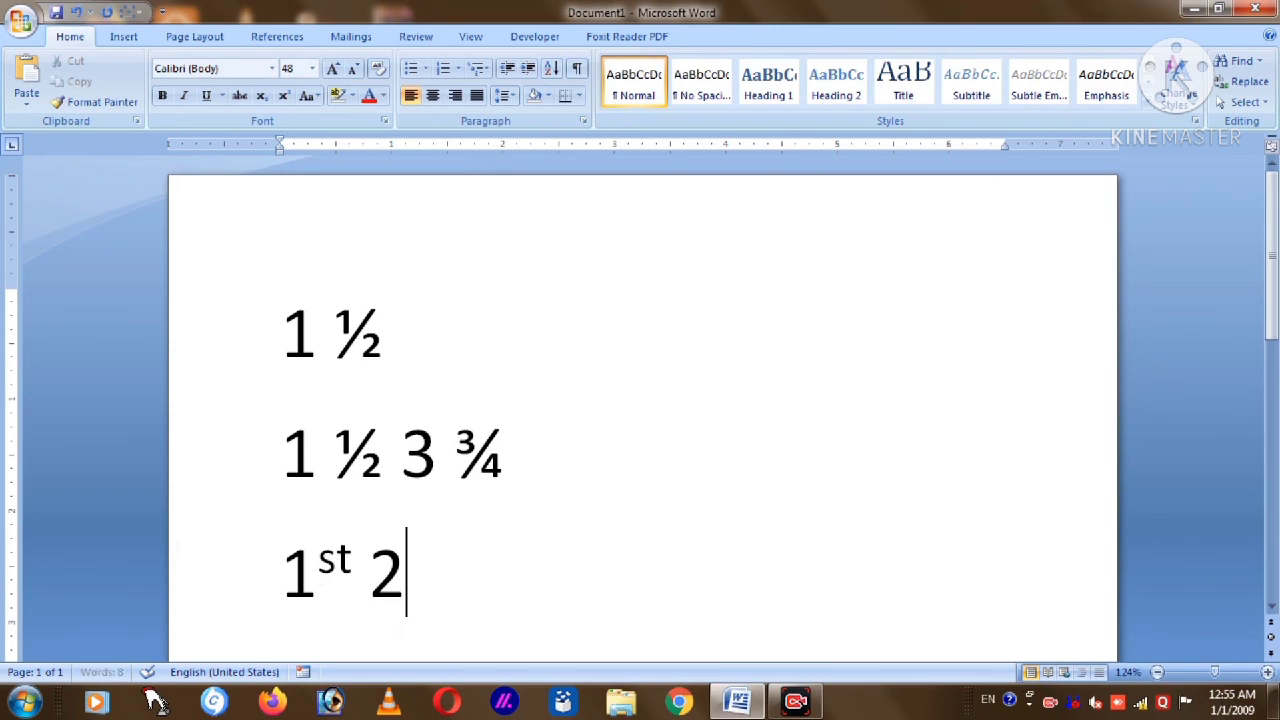
text(nd )
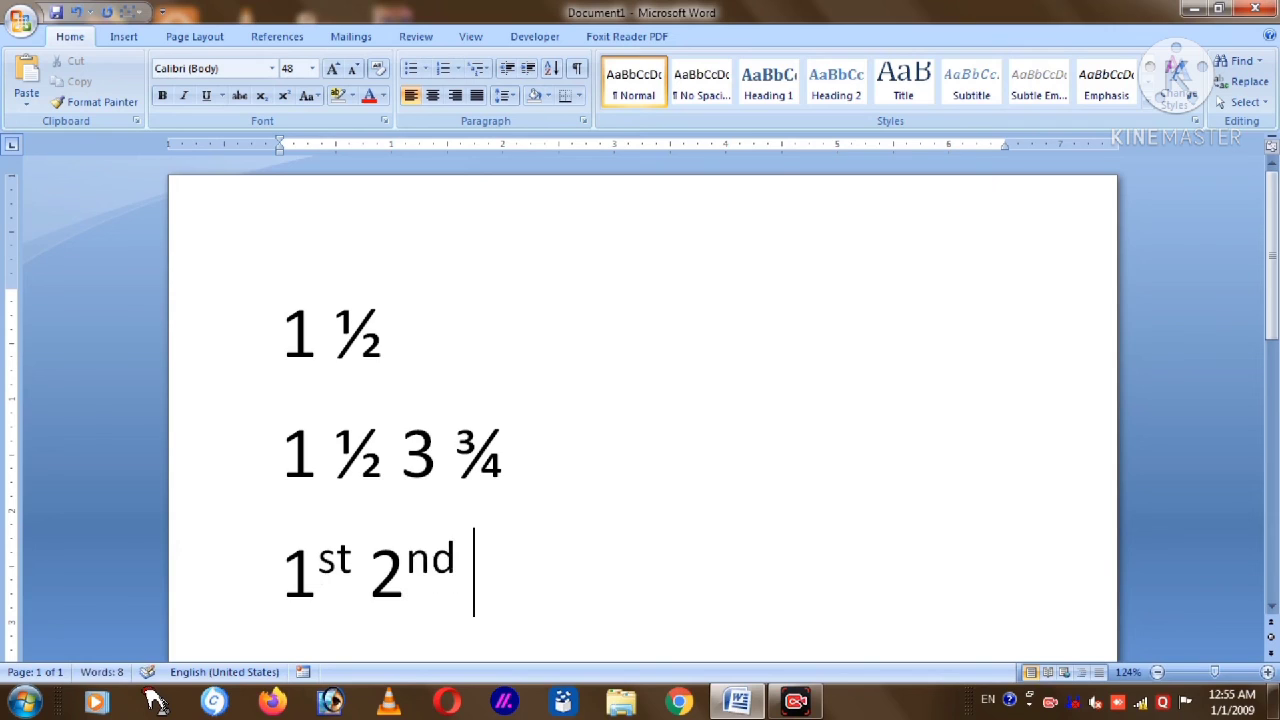
text(3rd)
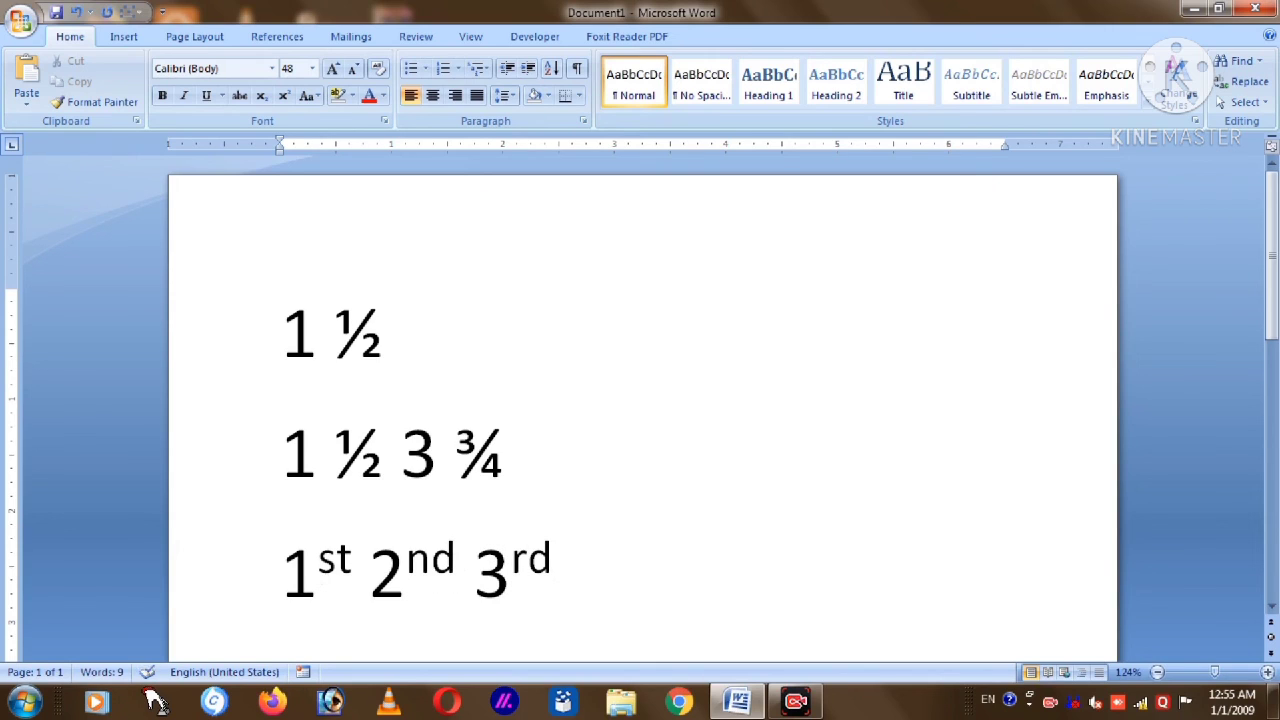
text( 31)
text(st)
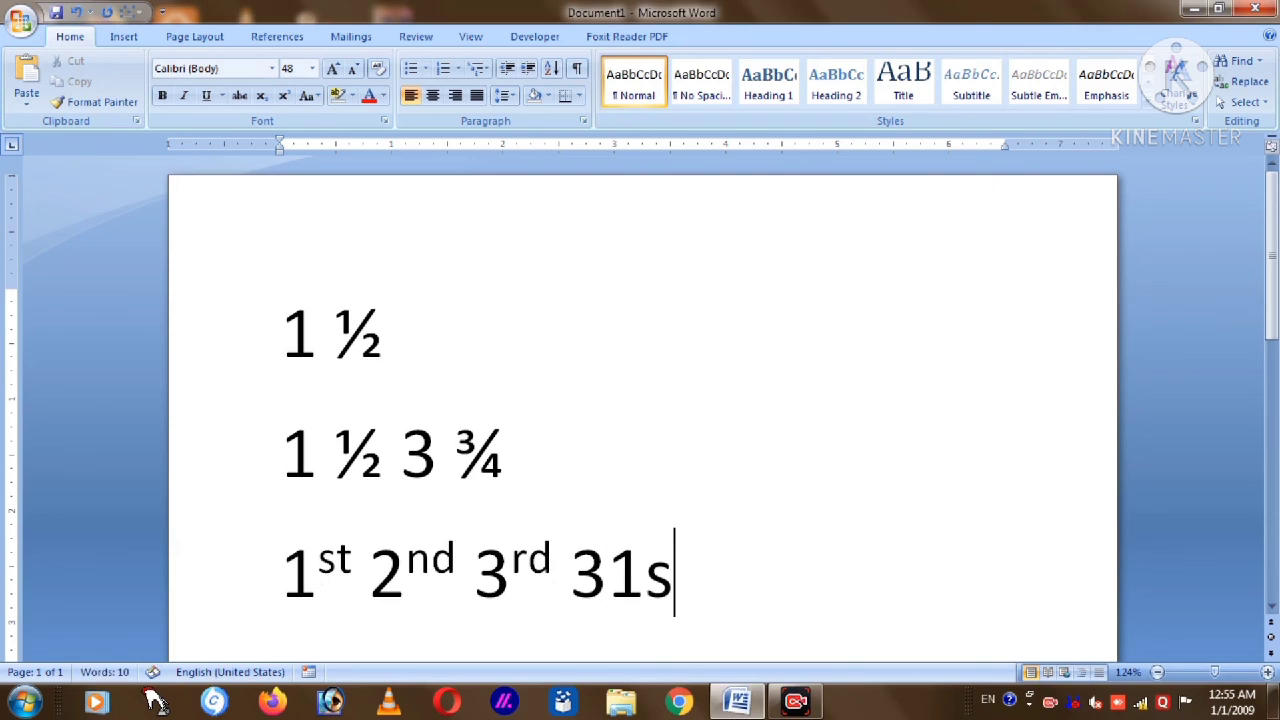